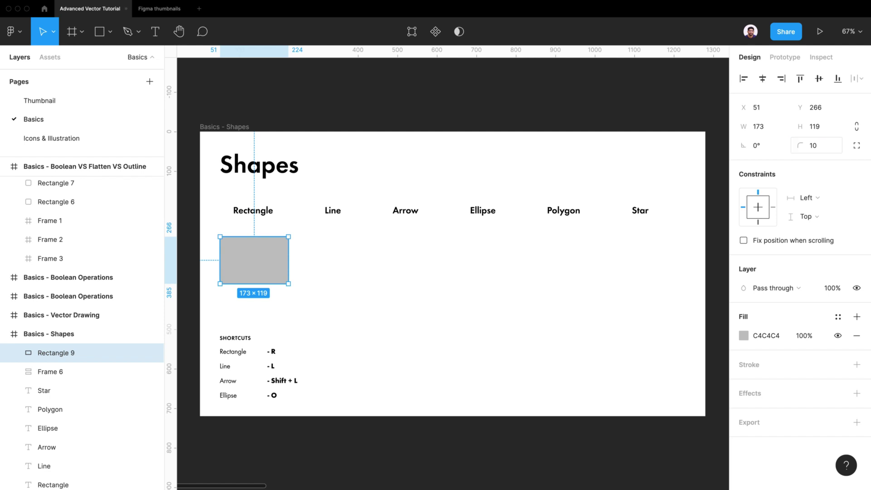
Round all corners of the gray rectangle to a radius of 30 using its on-canvas corner radius handles
left_click(303, 262)
left_click(284, 254)
scroll(282, 250, "up", 5, "ctrl")
scroll(295, 245, "left", 5)
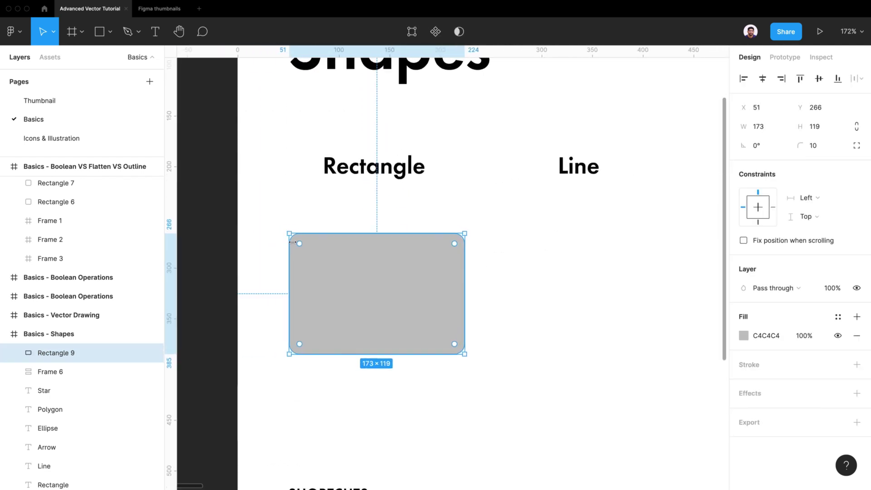
mouse_move(301, 244)
left_mouse_down()
mouse_move(383, 306)
mouse_move(300, 249)
left_mouse_up()
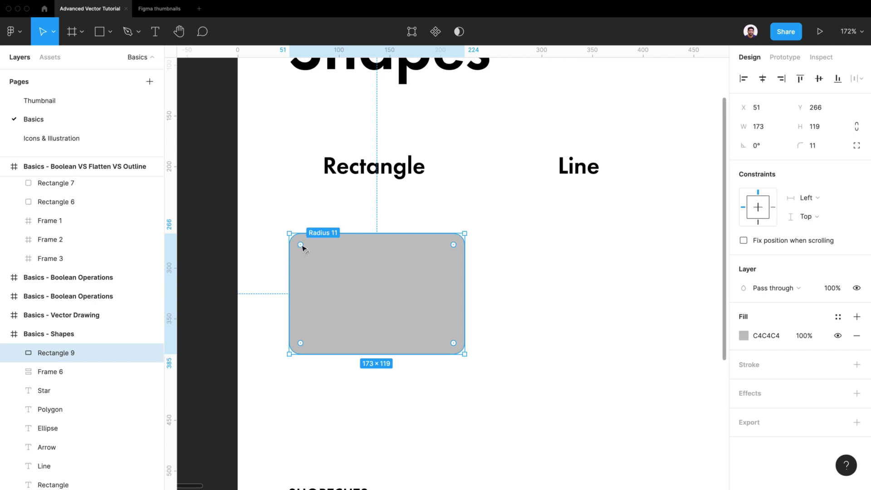
left_click_drag(306, 248, 291, 234)
mouse_move(453, 244)
left_mouse_down()
mouse_move(421, 261)
mouse_move(458, 241)
left_mouse_up()
left_click_drag(453, 343, 488, 367)
left_click(489, 367)
left_click(402, 293)
left_click_drag(296, 241, 328, 271)
scroll(451, 296, "down", 5)
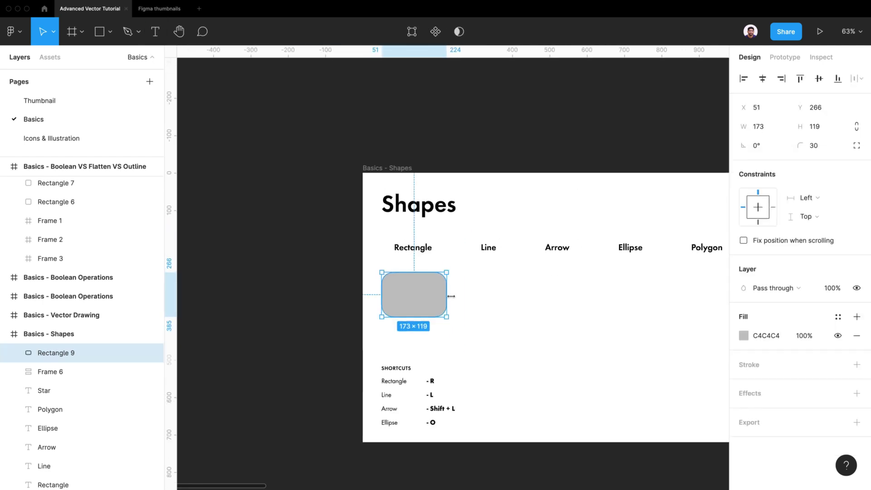
Change the rounded rectangle's solid fill to red, DC3636
left_click(389, 168)
key("shift+2")
left_click(252, 276)
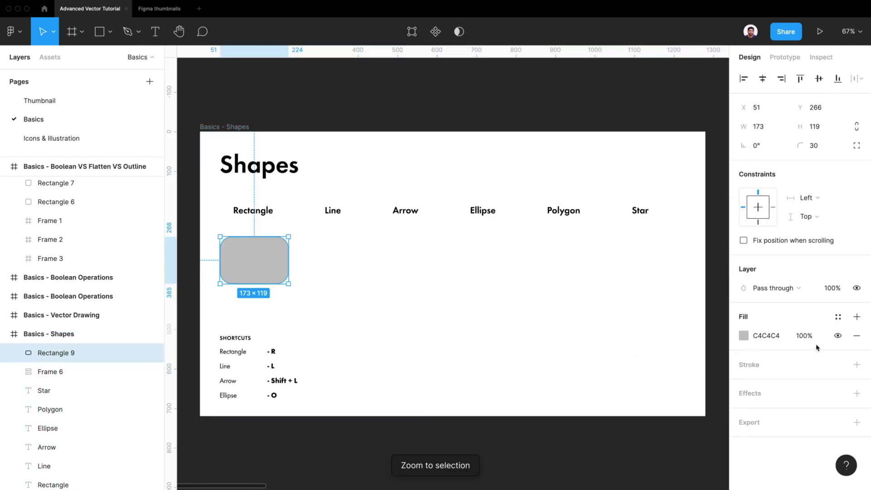
left_click(743, 336)
left_click(688, 263)
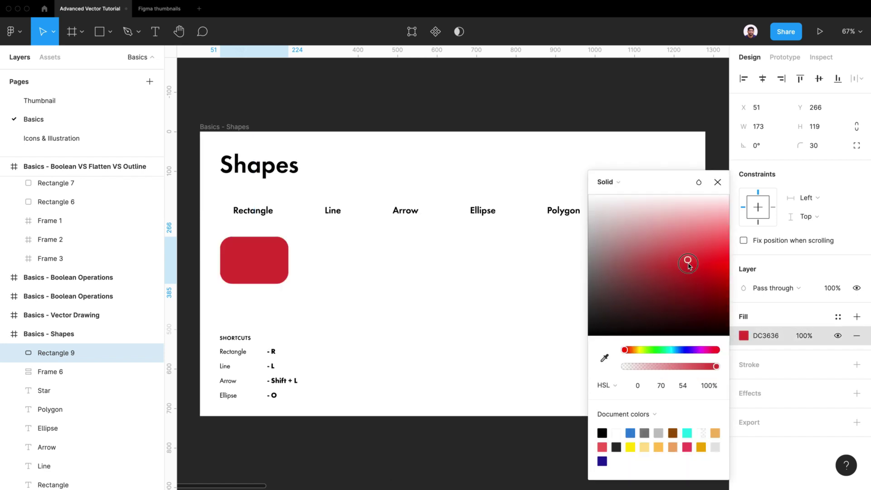
Add a black inside stroke to the rectangle and set its thickness to 10
left_click(857, 365)
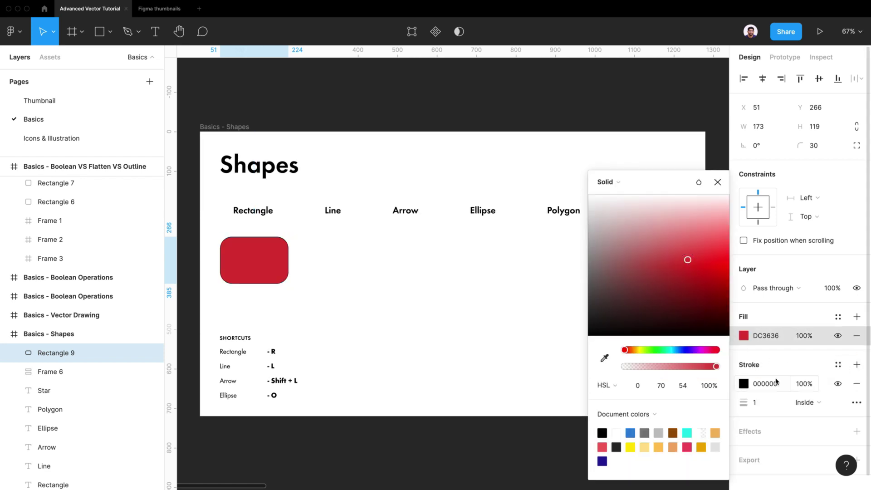
left_click(770, 402)
type("10")
key("Return")
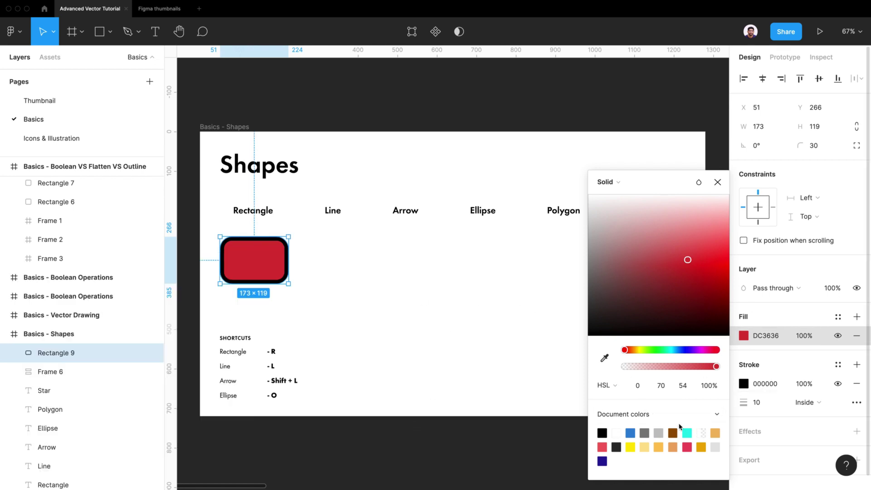
Change the rectangle's fill to the turquoise document color 1FE9E9
left_click(687, 433)
left_click(312, 258)
left_click(250, 262)
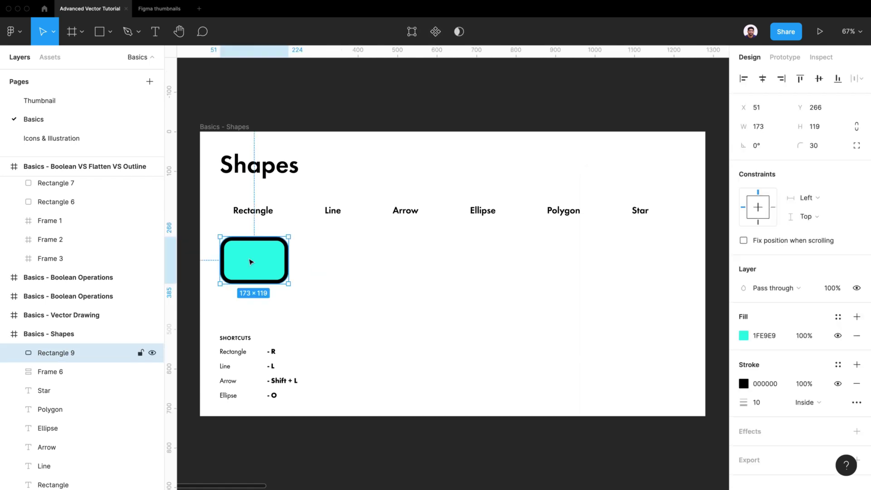
Draw a horizontal line about 73 px long beneath the Line heading
left_click(109, 32)
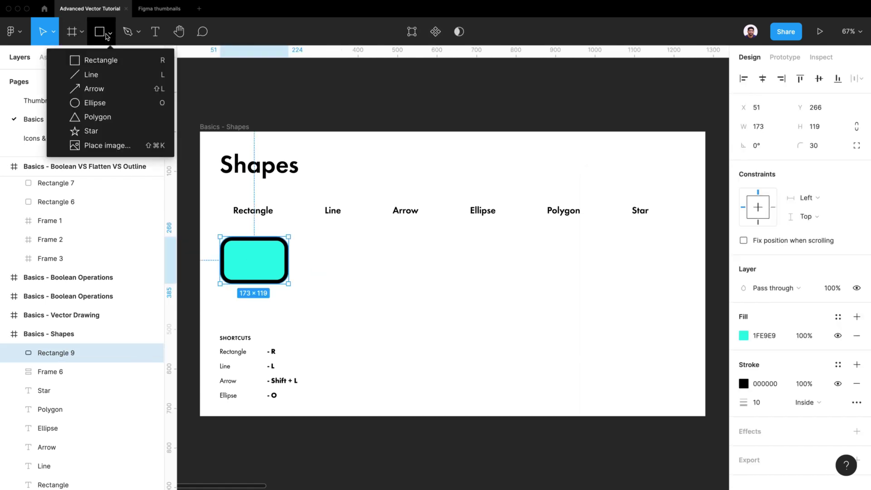
left_click(109, 77)
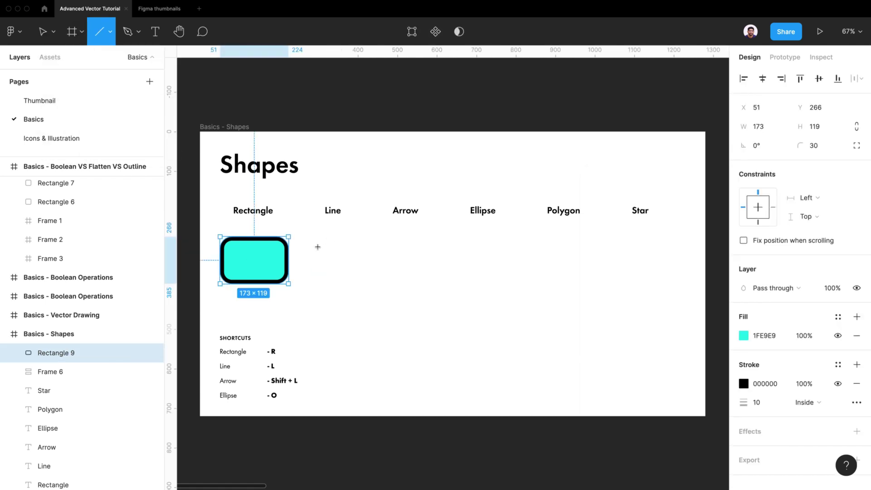
left_click_drag(318, 259, 338, 264)
left_click(341, 278)
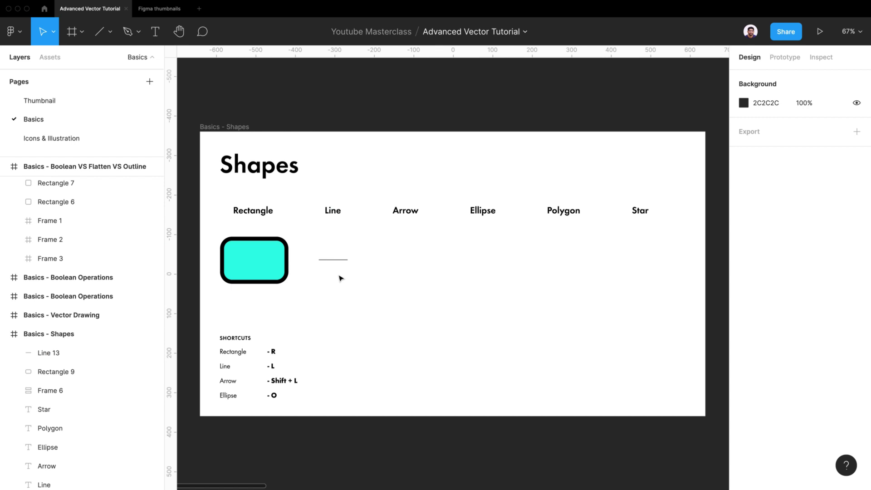
Set the stroke thickness of the line beneath the Line heading to 10
left_click(334, 263)
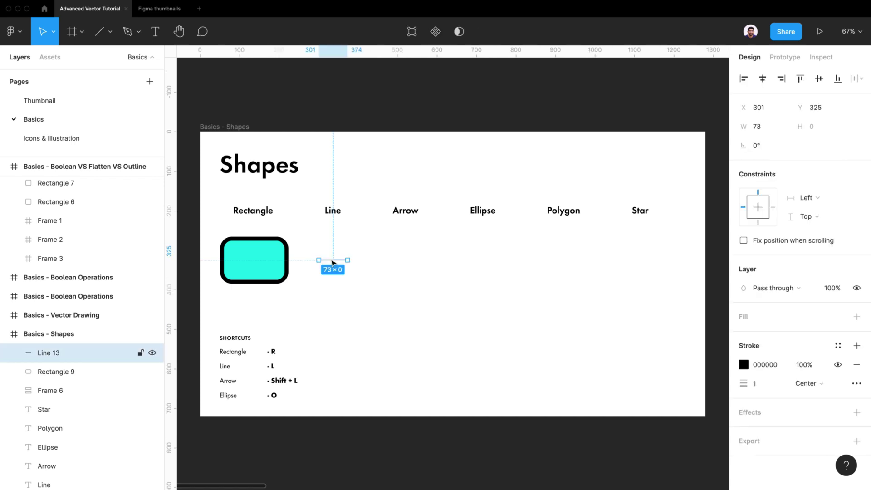
left_click(766, 385)
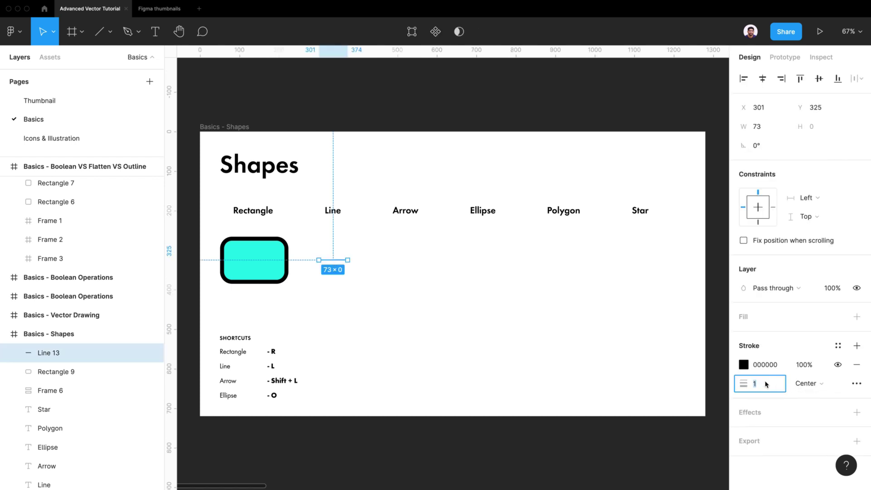
key("Return")
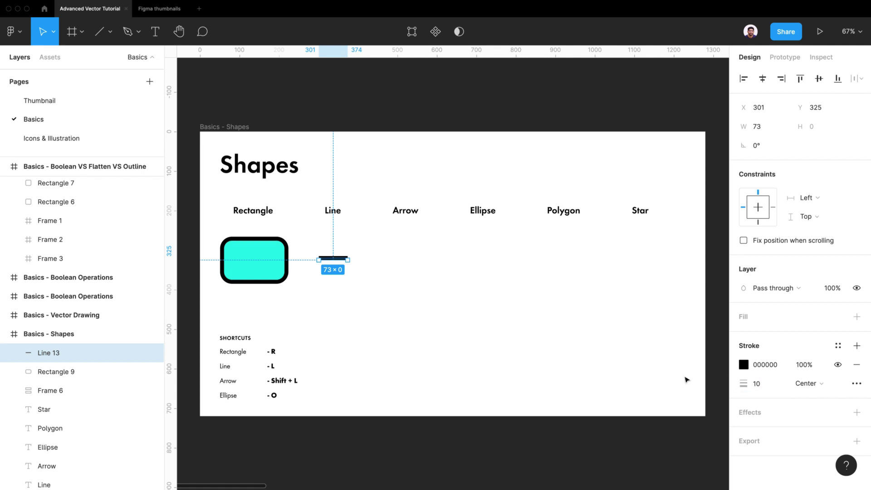
Set the line's stroke cap to Round in the advanced stroke settings
left_click(328, 282)
left_click(332, 259)
scroll(333, 261, "up", 3)
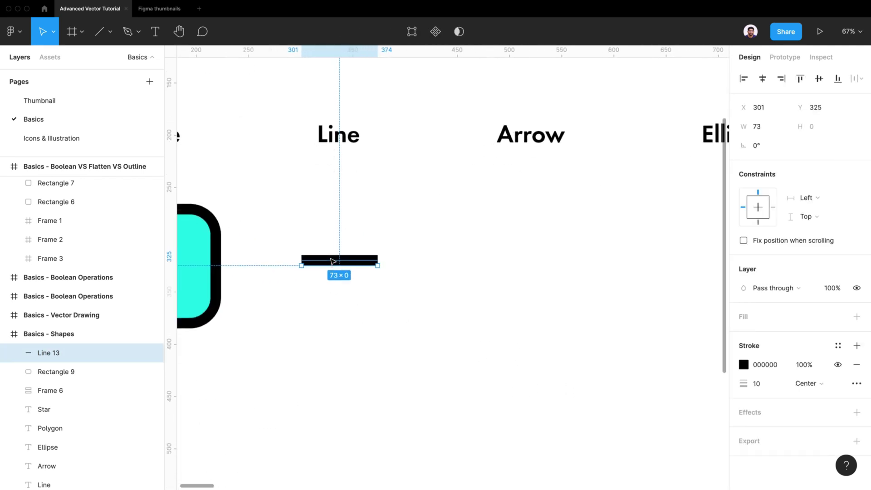
left_click(857, 383)
left_click(611, 429)
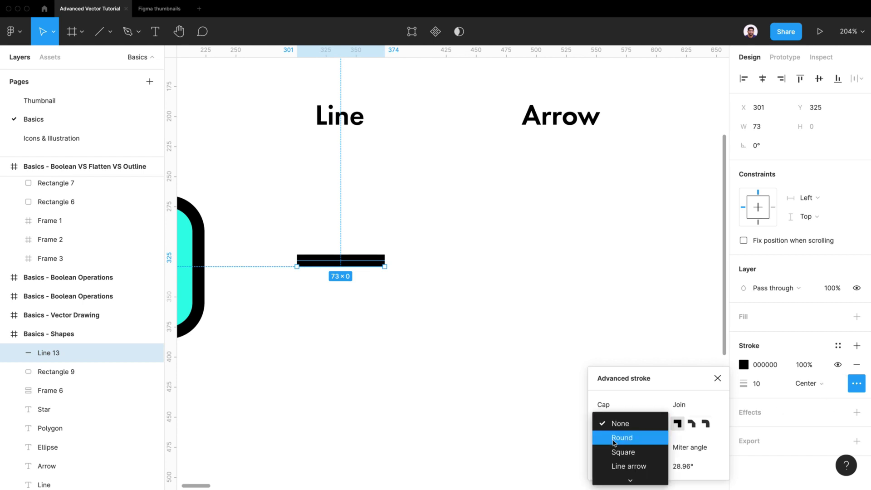
left_click(614, 439)
Try the Square cap on the line and switch it back to Round
left_click(617, 429)
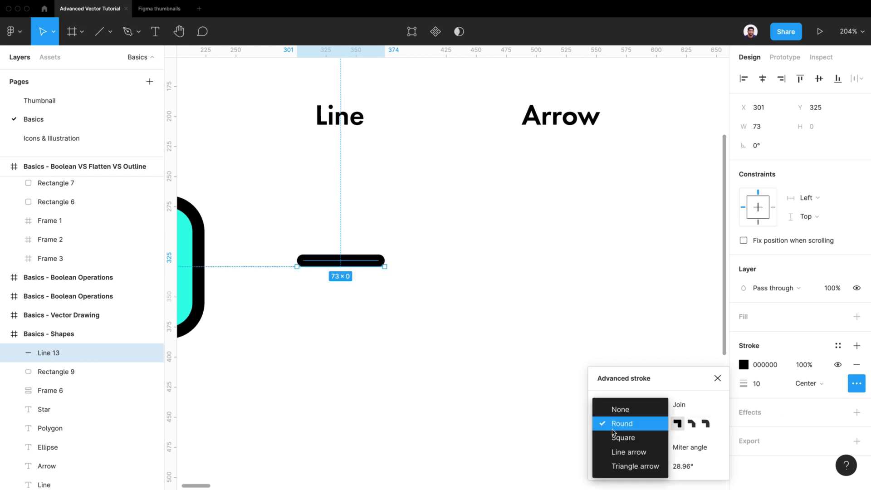
left_click(620, 437)
left_click(623, 425)
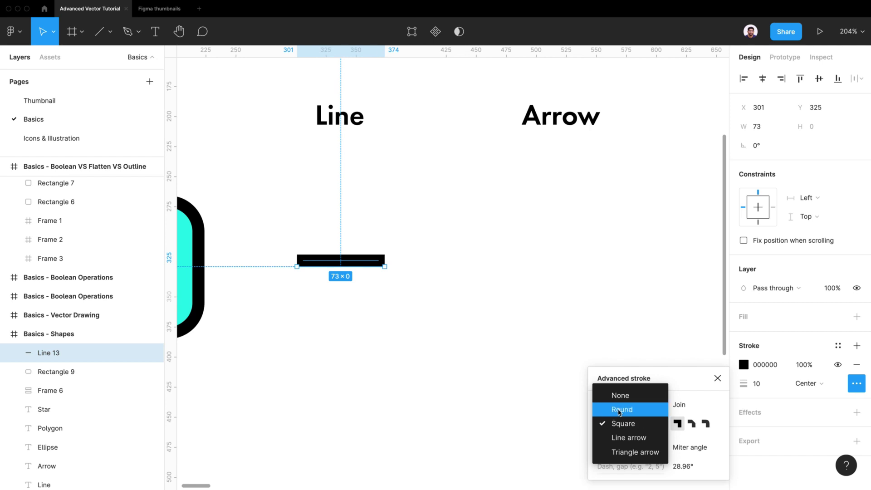
left_click(618, 410)
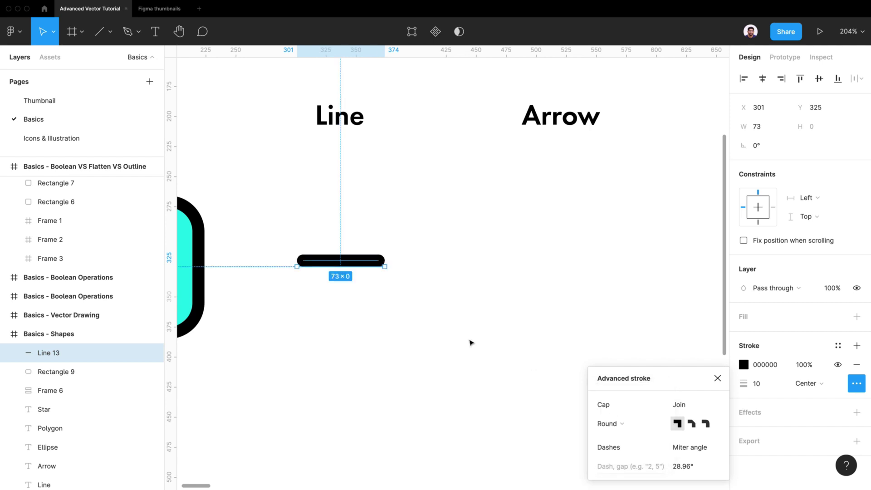
left_click(401, 318)
Draw a horizontal arrow about 95 px long, pointing right, beneath the Arrow heading
scroll(402, 317, "down", 3)
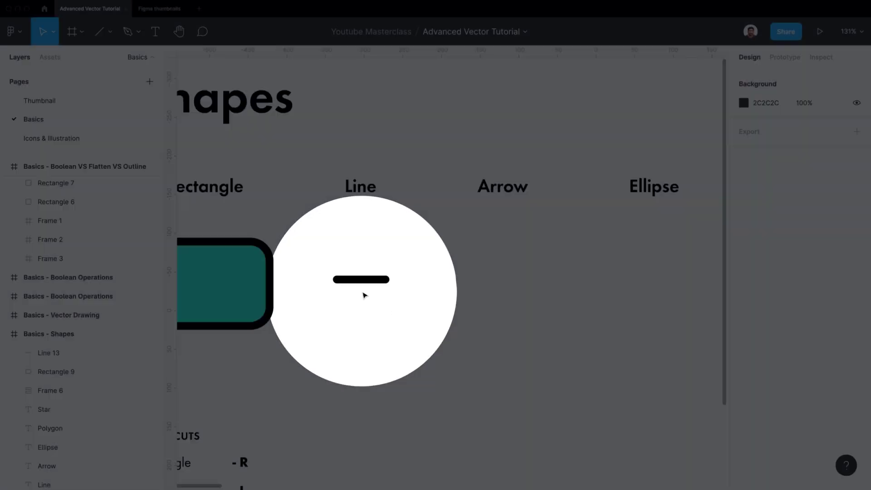
scroll(404, 298, "down", 5)
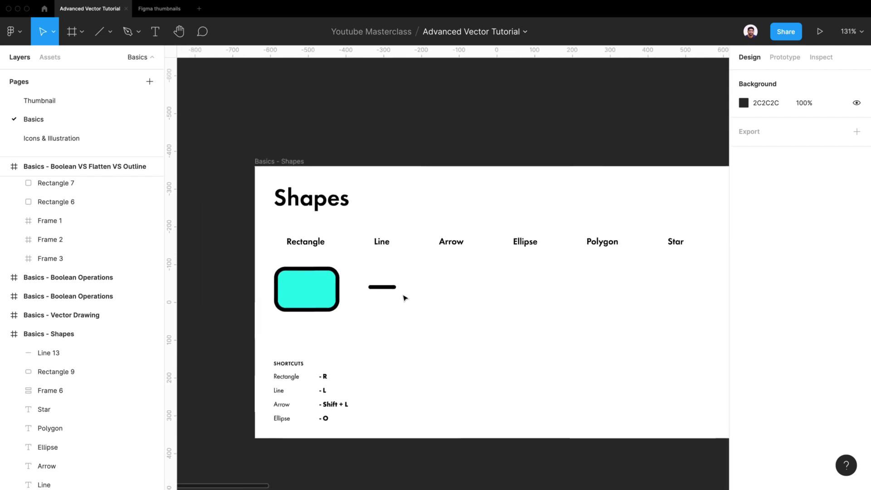
scroll(411, 294, "right", 2)
left_click(328, 282)
left_click(327, 283)
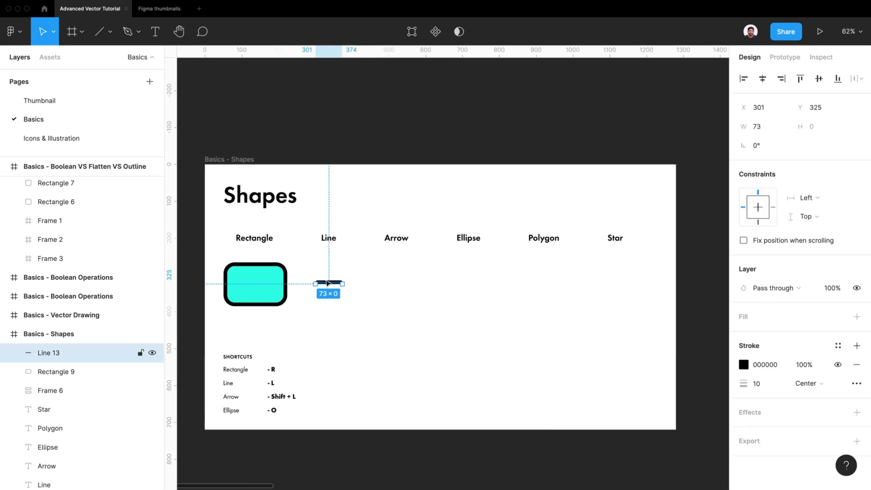
left_click(390, 259)
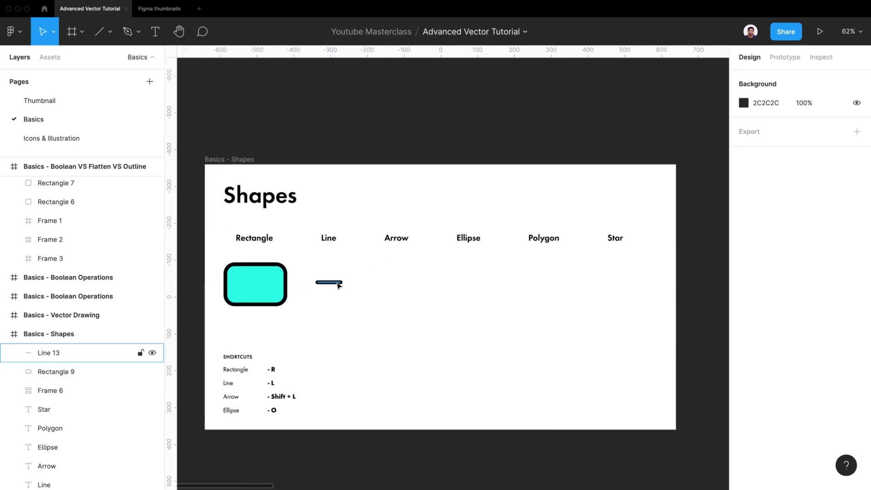
left_click(129, 32)
left_click(111, 33)
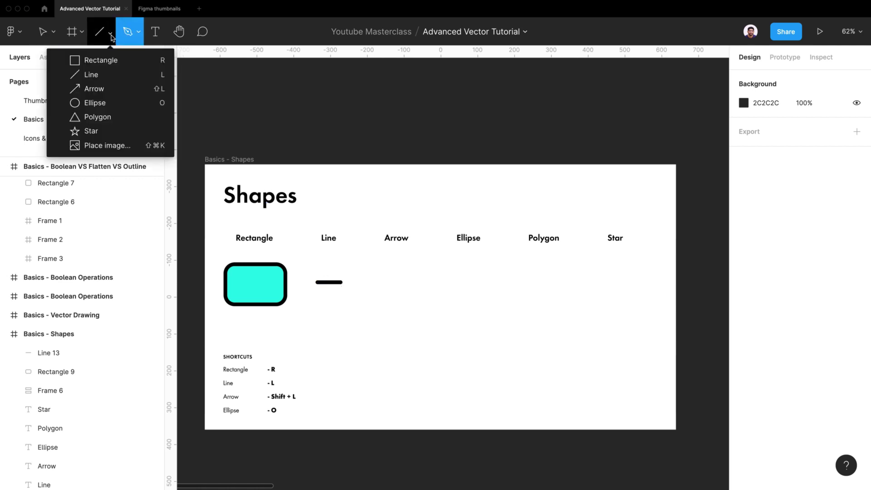
left_click(109, 89)
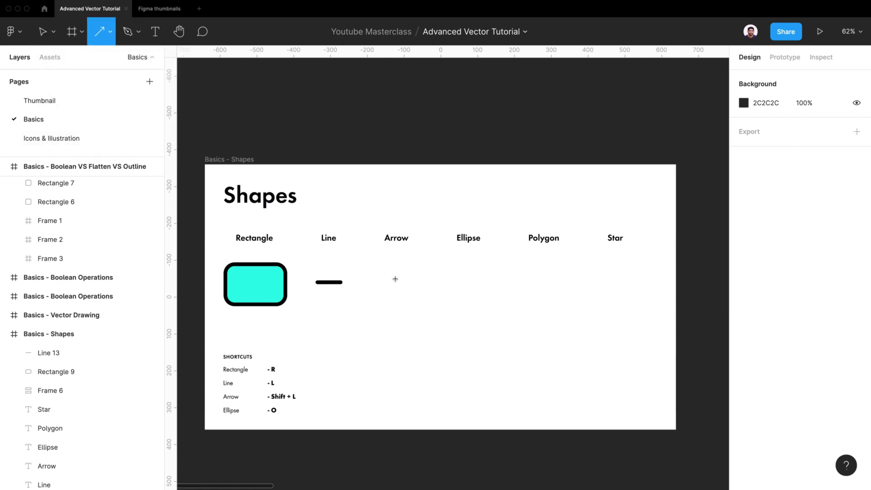
left_click_drag(380, 282, 415, 282)
Set the arrow's stroke thickness to 10
left_click(770, 389)
type("1")
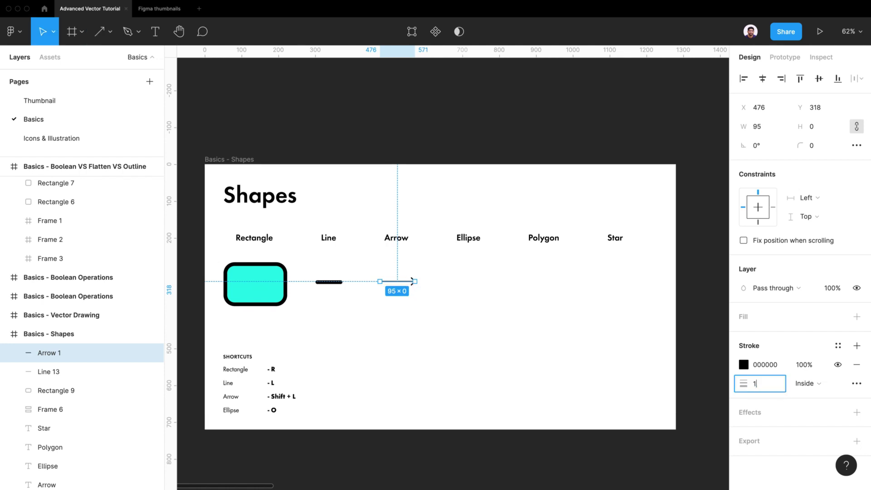
type("0")
key("Return")
left_click(412, 318)
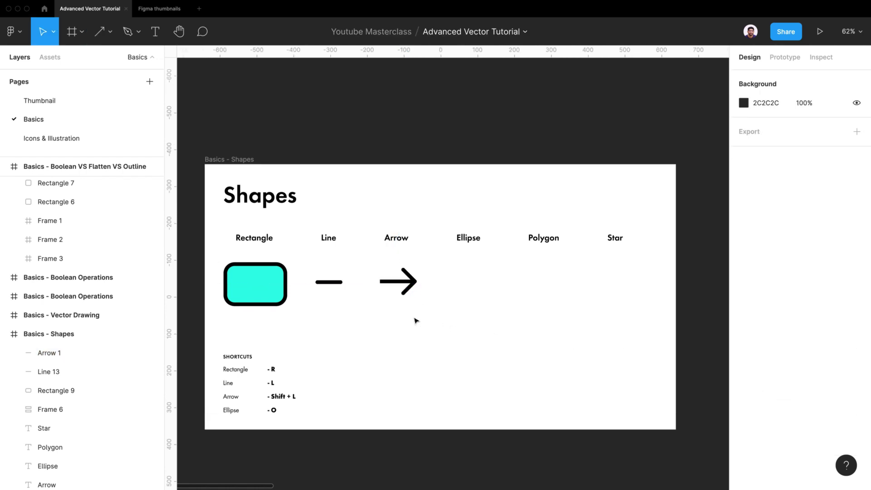
Set the cap of the whole arrow to Triangle arrow in the advanced stroke settings
left_click(393, 283)
scroll(412, 287, "up", 5)
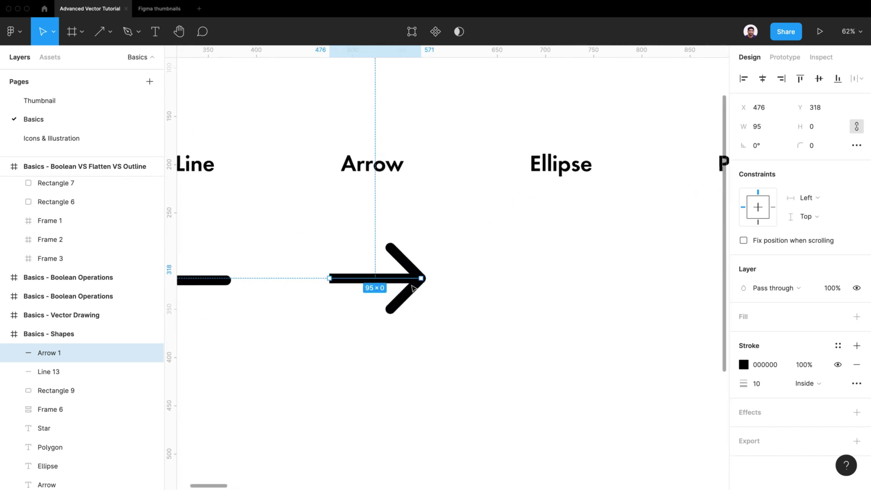
left_click(436, 297)
left_click(399, 280)
left_click(856, 384)
left_click(608, 423)
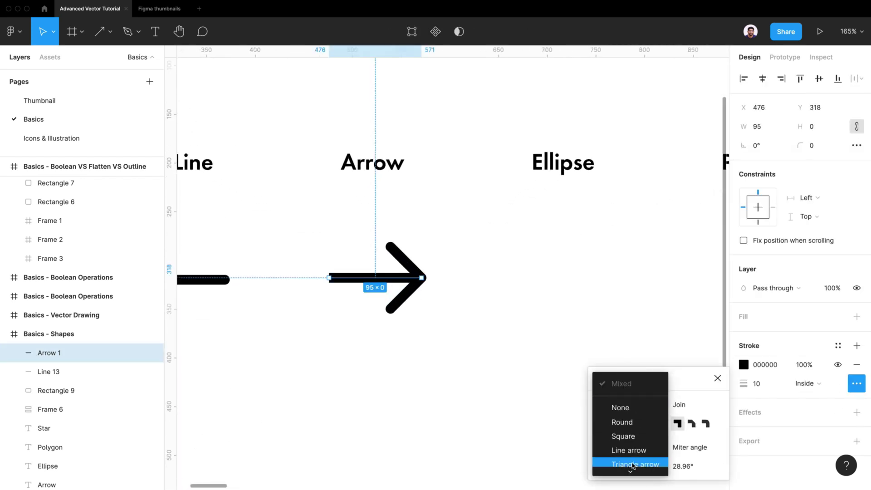
left_click(632, 465)
left_click(433, 336)
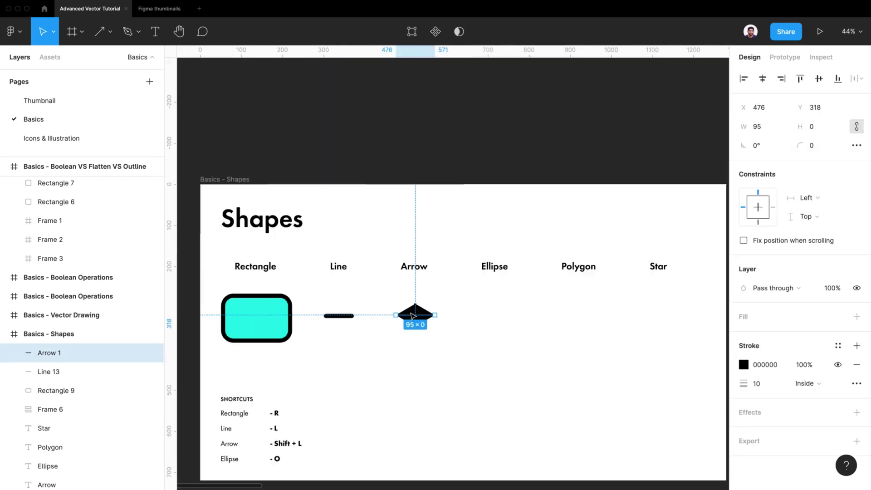
Try a longer version of the double-headed arrow and undo the changes
scroll(482, 324, "up", 4)
left_click(482, 325)
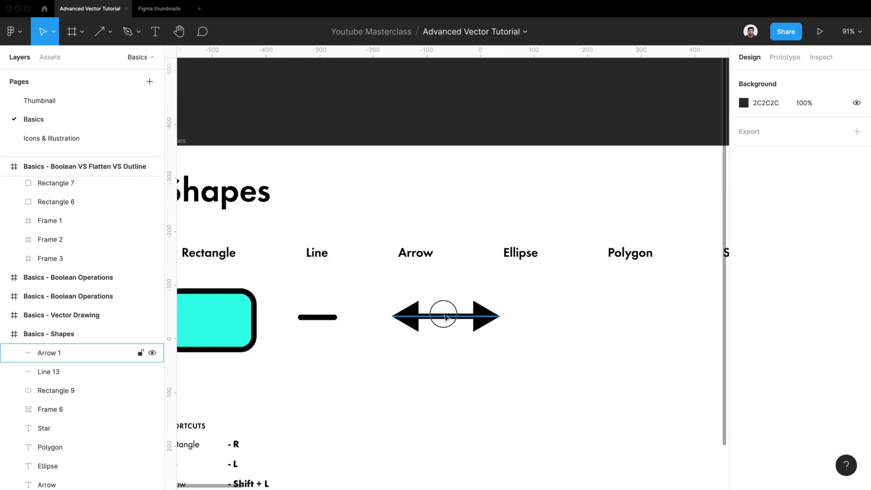
left_click_drag(443, 315, 418, 317)
key("super+z")
key("super+z")
Enter vector editing on the arrow and set the cap of its left endpoint to Round
scroll(417, 320, "up", 6)
key("Return")
left_click(329, 307)
left_click(857, 402)
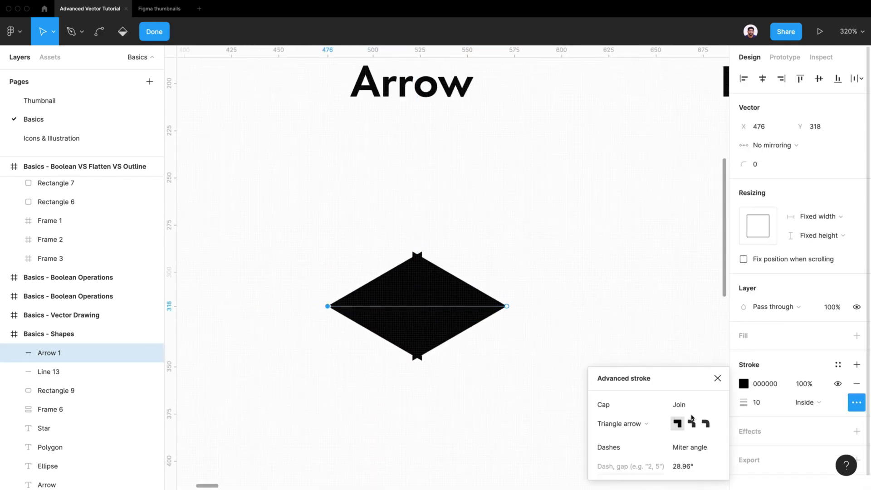
left_click(620, 424)
left_click(620, 382)
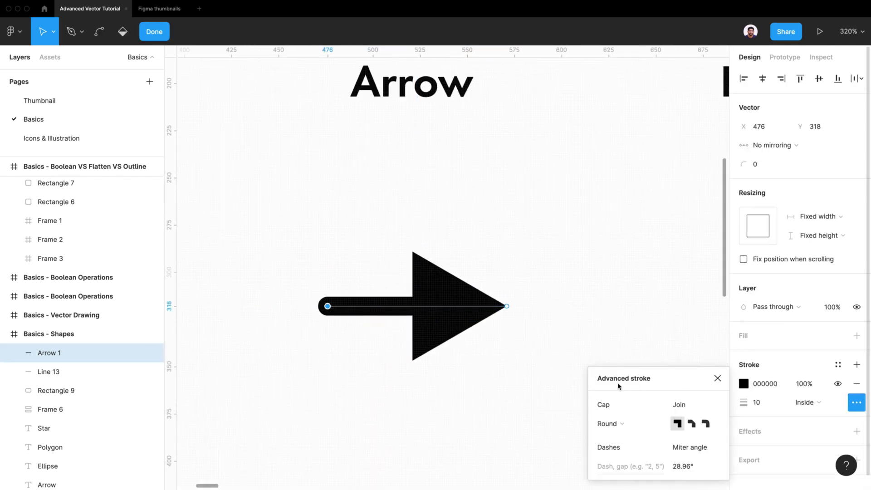
Lengthen the arrow by moving its right endpoint horizontally to about X 581.5
left_click(508, 307)
mouse_move(509, 308)
left_mouse_down()
mouse_move(558, 306)
mouse_move(527, 306)
left_mouse_up()
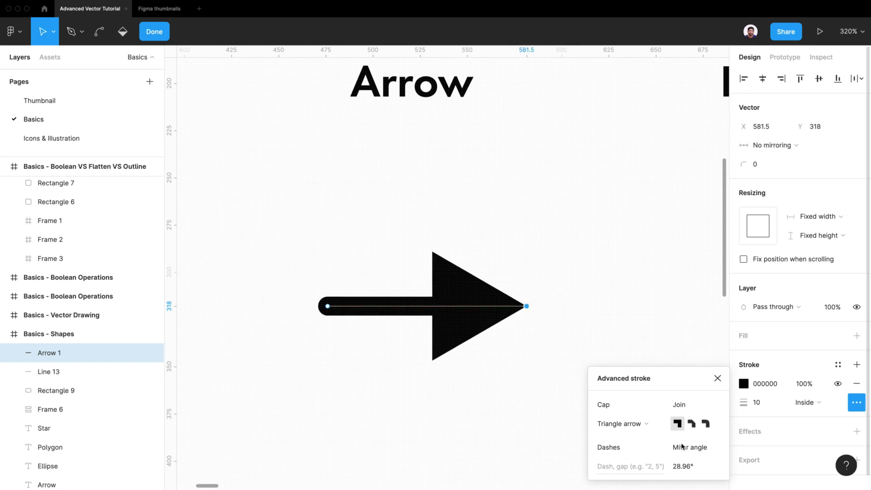
left_click(327, 308)
left_click(527, 306)
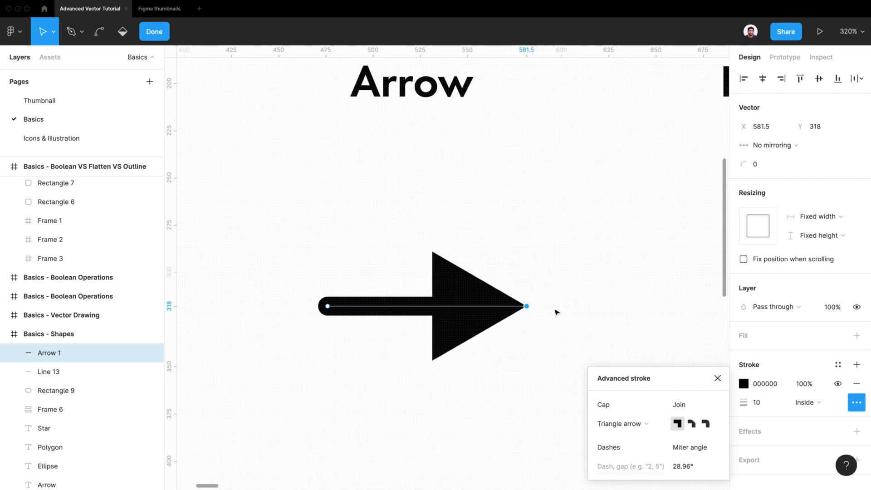
Try the Line arrow cap on the arrow's right endpoint and set it back to Triangle arrow
left_click(621, 424)
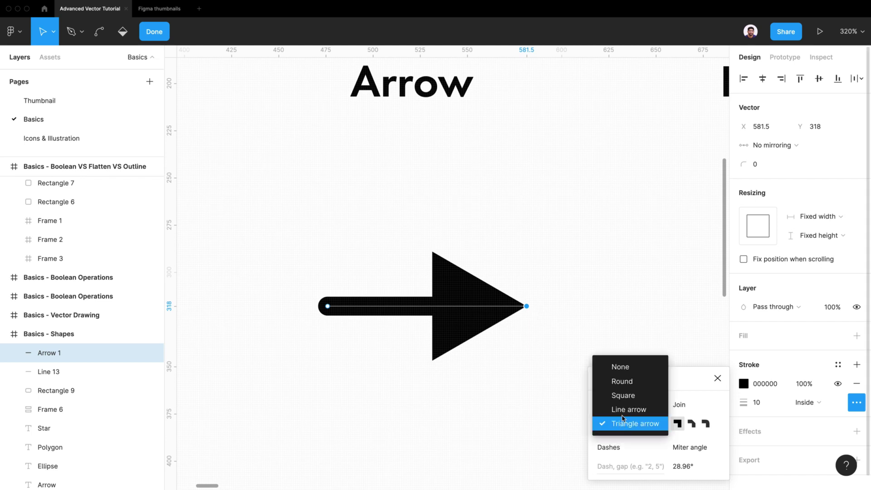
left_click(623, 413)
left_click(623, 422)
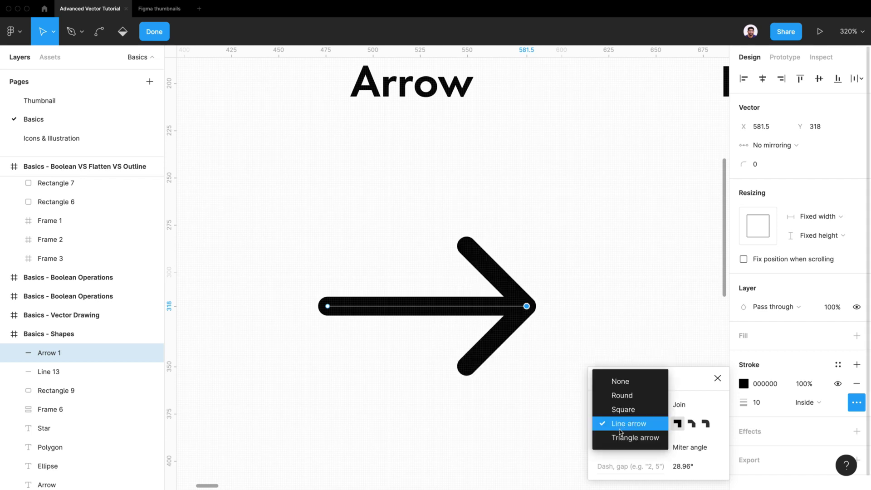
left_click(620, 437)
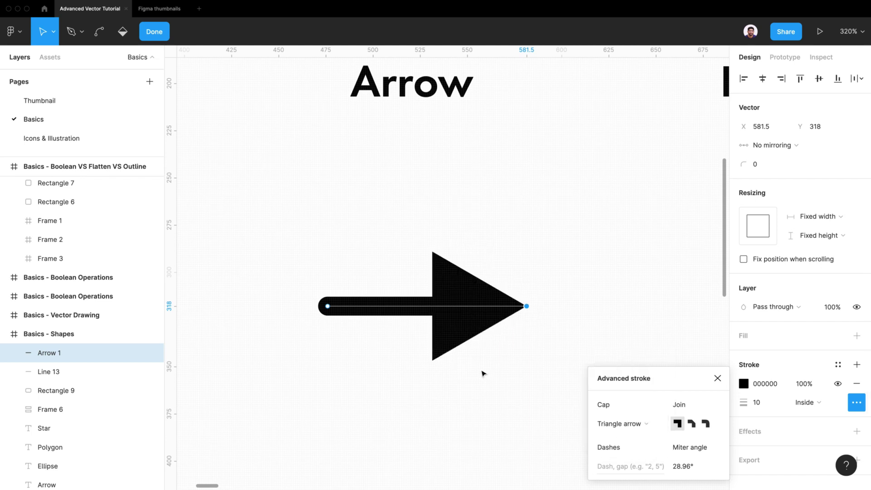
left_click(453, 361)
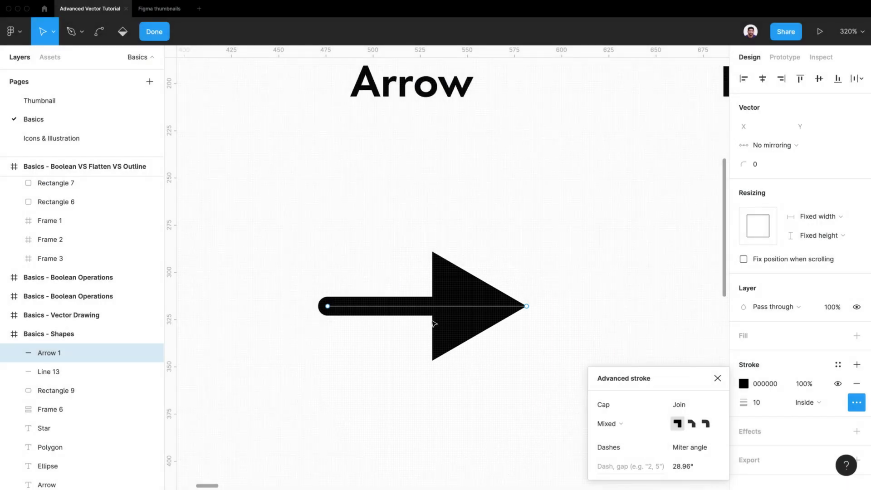
Exit vector editing, duplicate the line and the arrow, and place the copies directly below the originals at about Y 367 and Y 360
scroll(442, 321, "down", 5)
key("Escape")
left_click(317, 316, "shift")
key("super+d")
mouse_move(424, 317)
left_mouse_down()
mouse_move(425, 344)
mouse_move(424, 318)
left_mouse_up()
left_click(320, 316, "shift")
left_click_drag(320, 317, 321, 365)
left_click(381, 339)
left_click_drag(490, 286, 313, 373)
left_click_drag(325, 363, 325, 342)
left_click(320, 342)
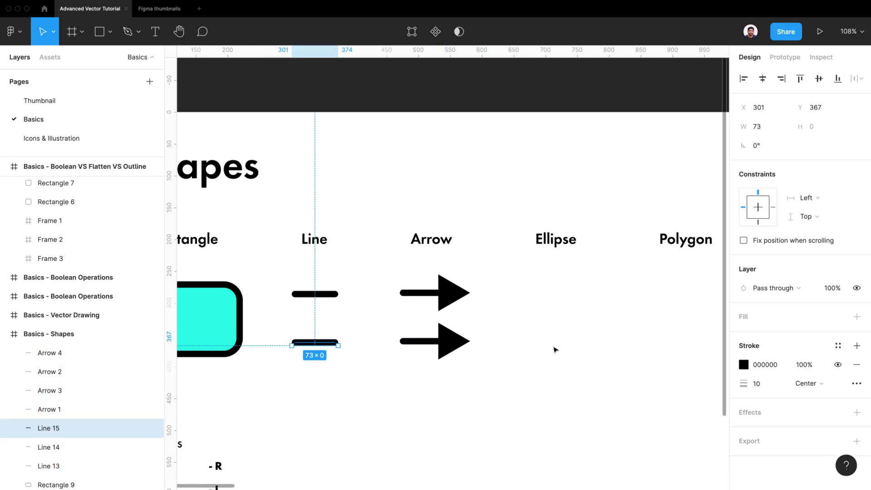
Try a 4, 5 dash pattern on the lower line and arrow copies together in the advanced stroke settings
mouse_move(530, 328)
left_mouse_down()
mouse_move(389, 340)
mouse_move(288, 376)
left_mouse_up()
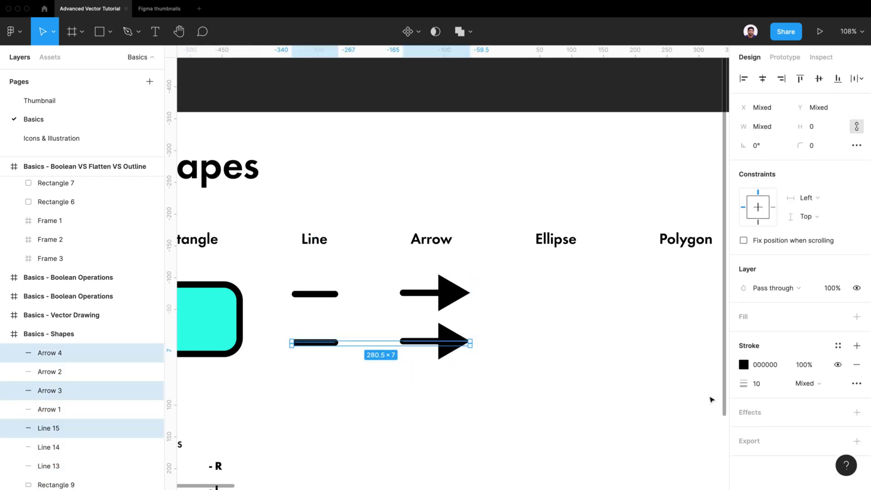
left_click(856, 383)
left_click(608, 466)
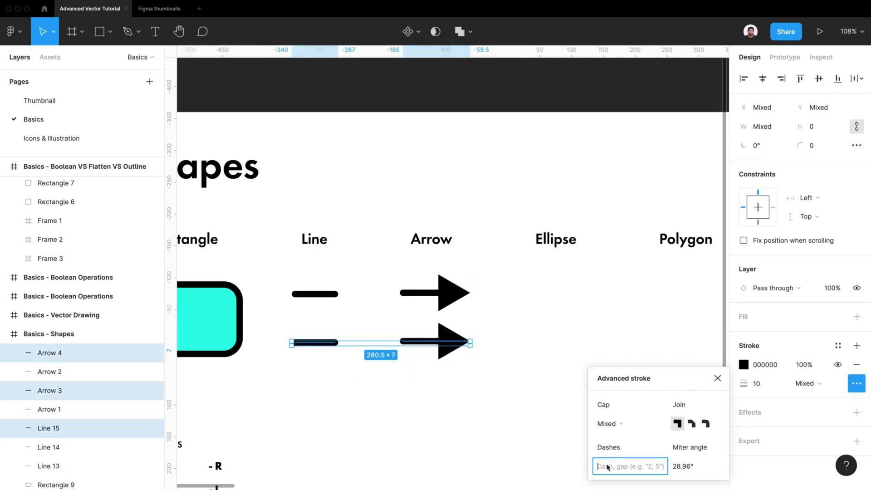
type("4,5")
key("Return")
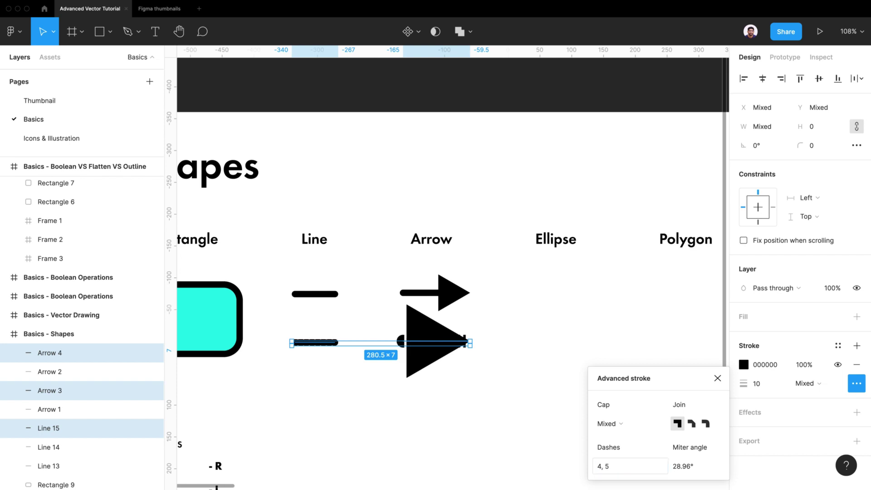
scroll(318, 341, "up", 5)
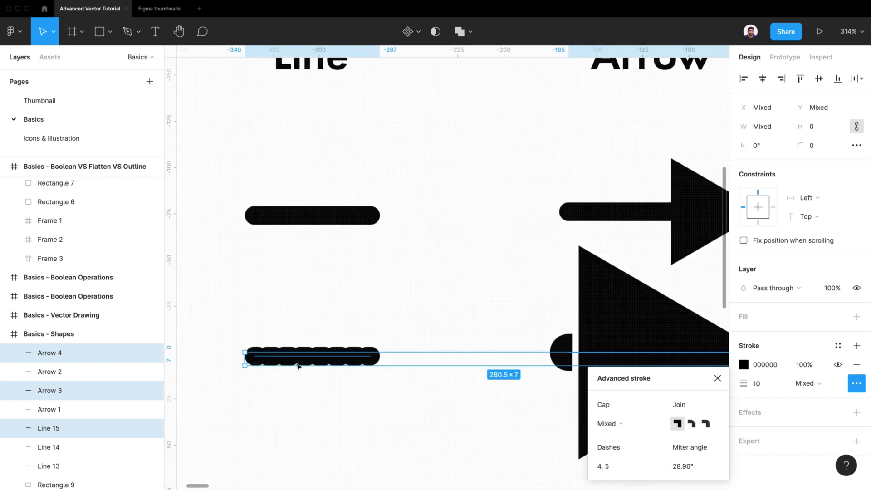
Try a 2, 2 dash pattern on the lower line and arrow copies and undo the dash changes
left_click(621, 472)
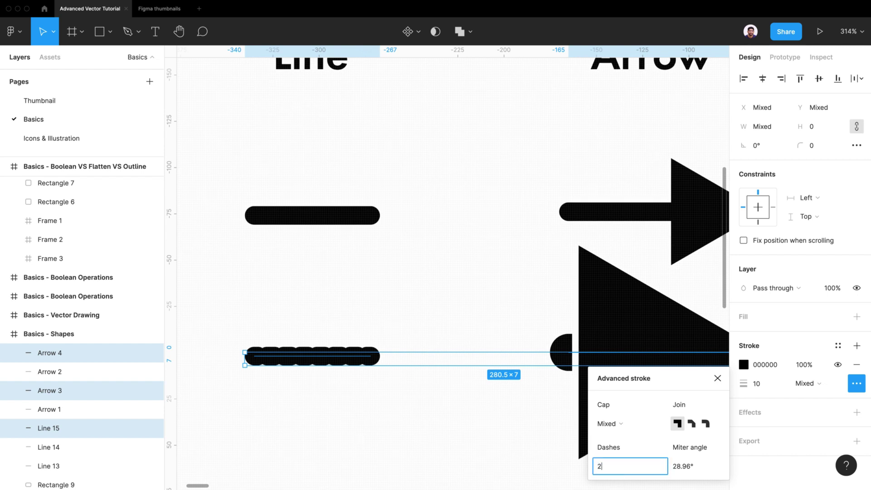
type("2, 2")
key("Return")
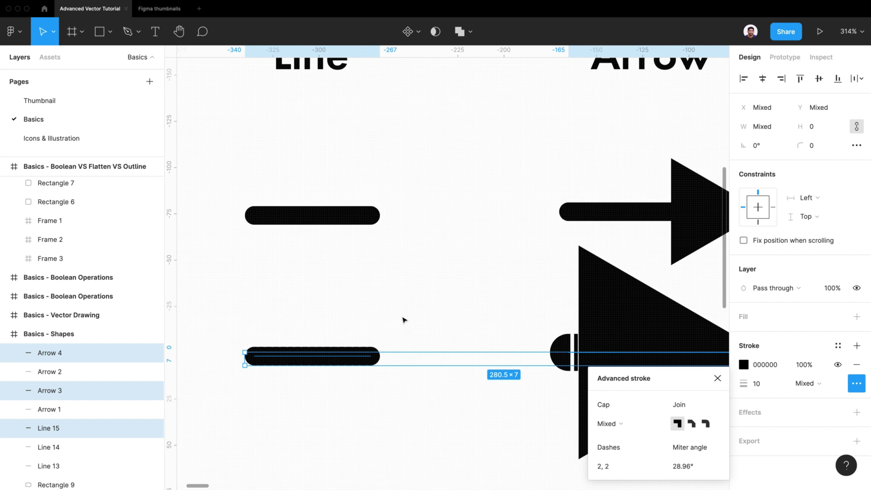
left_click(426, 315)
scroll(426, 314, "down", 3)
key("super+z")
key("super+z")
key("super+z")
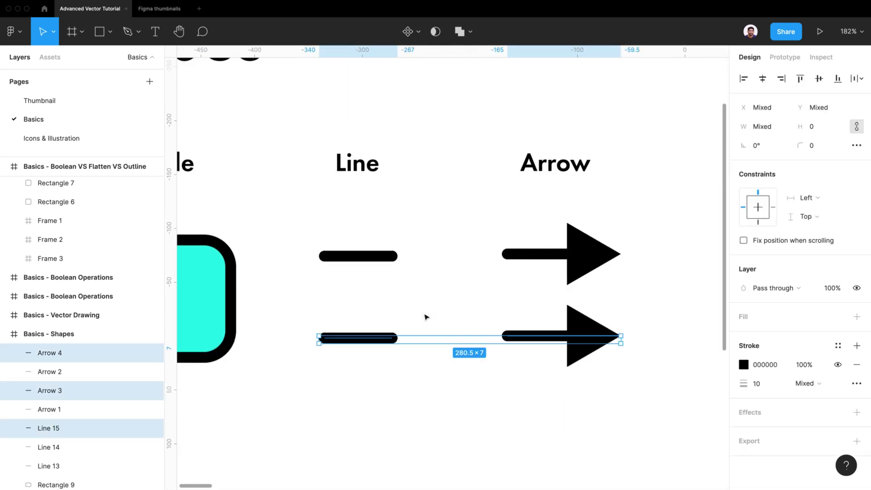
Give only the lower line a 2, 4 dash pattern and a stroke weight of 2
left_click(426, 315)
left_click(377, 336)
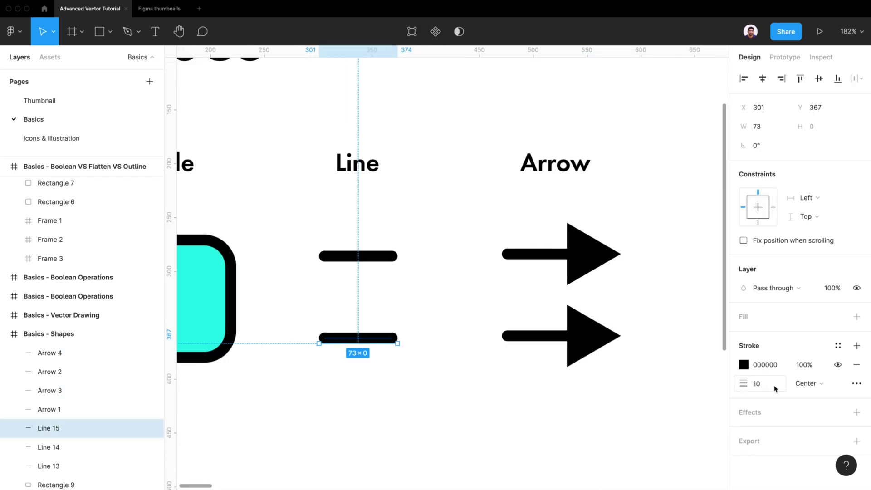
left_click(857, 383)
left_click(631, 465)
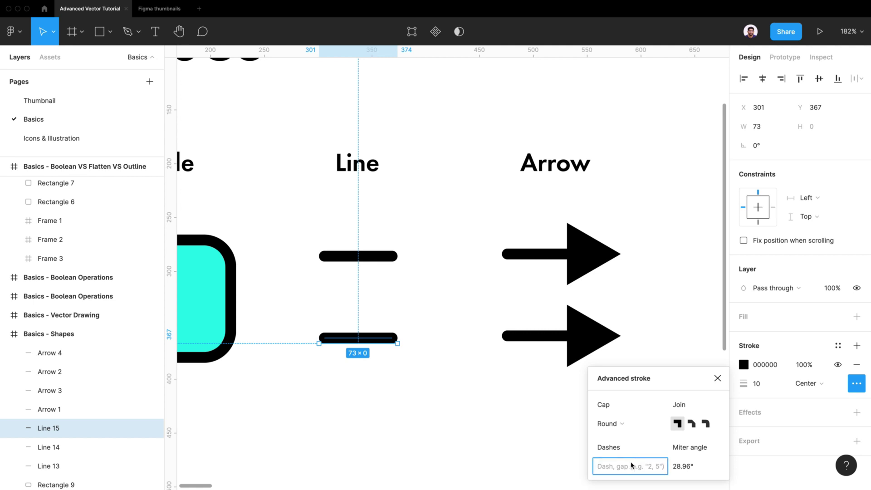
type("2, 4")
key("Return")
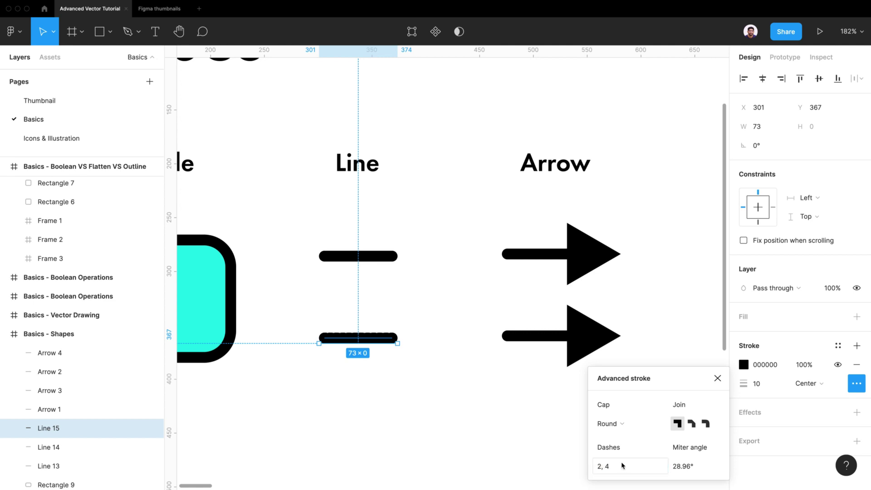
left_click(771, 383)
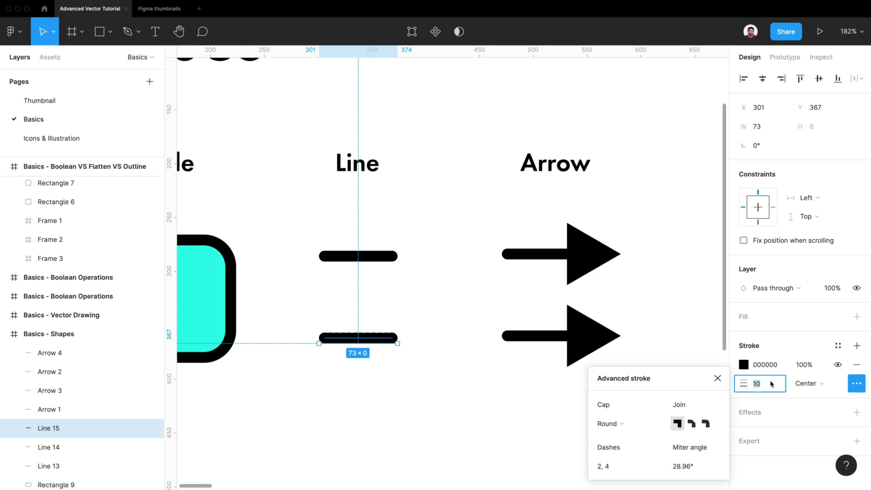
type("2")
key("Return")
left_click(360, 376)
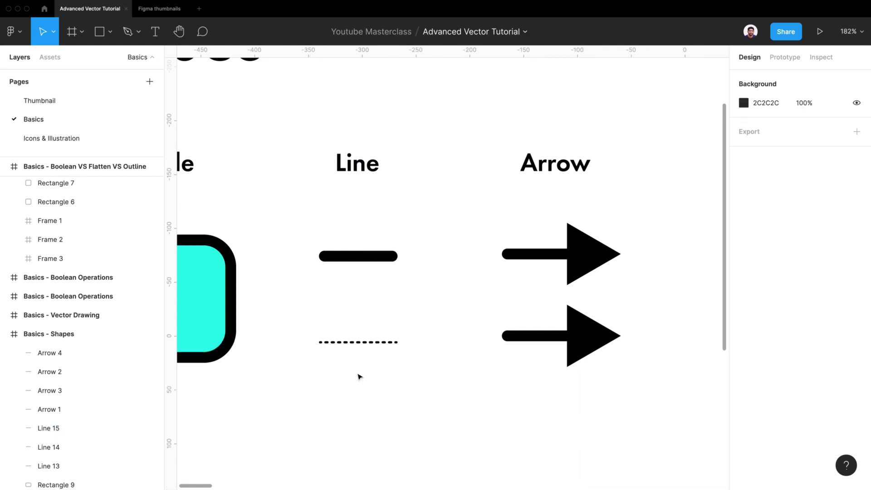
Set the stroke weight of the topmost lower arrow copy to 2
scroll(381, 359, "up", 1)
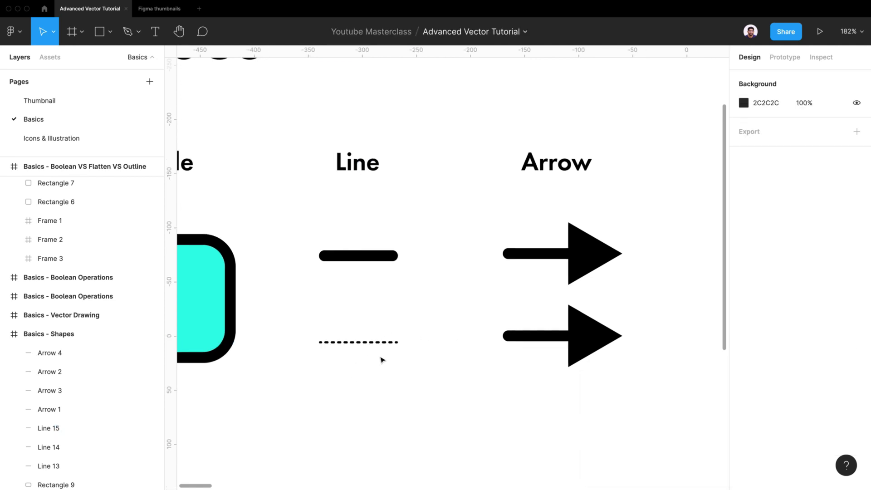
left_click(559, 335)
left_click(770, 380)
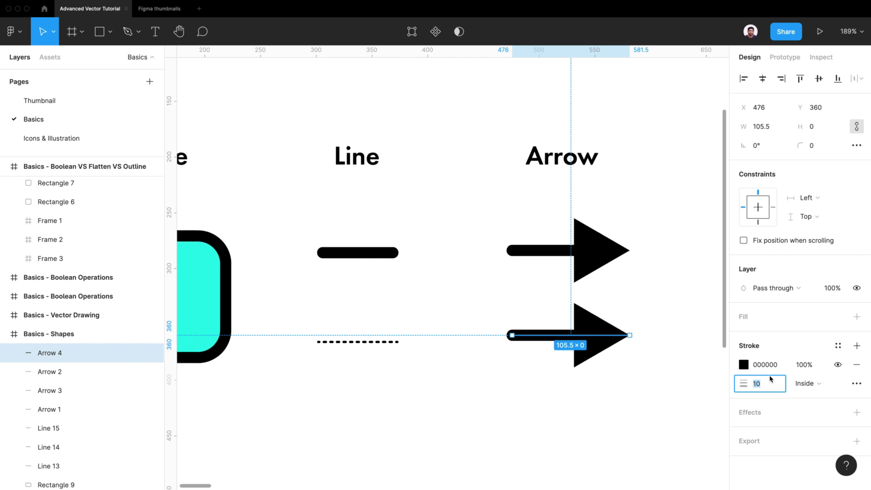
type("2")
key("Return")
left_click(561, 362)
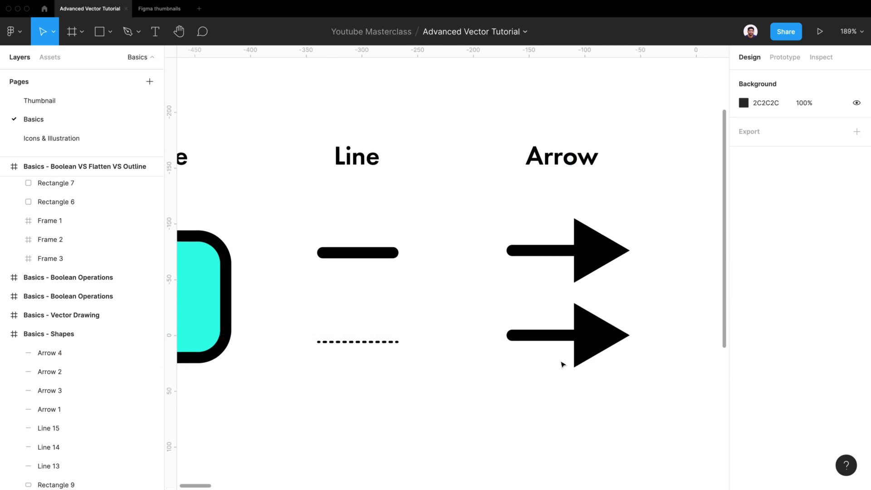
Delete the topmost of the stacked lower arrow copies
left_click(554, 335)
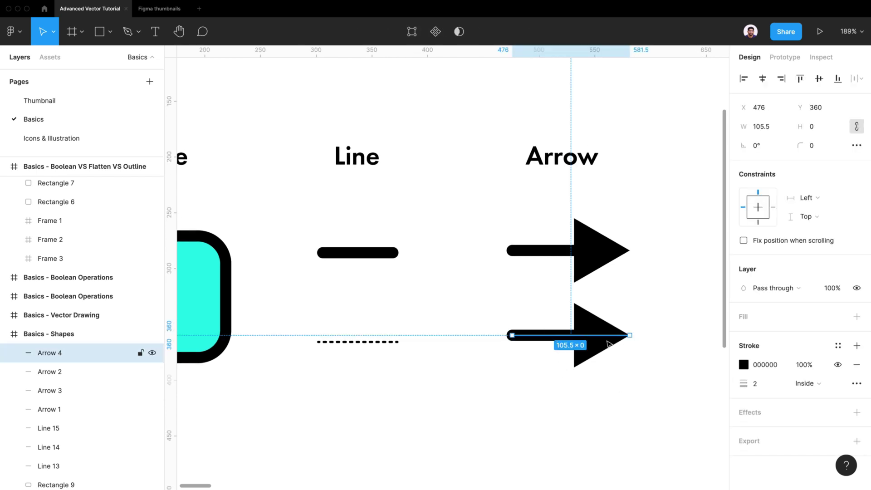
left_click(611, 376)
left_click(603, 335)
key("Delete")
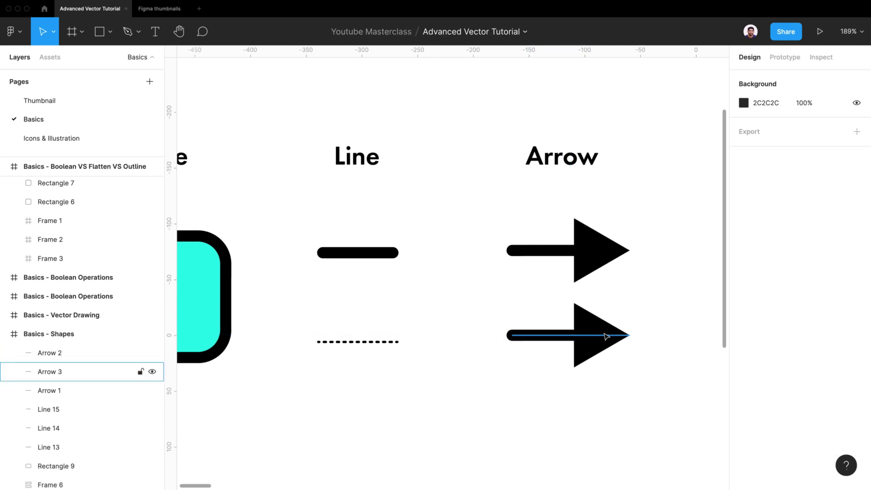
Try deleting the remaining lower arrow and undo the deletion
left_click(600, 337)
key("Delete")
key("super+z")
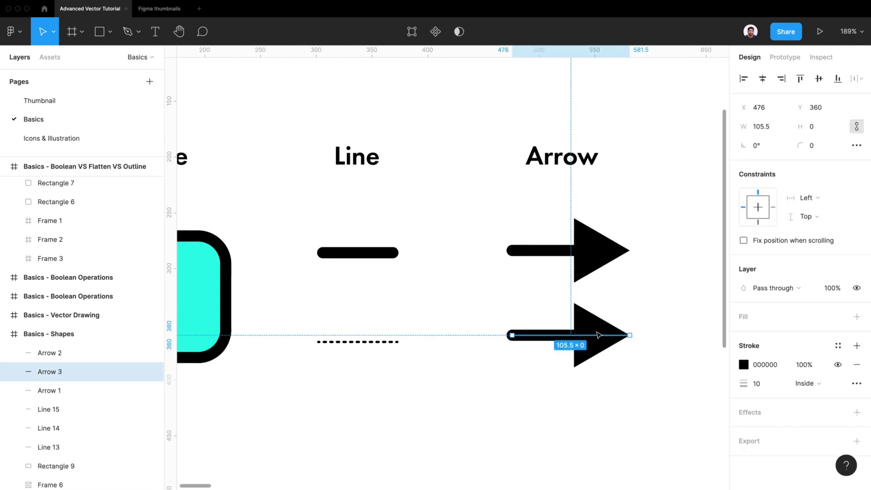
Set the lower arrow's stroke weight to 2 and its dash pattern to 2, 5
left_click(771, 386)
type("2")
key("Return")
left_click(857, 384)
left_click(630, 466)
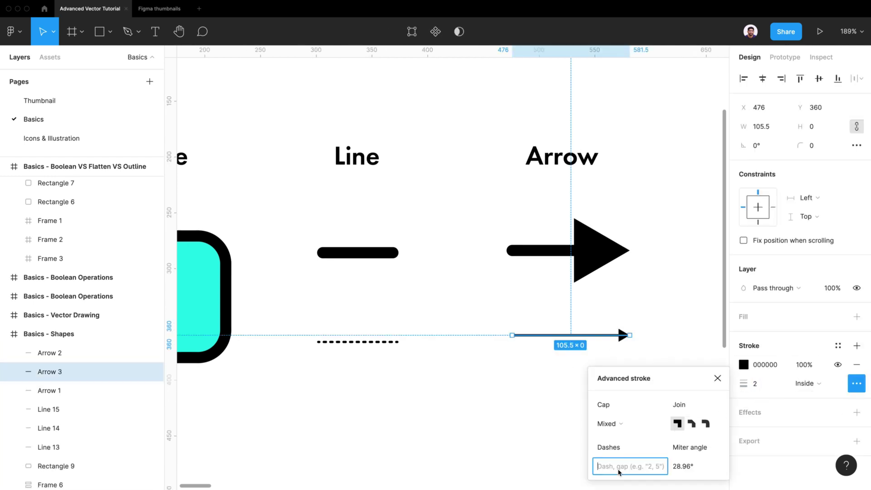
type("2, 5")
key("Return")
left_click(533, 386)
Shift the dotted arrow slightly to the left beneath the solid arrow
scroll(583, 369, "down", 6)
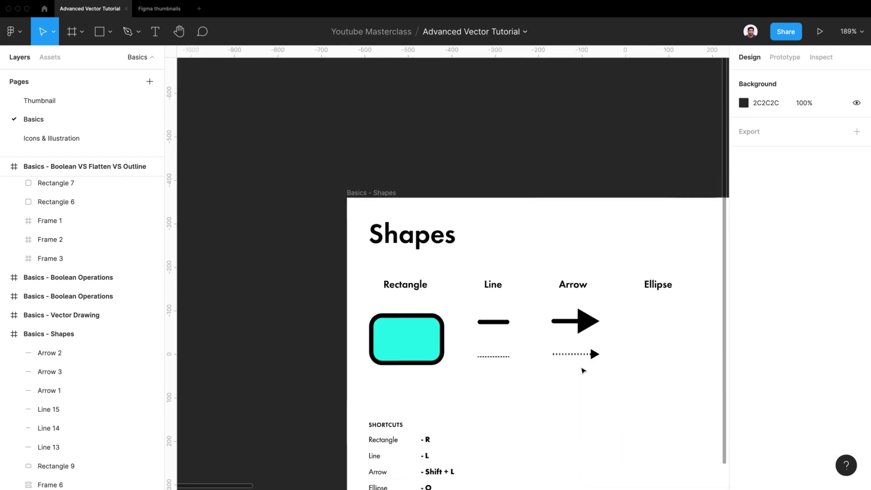
left_click_drag(589, 356, 586, 357)
left_click(405, 218)
key("shift+2")
left_click(500, 253)
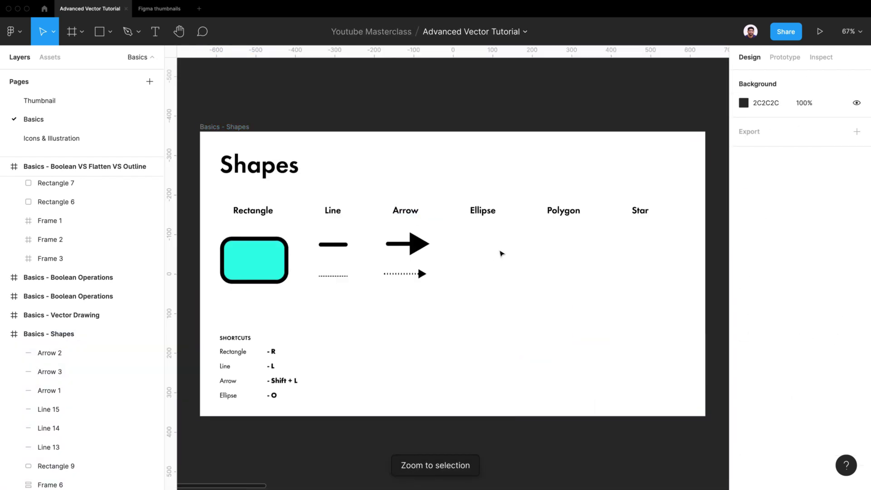
Draw a circle about 88 × 88 with the Ellipse tool, centred below the Ellipse label
left_click(110, 31)
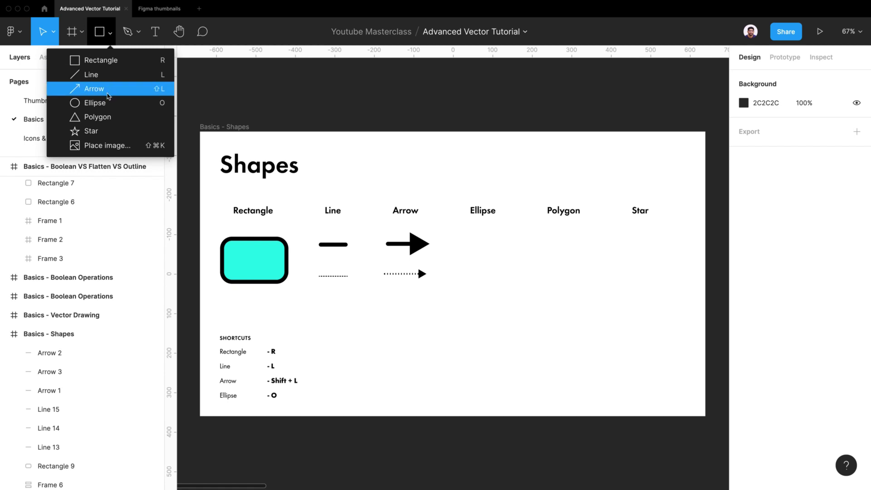
left_click(95, 104)
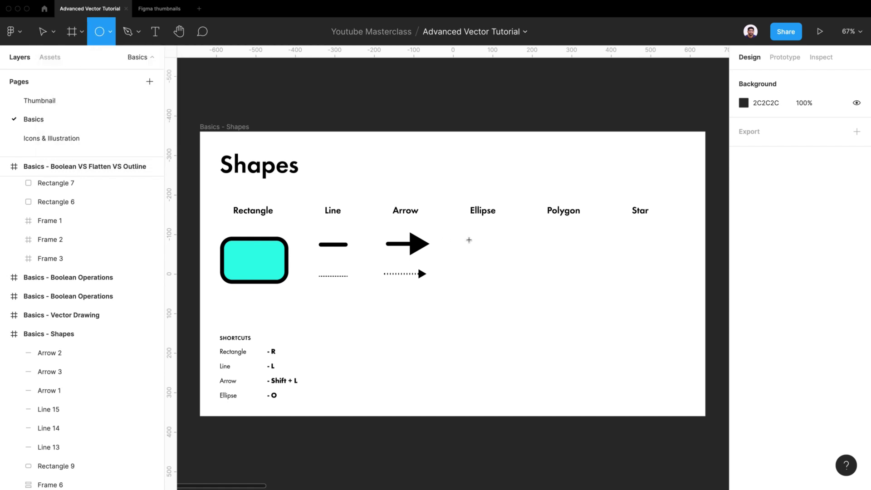
left_click_drag(469, 235, 491, 260)
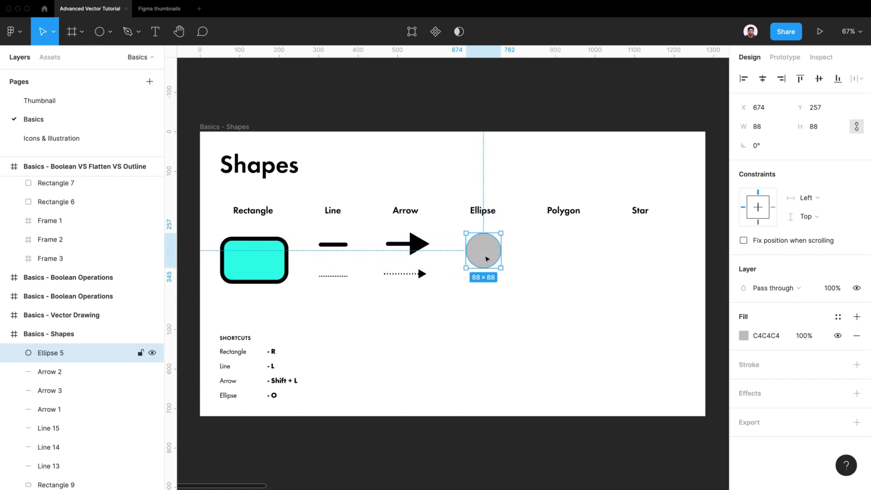
scroll(487, 260, "left", 1)
left_click(484, 304)
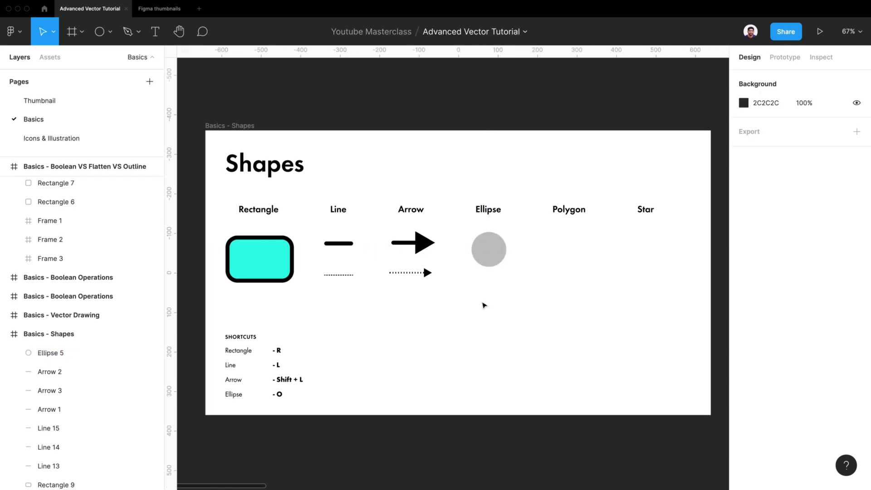
Draw a flat ellipse about 76 × 34 centred just below the circle
key("o")
mouse_move(476, 273)
left_mouse_down()
mouse_move(507, 288)
mouse_move(491, 288)
left_mouse_up()
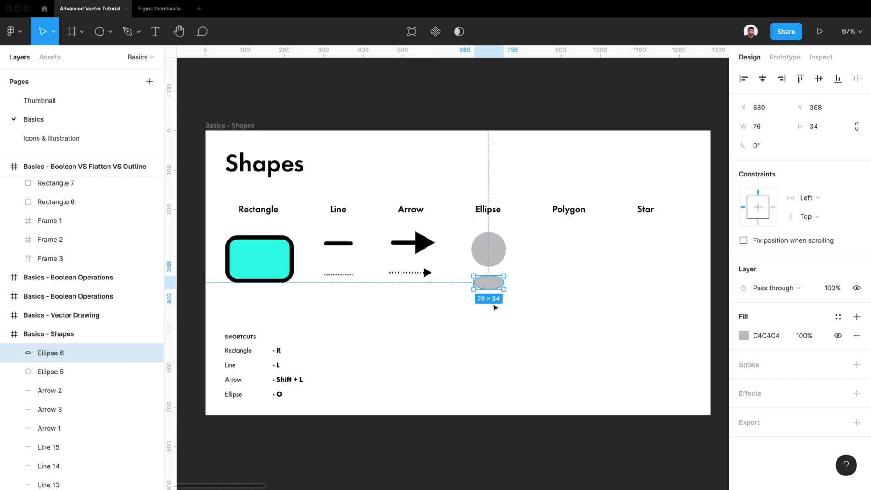
left_click(494, 308)
Duplicate the circle and move the copy straight down below the flat ellipse to about Y 443
scroll(494, 307, "up", 3)
left_click(470, 272)
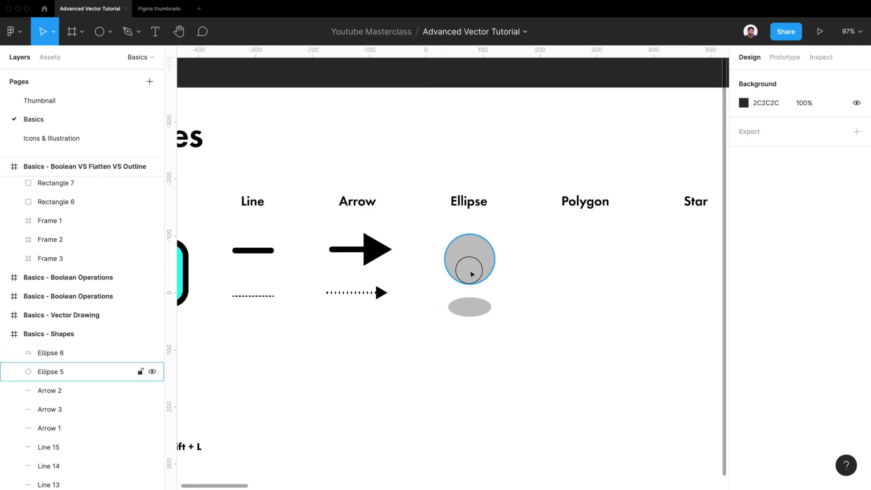
key("super+d")
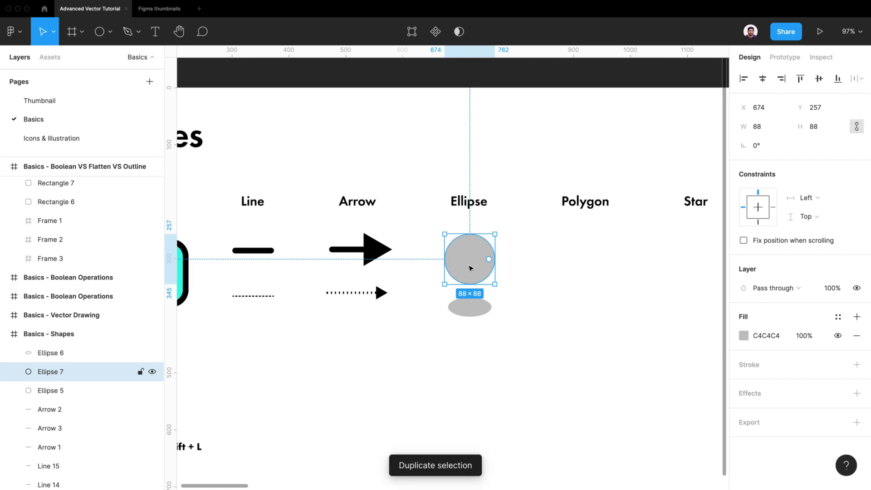
left_click_drag(471, 268, 466, 372)
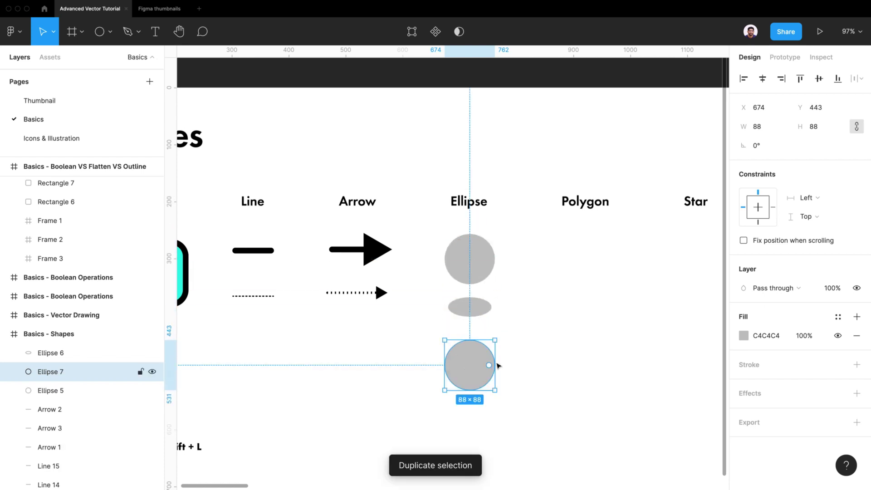
left_click(525, 356)
scroll(508, 345, "down", 2)
left_click(470, 314)
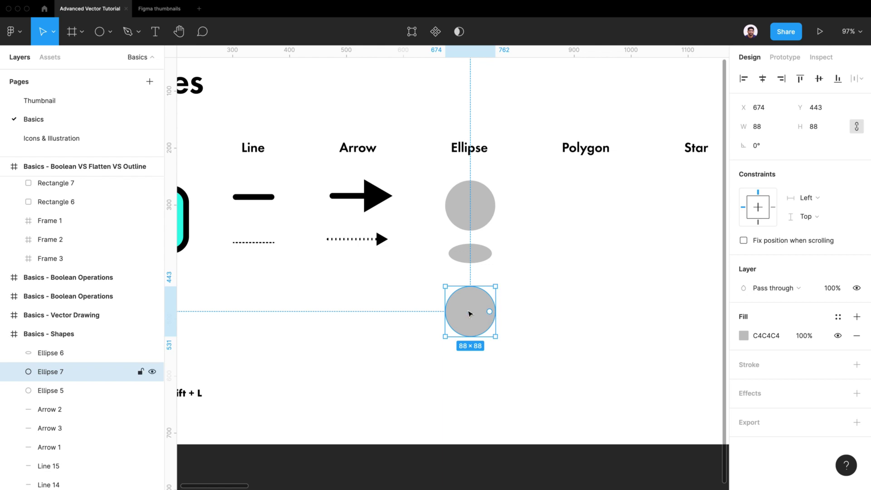
Cut the circle copy into a three-quarter pie by setting its arc to start at 0° with a 75% sweep
scroll(473, 311, "up", 5)
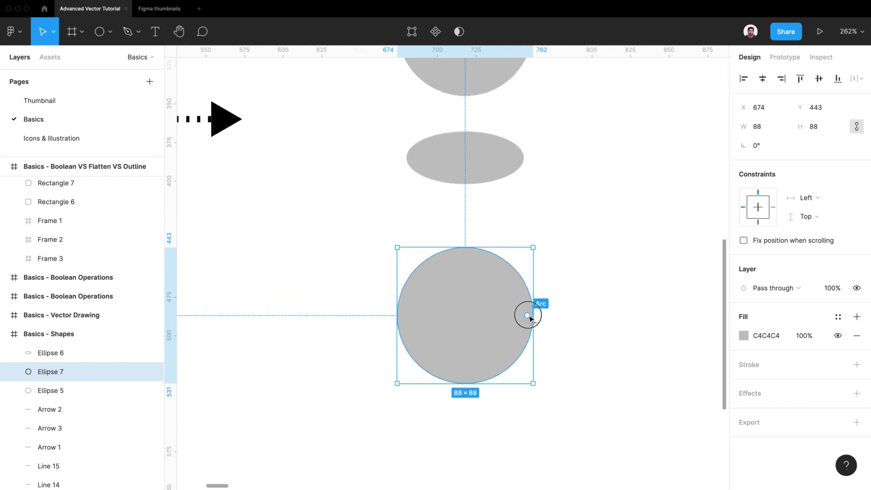
left_click_drag(527, 315, 465, 288)
left_click_drag(500, 314, 506, 297)
left_click_drag(496, 300, 512, 317)
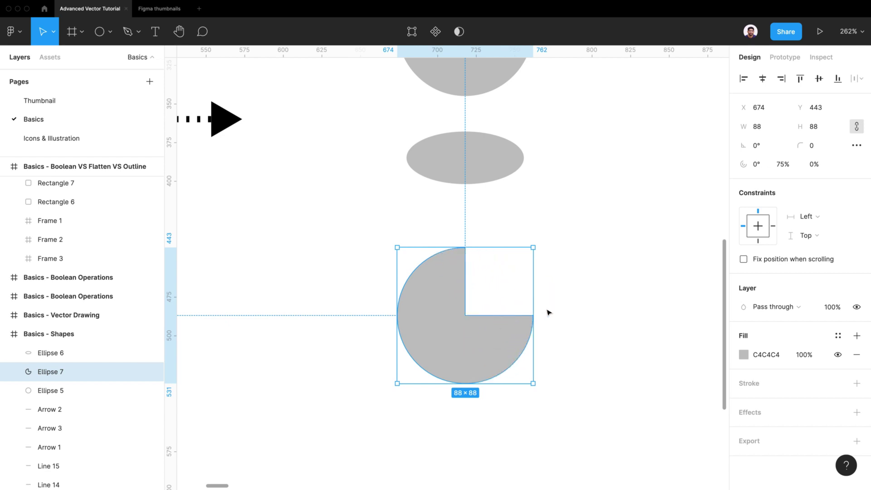
left_click(563, 303)
Duplicate the three-quarter pie in place, reduce the copy's sweep to 12.5%, and fill it with the document's cyan
scroll(492, 347, "down", 5)
scroll(492, 346, "up", 3)
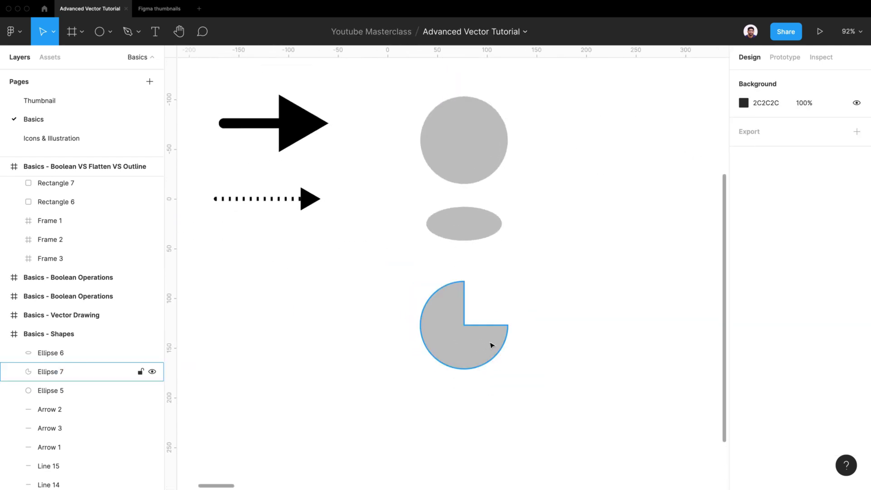
left_click(487, 344)
key("ctrl+d")
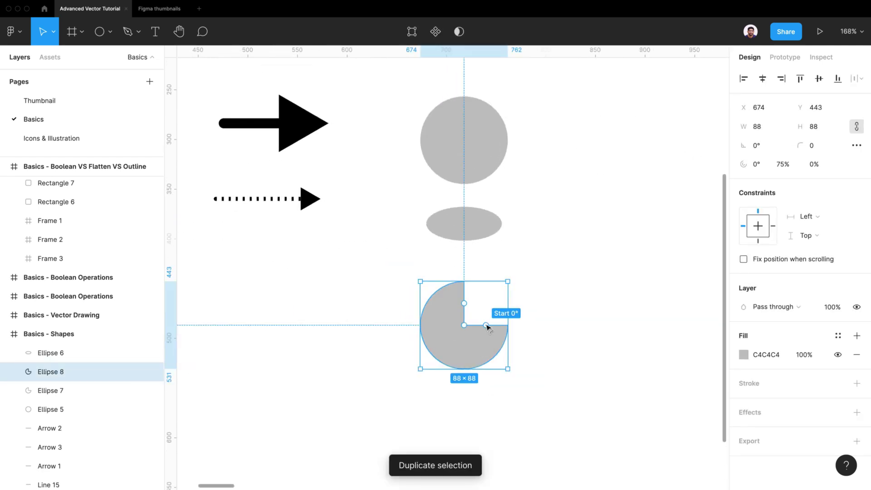
mouse_move(487, 326)
left_mouse_down()
mouse_move(476, 337)
mouse_move(473, 307)
mouse_move(448, 311)
mouse_move(452, 342)
mouse_move(485, 336)
mouse_move(488, 327)
mouse_move(463, 335)
mouse_move(479, 338)
left_mouse_up()
left_click(742, 355)
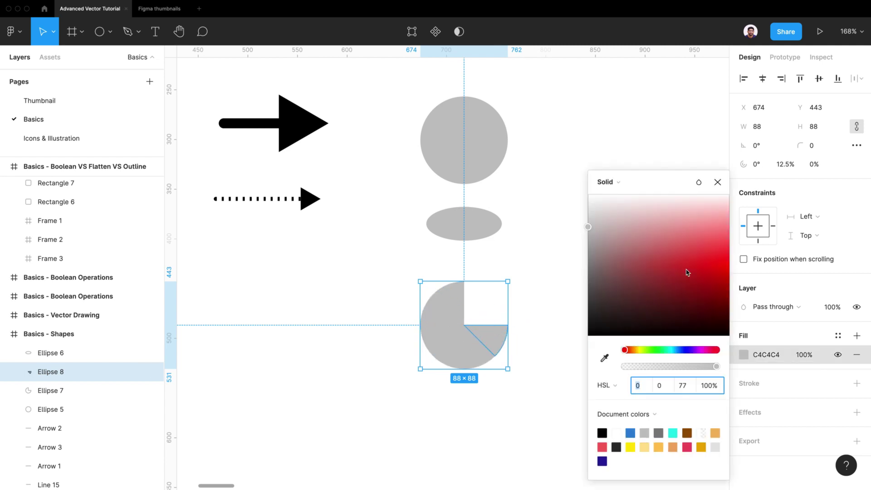
left_click(673, 433)
left_click(533, 371)
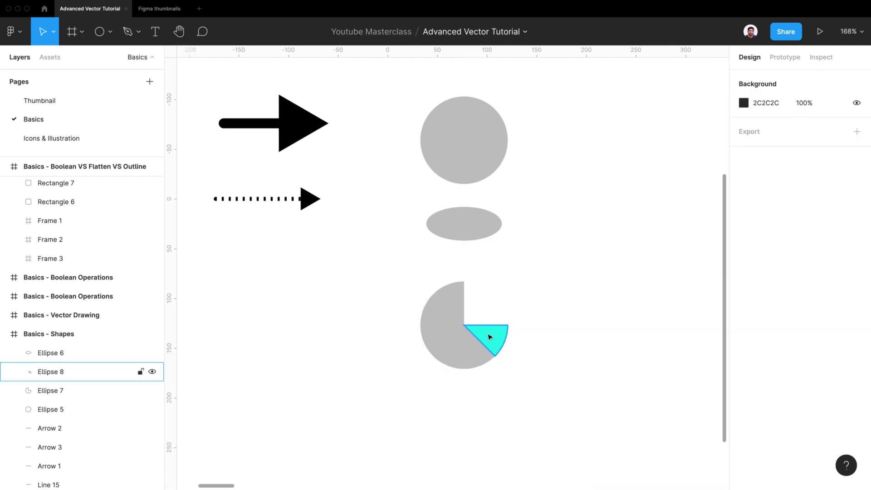
Duplicate the cyan slice in place, set the copy to start at 45° with a 37.5% sweep, and fill it F3B962
left_click(492, 338)
key("ctrl+d")
left_click_drag(492, 344, 473, 338)
left_click(744, 354)
left_click(715, 433)
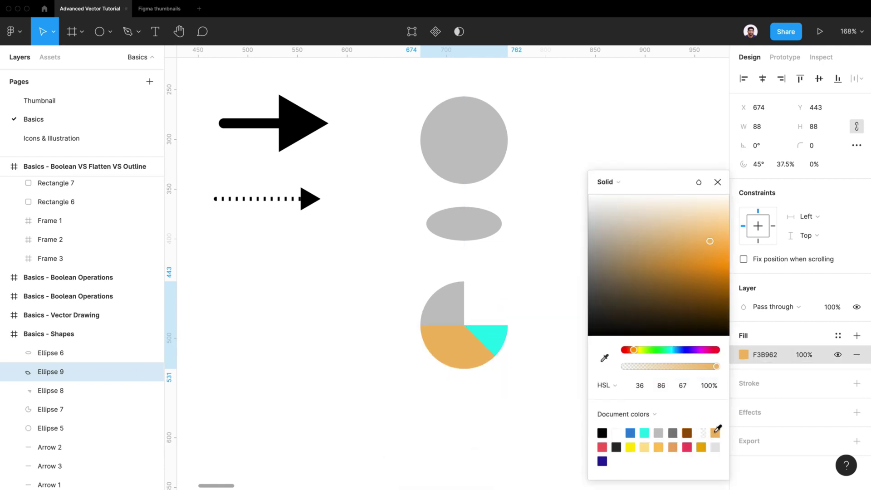
left_click(536, 404)
Fill the original three-quarter pie behind the slices with F04C63
left_click(50, 410)
left_click(744, 355)
left_click(687, 447)
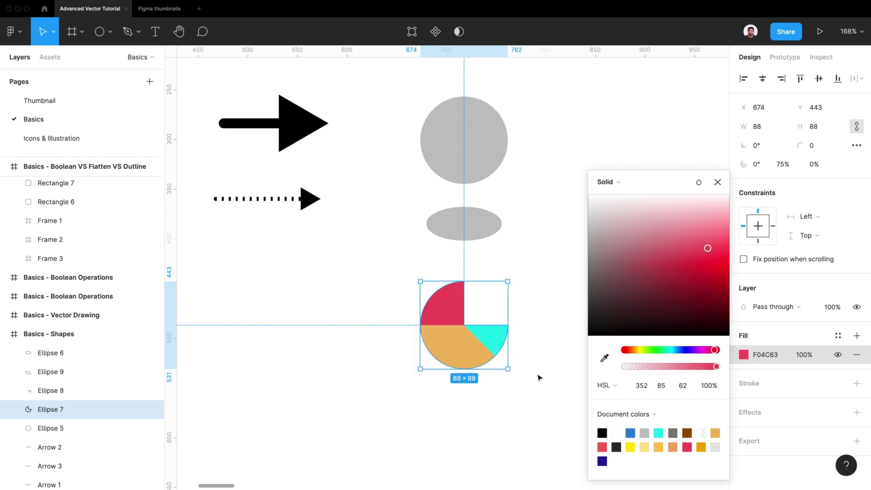
left_click(515, 306)
Duplicate the grey circle under the Ellipse label and move the copy straight down below the pie chart to about Y 569
scroll(515, 306, "down", 5)
left_click(489, 236)
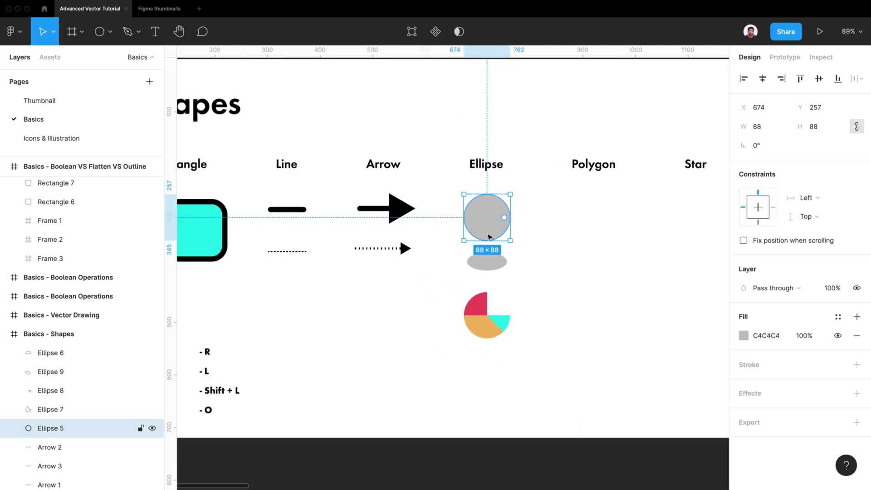
key("ctrl+d")
left_click_drag(490, 232, 487, 392)
left_click(520, 390)
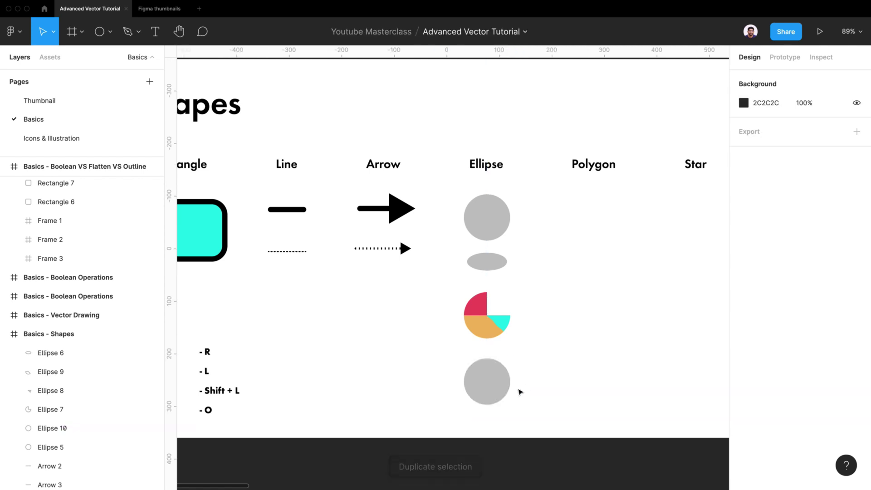
Shape the bottom circle into an open ring starting at -90° with about a 67% sweep and 83% inner ratio
scroll(520, 395, "up", 5)
left_click(489, 364)
left_click_drag(495, 363, 446, 341)
mouse_move(453, 367)
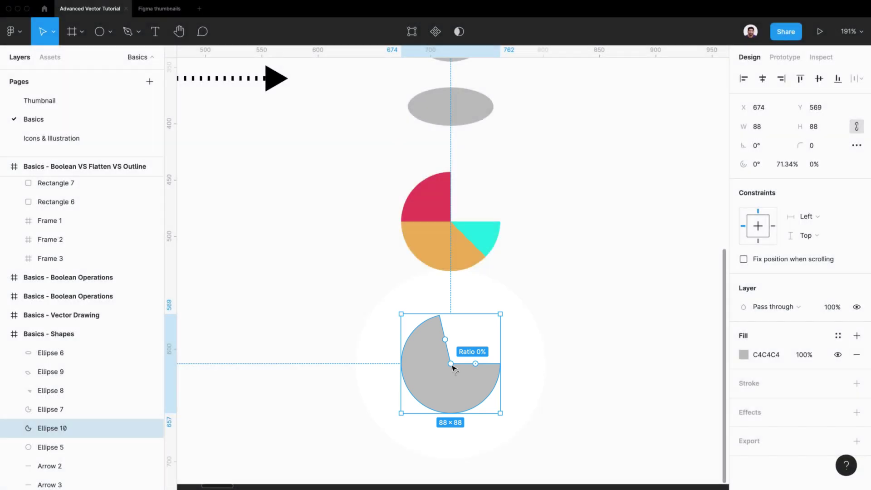
left_click_drag(452, 369, 426, 397)
left_click_drag(442, 327, 411, 386)
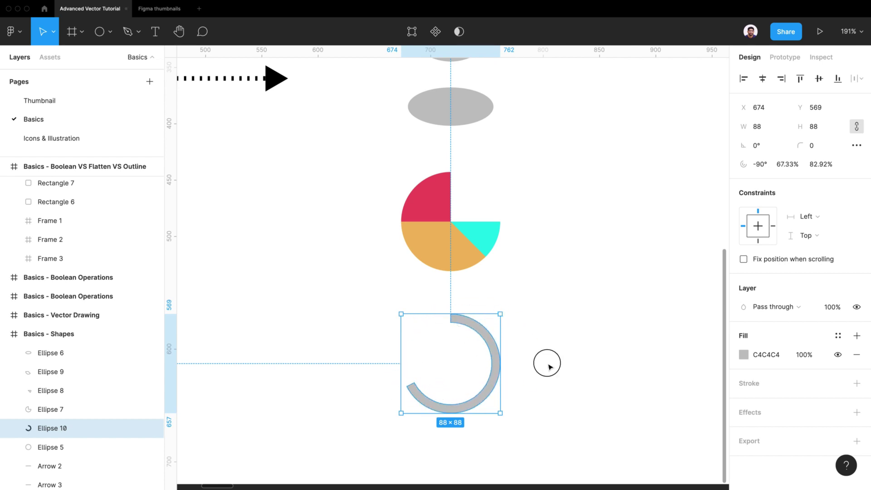
Increase the open ring's inner ratio to 100%
left_click(546, 362)
left_click(497, 353)
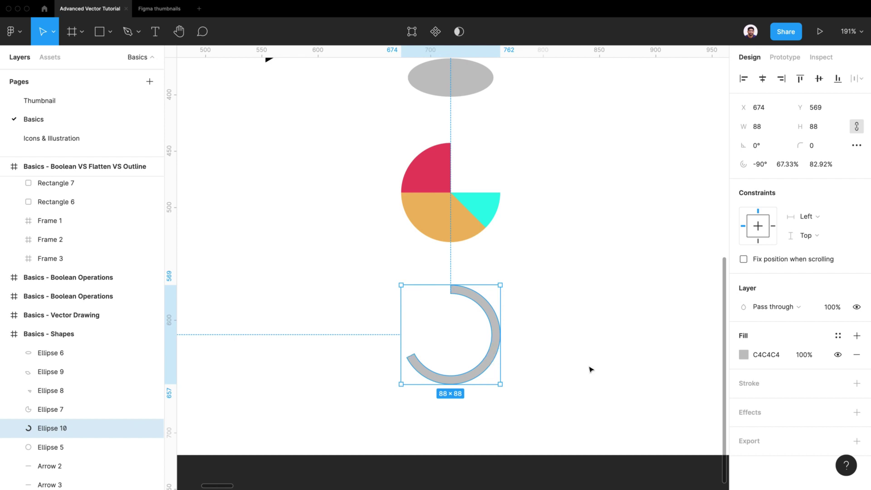
left_click(744, 357)
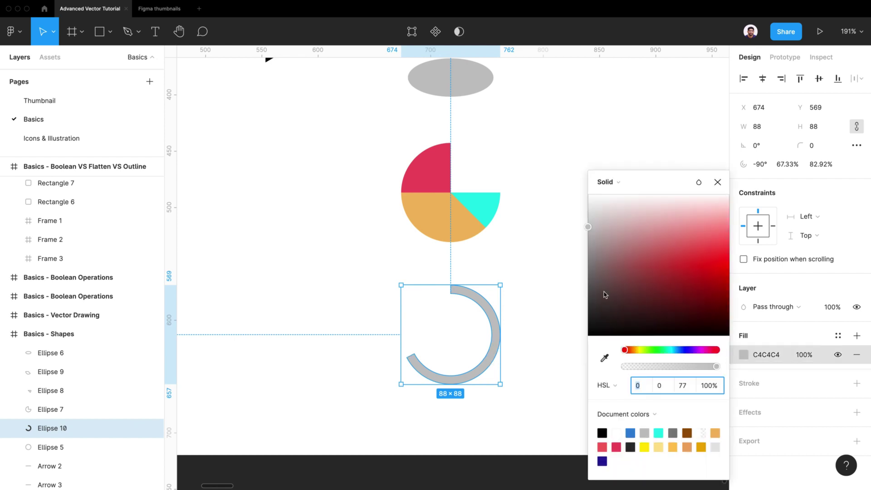
mouse_move(488, 358)
left_mouse_down()
mouse_move(477, 347)
mouse_move(508, 367)
mouse_move(499, 361)
left_mouse_up()
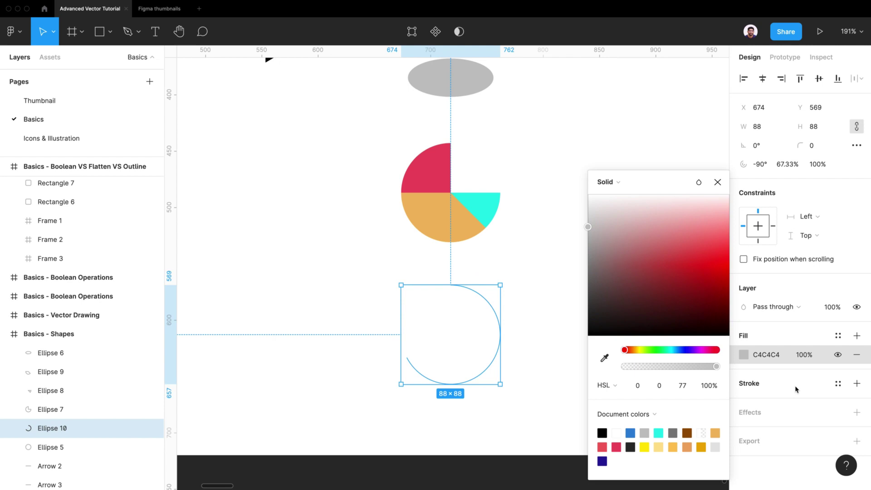
Replace the arc's grey fill with a black inside stroke of width 10
left_click(857, 384)
left_click(857, 356)
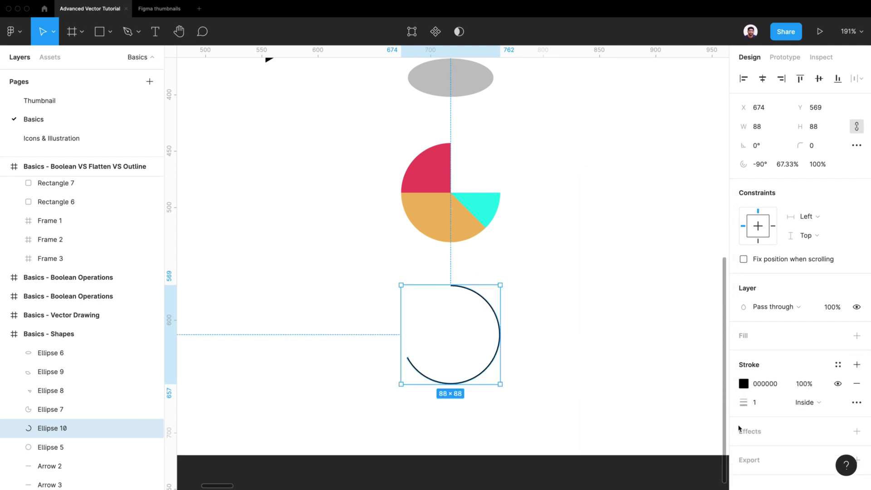
left_click(767, 409)
key("Return")
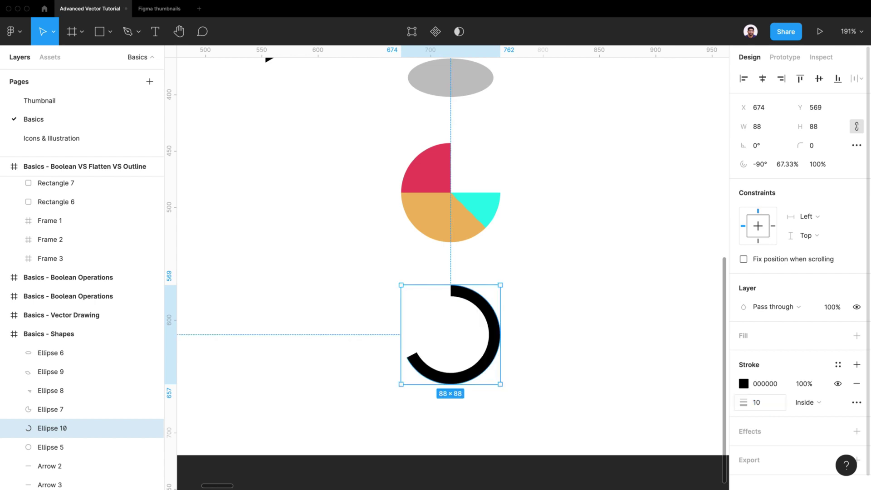
Extend the arc's sweep to about 77.6% and set its stroke width to 5
mouse_move(453, 292)
left_mouse_down()
mouse_move(481, 302)
mouse_move(451, 291)
left_mouse_up()
mouse_move(412, 357)
left_mouse_down()
mouse_move(437, 365)
mouse_move(467, 317)
mouse_move(428, 348)
mouse_move(424, 322)
mouse_move(416, 331)
left_mouse_up()
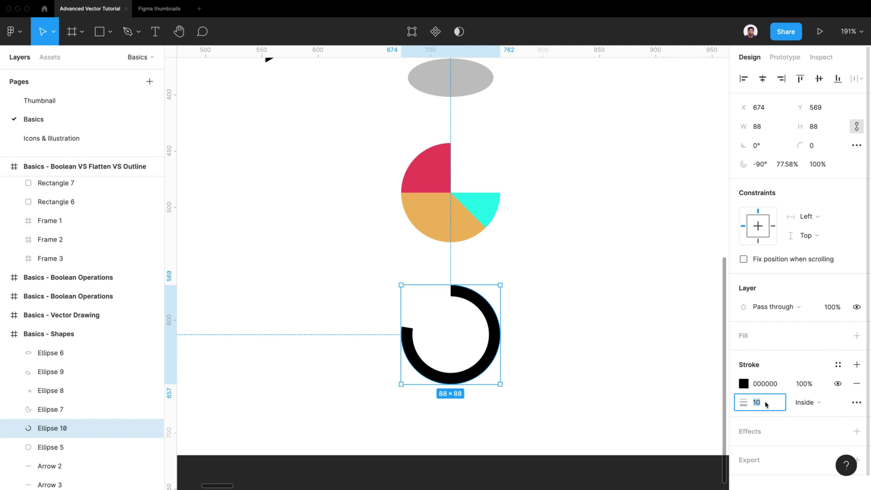
type("5")
key("Return")
Colour the arc's stroke F04C63 and give it round caps
left_click(744, 384)
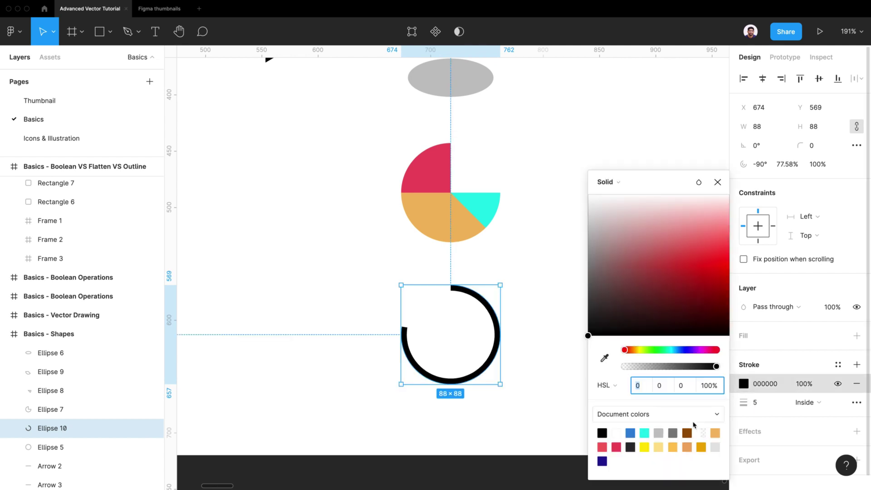
left_click(616, 448)
left_click(857, 402)
left_click(607, 423)
left_click(611, 437)
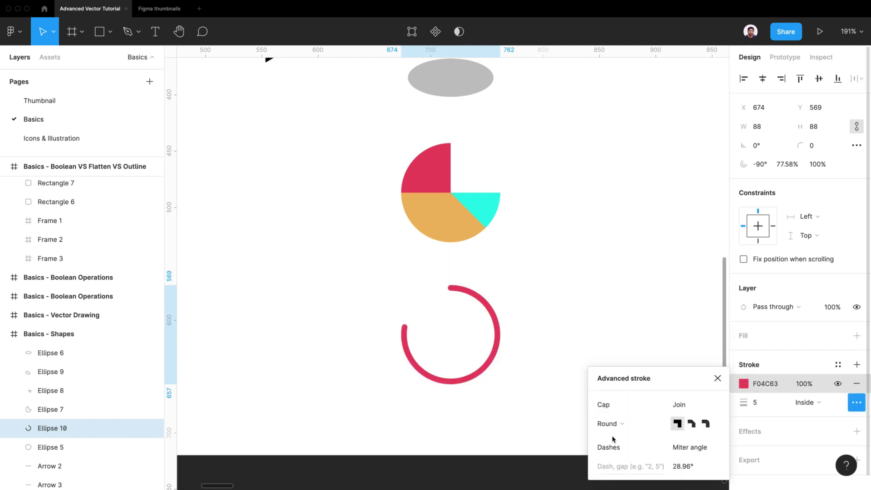
left_click(558, 385)
Duplicate the red arc, shrink the copy to about 64 × 64 around the same centre, and shorten its sweep to about 58%
left_click(498, 334)
key("super+d")
left_click_drag(501, 385, 474, 357)
left_click_drag(464, 341, 479, 354)
left_click_drag(418, 330, 434, 363)
Change the middle arc's stroke colour to yellow FEC456
left_click(744, 383)
left_click(702, 444)
mouse_move(704, 252)
left_mouse_down()
mouse_move(729, 271)
mouse_move(729, 242)
left_mouse_up()
Duplicate the yellow arc, shrink the copy concentrically inside it with a shorter sweep, and colour its stroke cyan
left_click(483, 333)
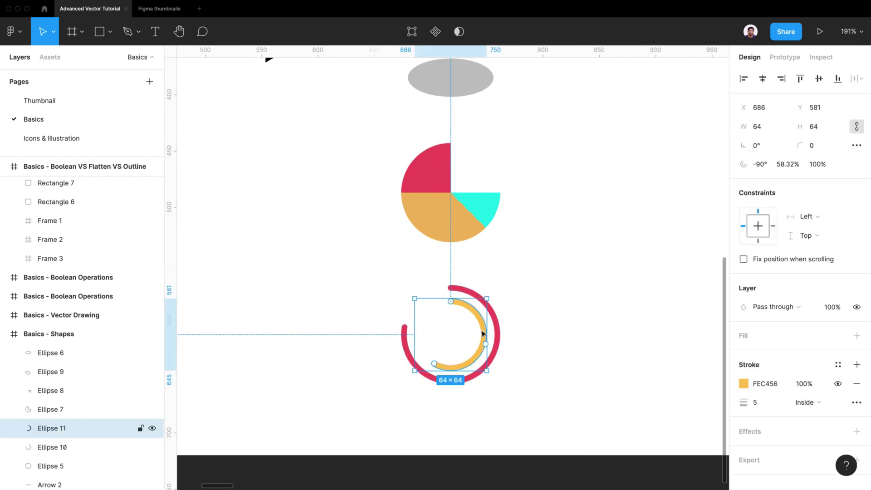
key("super+d")
left_click_drag(487, 370, 470, 348)
left_click_drag(477, 360, 468, 318)
scroll(422, 331, "up", 3)
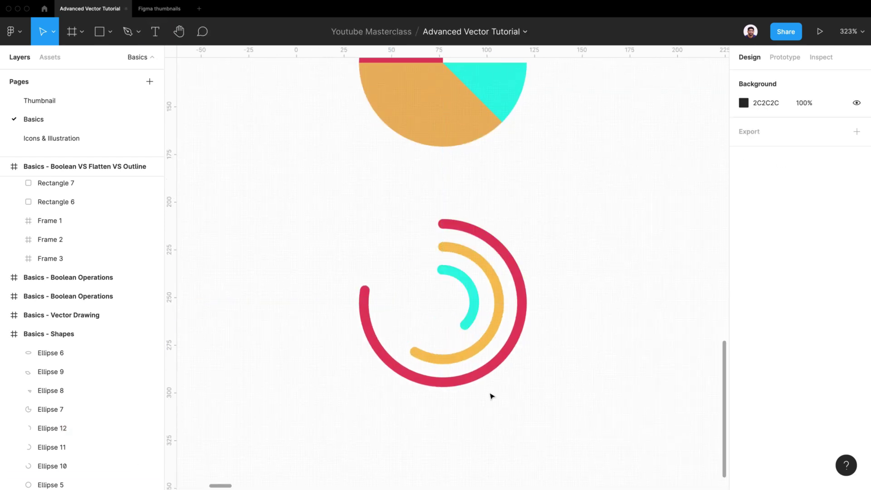
Draw a flat triangle about 99 × 38 with the Polygon tool below the Polygon label
key("shift+2")
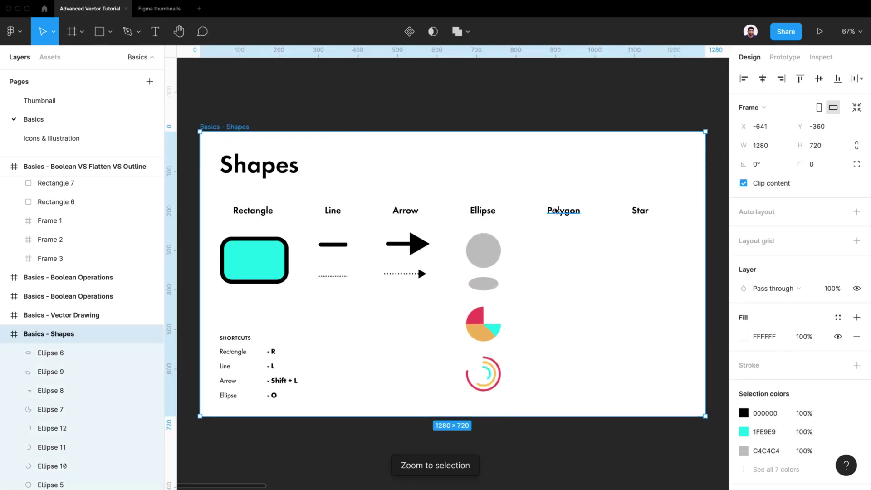
left_click(557, 210)
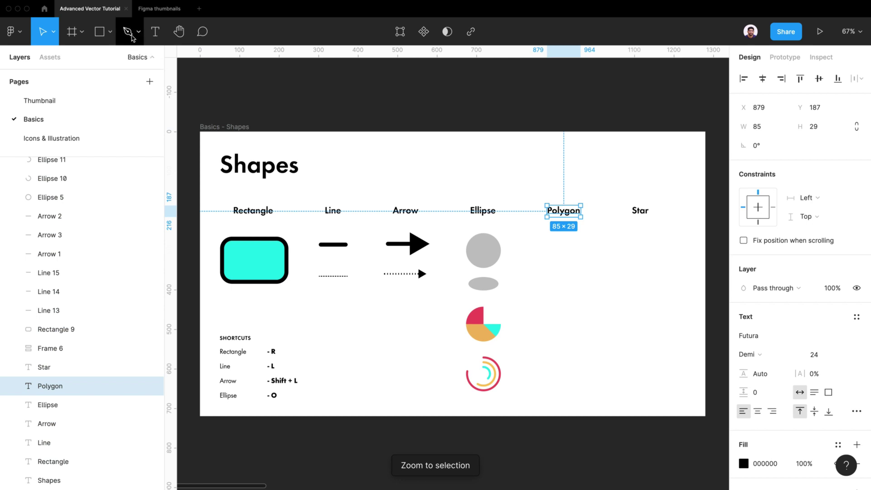
left_click(110, 32)
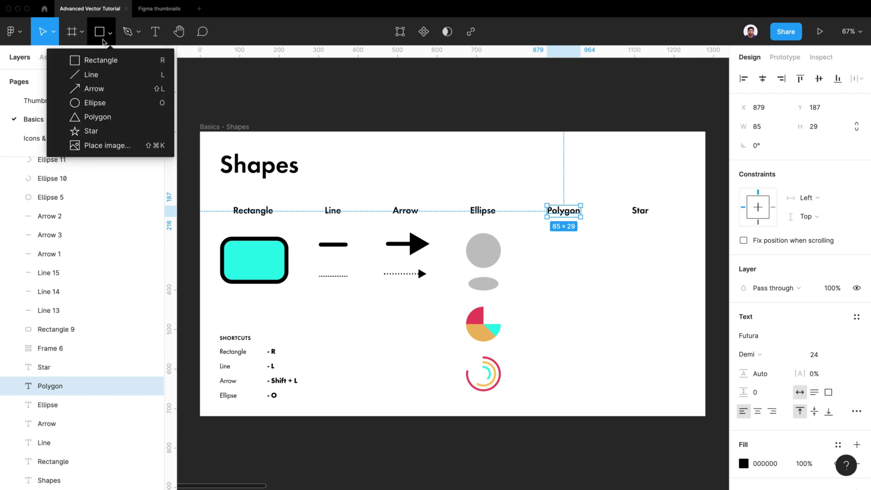
left_click(106, 118)
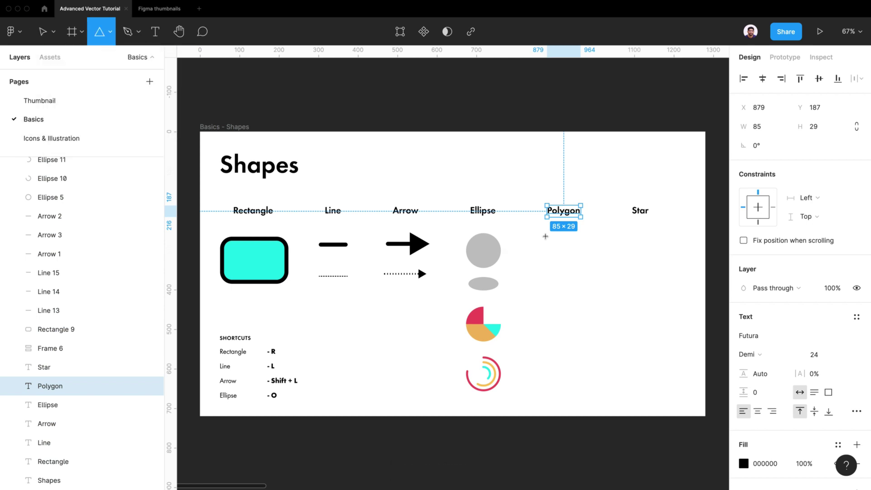
left_click_drag(546, 236, 583, 251)
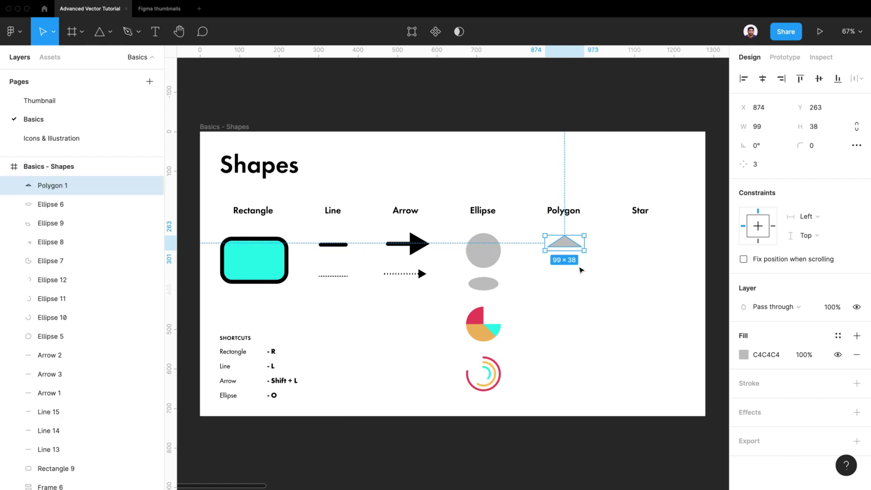
left_click(583, 272)
Draw a second triangle about 122 × 122 with the Polygon tool and centre it below the flat one
scroll(594, 249, "up", 5)
left_click(556, 245)
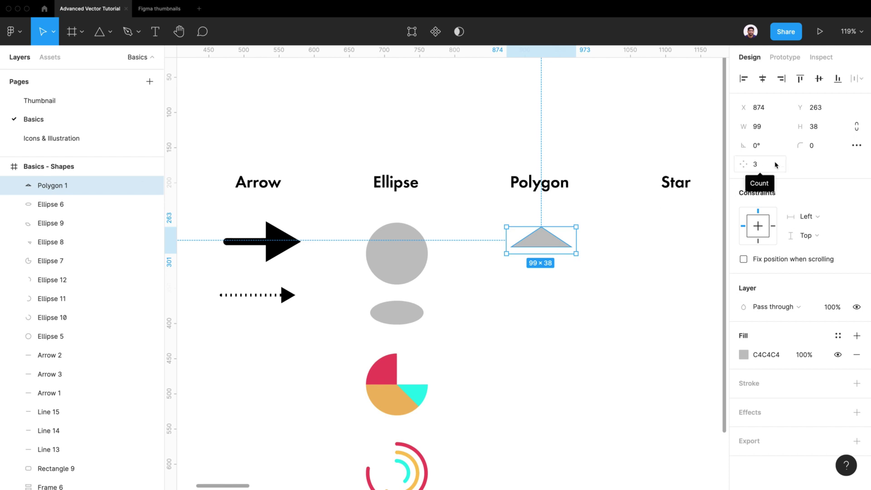
left_click(556, 281)
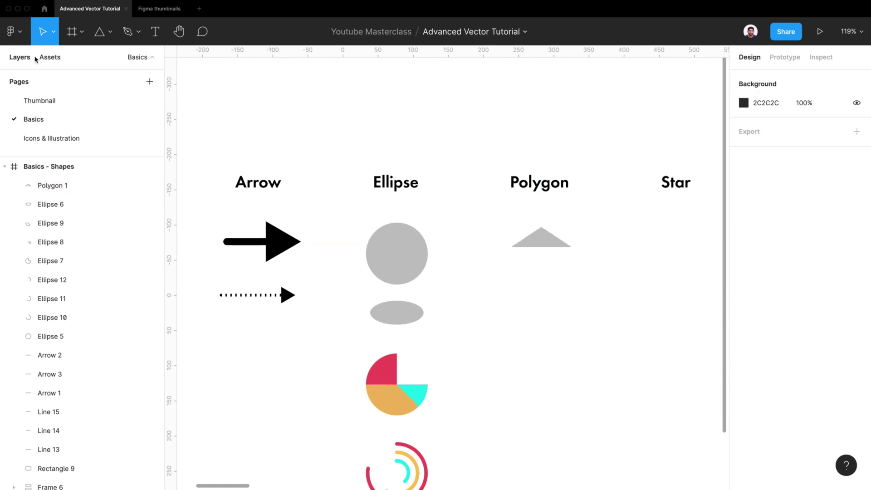
left_click(110, 31)
left_click(98, 115)
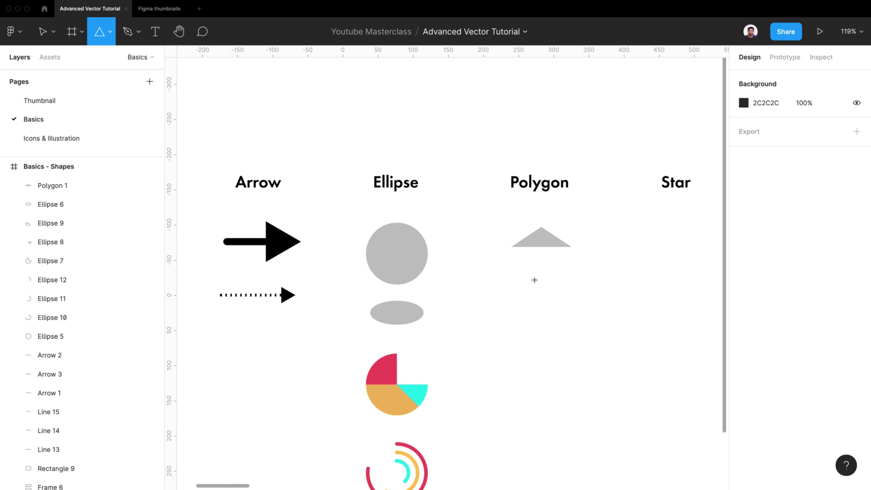
left_click_drag(520, 271, 605, 357)
left_click_drag(561, 313, 539, 312)
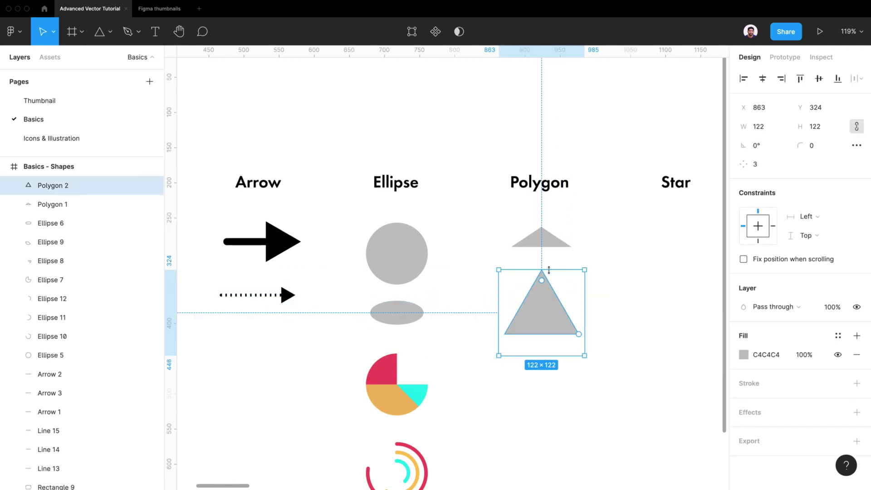
Round the large triangle's corners with a radius of 10
mouse_move(543, 281)
left_mouse_down()
mouse_move(538, 297)
mouse_move(532, 258)
mouse_move(538, 265)
left_mouse_up()
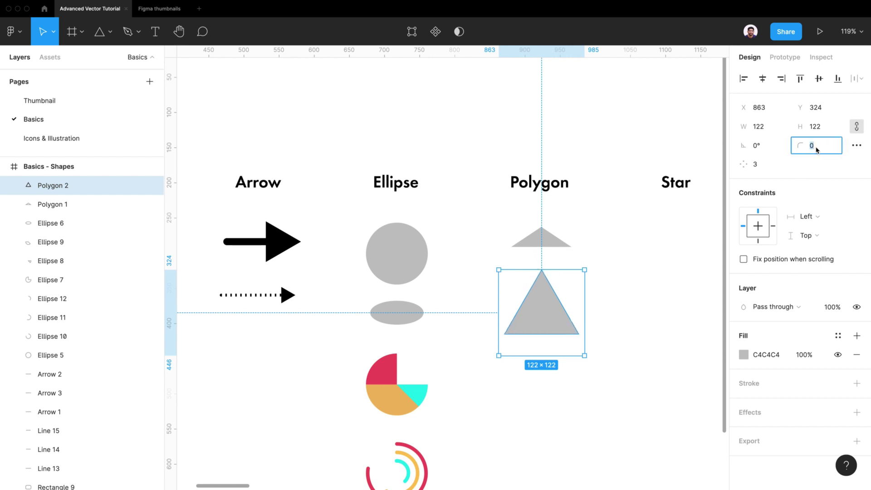
type("10")
key("Return")
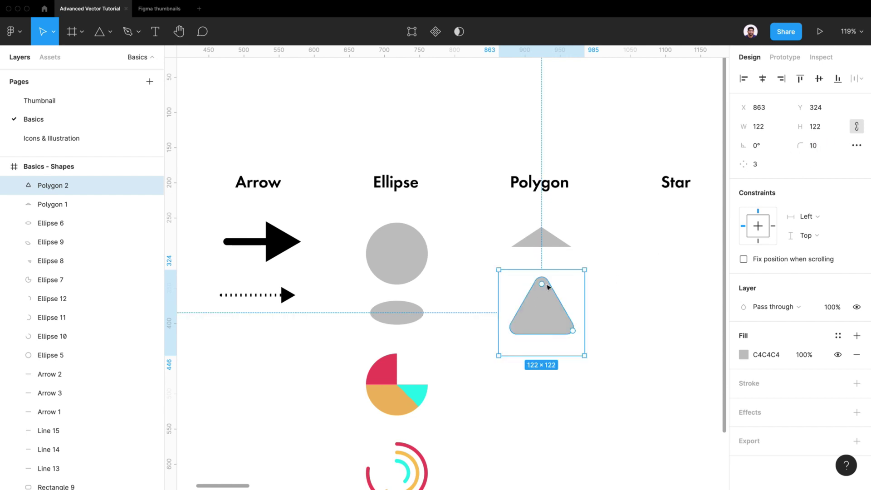
Turn the large triangle into an octagon with a corner radius of 0, and rotate it to about -22.4°
mouse_move(542, 286)
left_mouse_down()
mouse_move(529, 295)
mouse_move(535, 265)
mouse_move(541, 288)
left_mouse_up()
left_click_drag(573, 334, 541, 234)
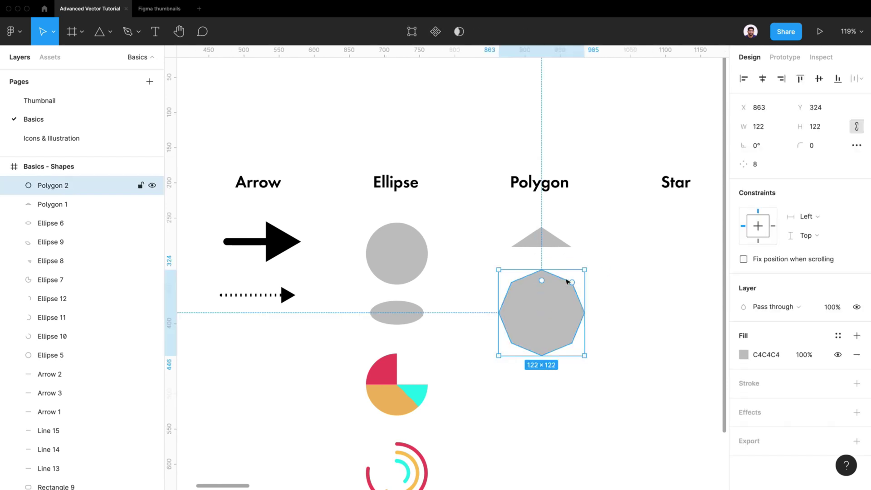
left_click_drag(586, 263, 602, 287)
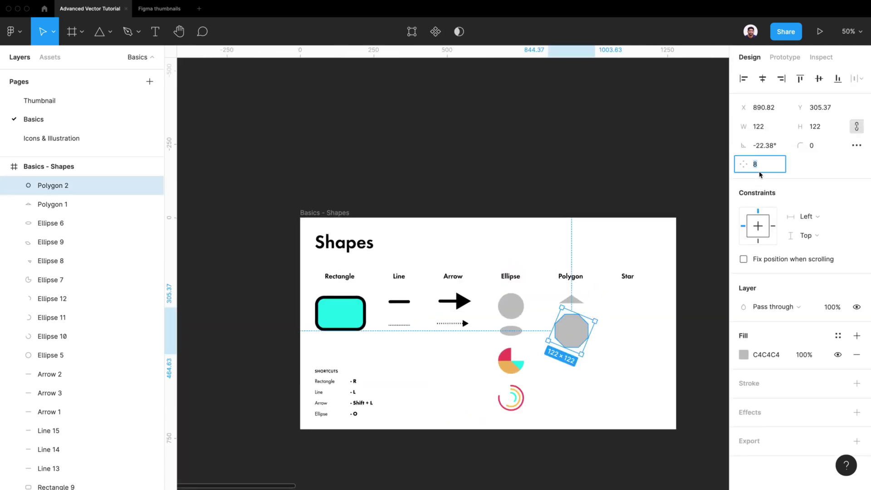
Set the large polygon's number of sides to 60
type("60")
key("Return")
scroll(584, 340, "up", 10)
Turn the large polygon into a pentagon with 5 sides and rotate it to 0°
left_click(773, 163)
type("5")
key("Return")
left_click_drag(639, 238, 603, 213)
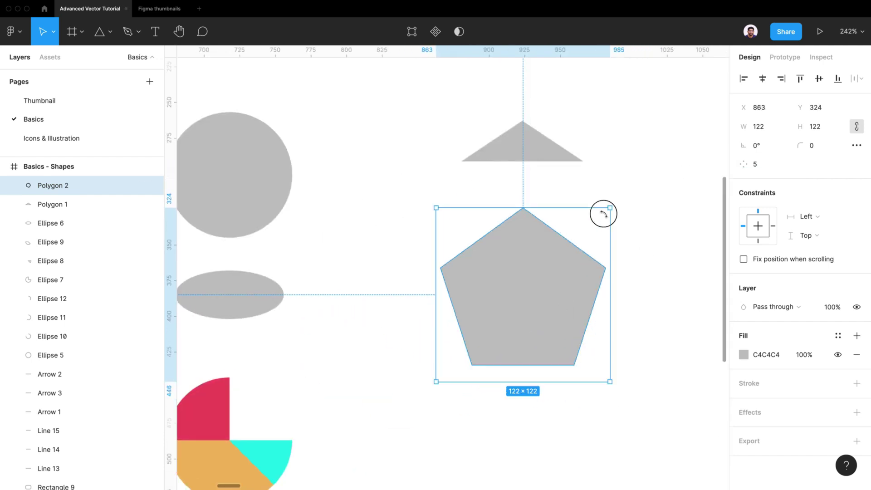
scroll(530, 287, "down", 6)
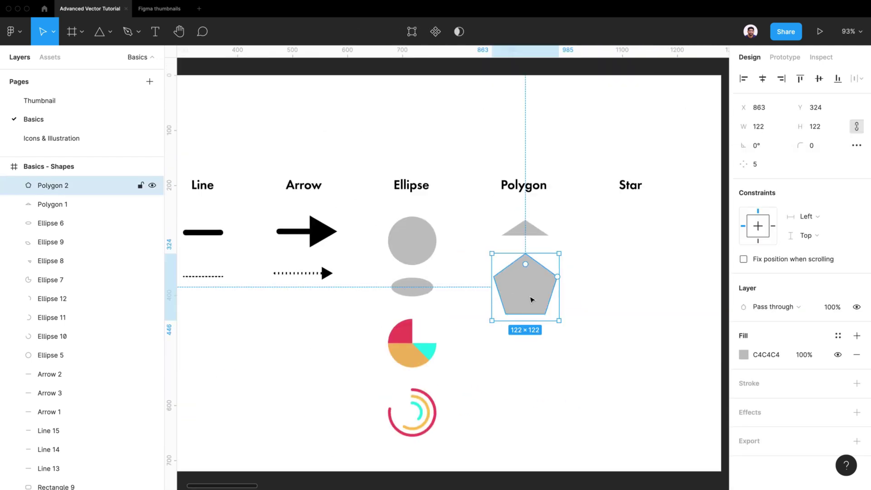
left_click(577, 285)
Draw a five-pointed star about 104 × 104 with the Star tool, centred below the Star label
scroll(583, 284, "right", 3)
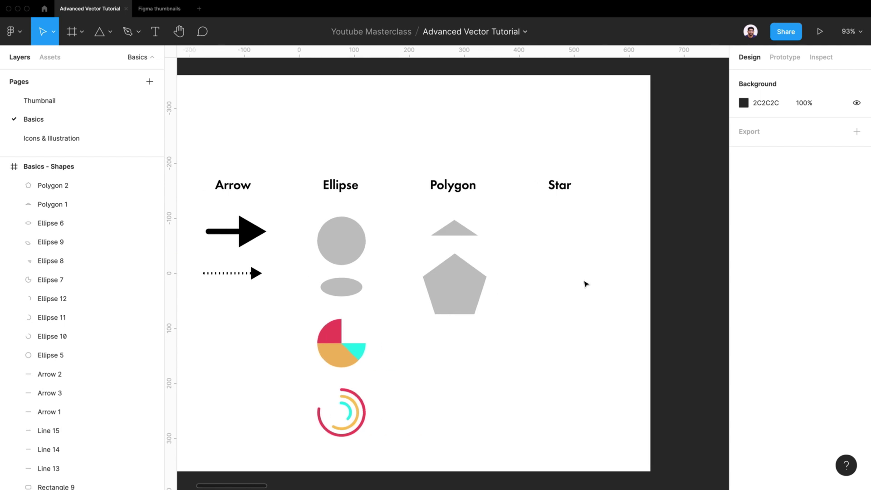
left_click(111, 32)
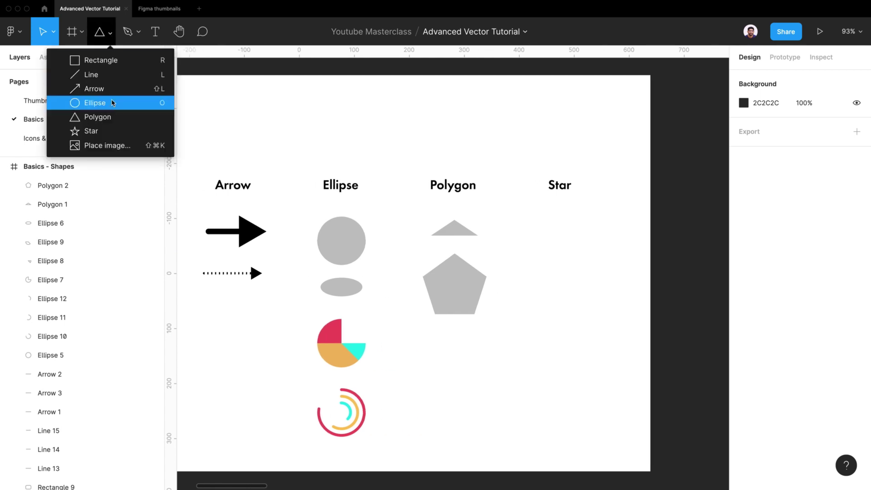
left_click(111, 130)
left_click_drag(557, 212, 563, 241)
left_click(602, 265)
Round the star's corners with a radius of 10
scroll(564, 225, "up", 5)
left_click(565, 226)
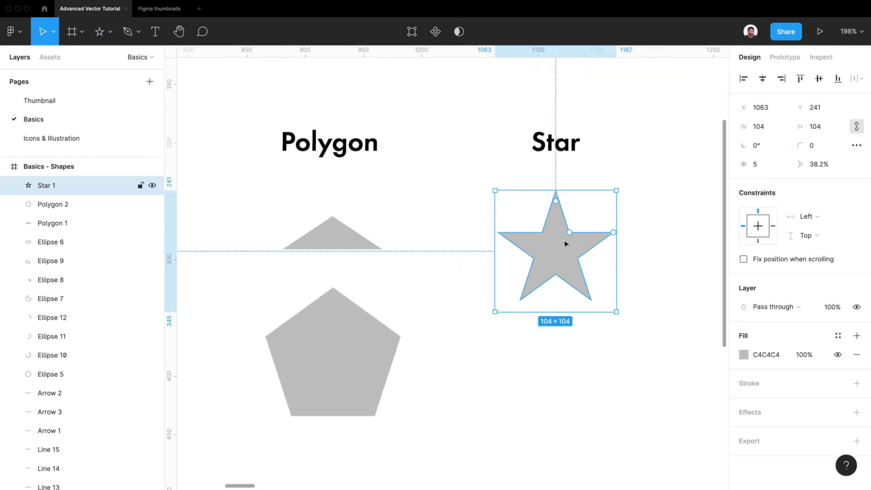
scroll(576, 227, "up", 5)
mouse_move(546, 196)
left_mouse_down()
mouse_move(548, 217)
mouse_move(545, 208)
left_mouse_up()
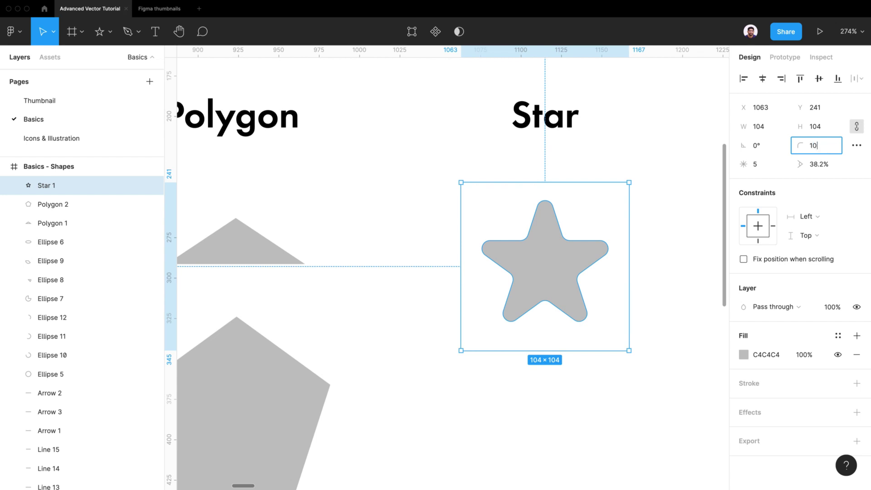
type("10")
key("Return")
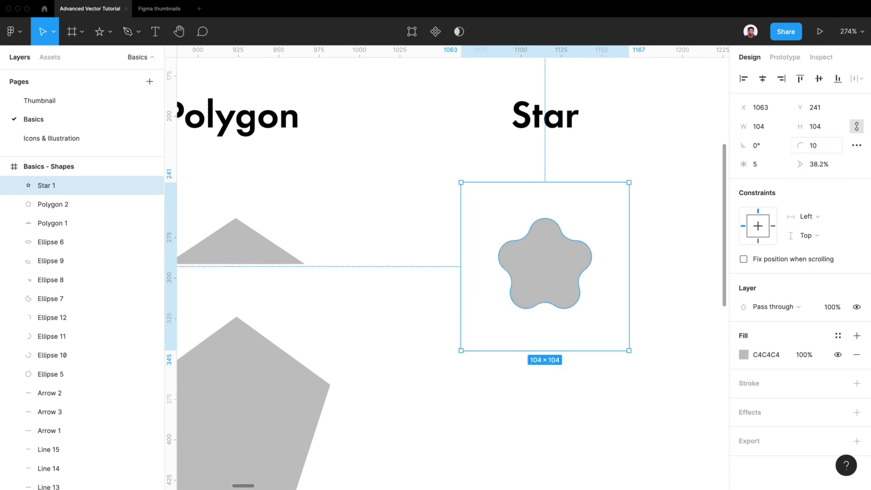
Set the star's corner radius to 4
type("4")
key("Return")
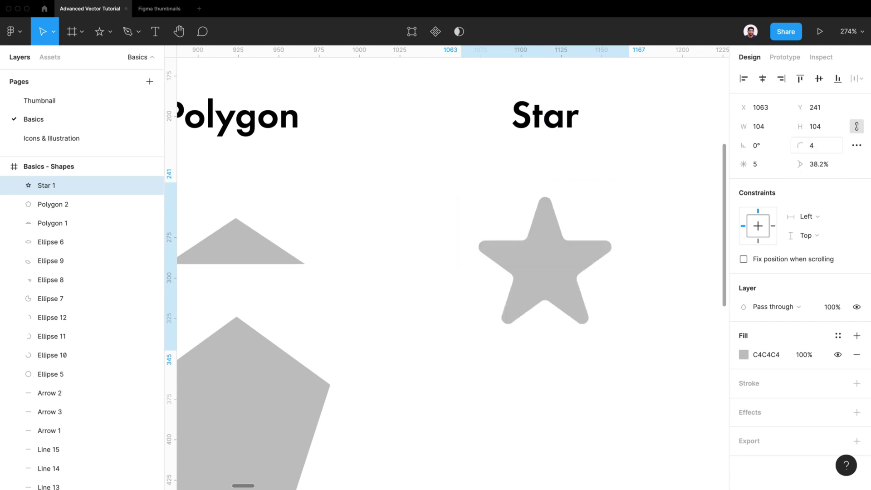
left_click(607, 305)
Duplicate the star and place the copy directly below the original at Y 360
scroll(607, 305, "down", 5)
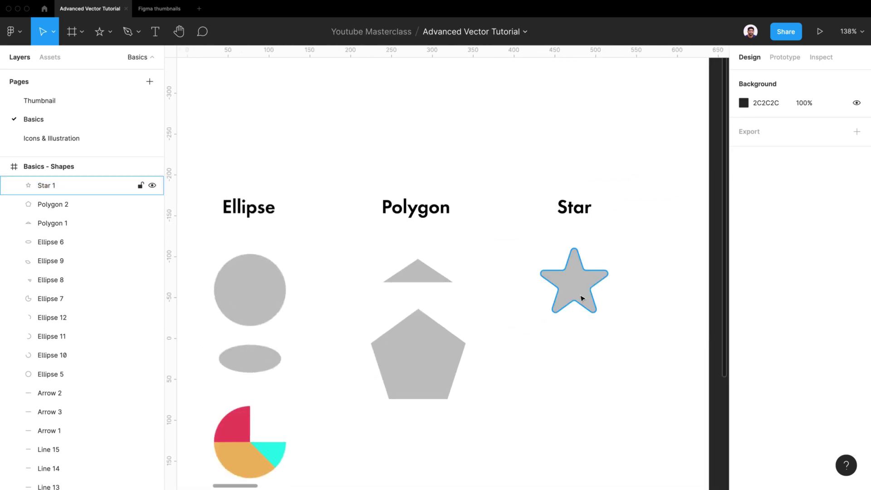
left_click(579, 292)
key("super+d")
left_click_drag(579, 293, 578, 385)
scroll(599, 355, "down", 3)
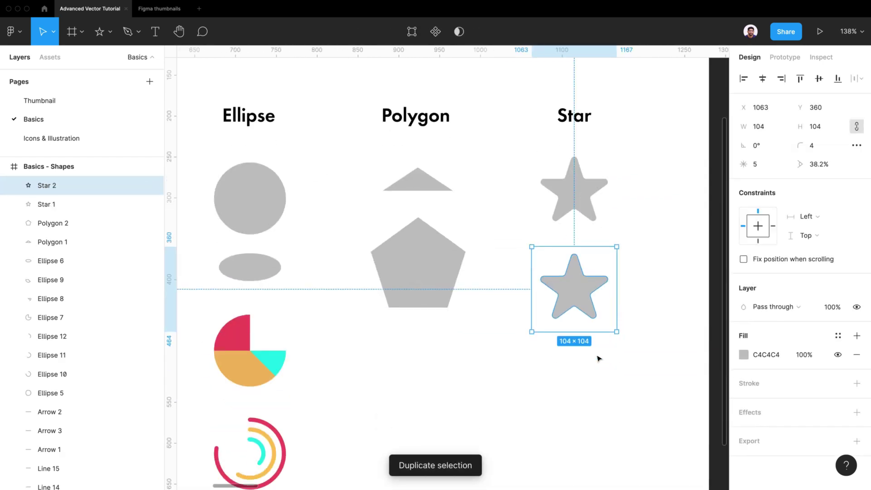
Lower the copied star's inner ratio to about 22% and raise its number of points to 7
scroll(601, 265, "up", 5)
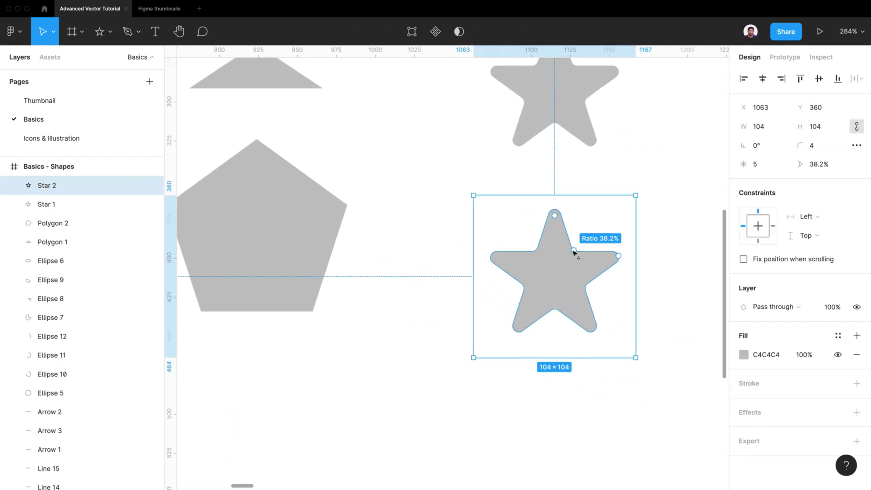
left_click_drag(575, 252, 550, 260)
left_click(673, 257)
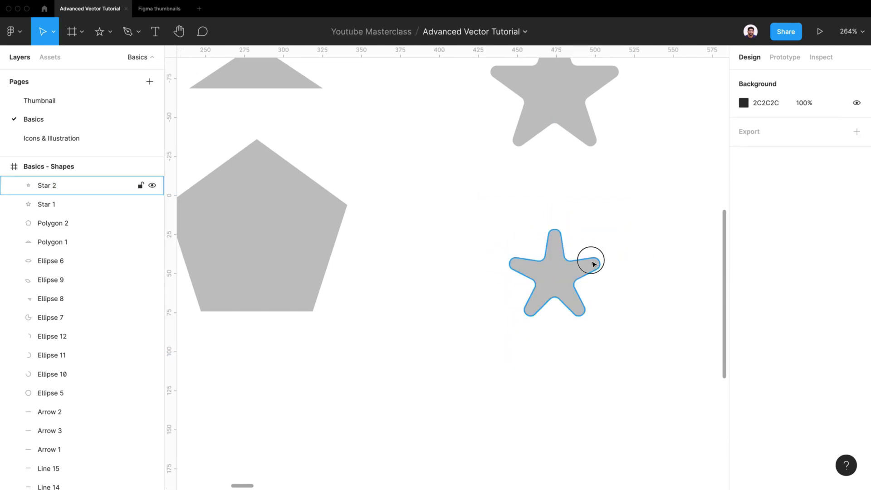
left_click(590, 260)
left_click_drag(604, 271, 606, 237)
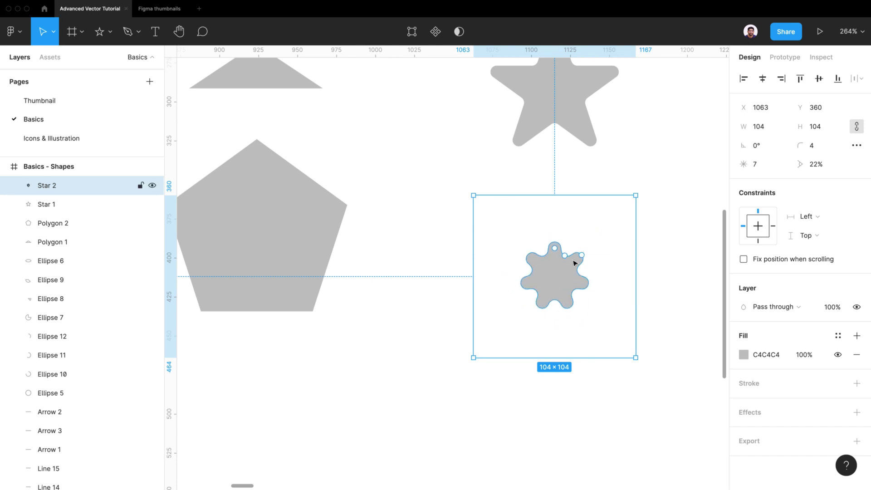
Remove the lower star's corner rounding, and set its ratio to about 28% with 5 points
left_click_drag(555, 249, 557, 187)
mouse_move(567, 262)
left_mouse_down()
mouse_move(563, 251)
mouse_move(581, 224)
mouse_move(562, 257)
left_mouse_up()
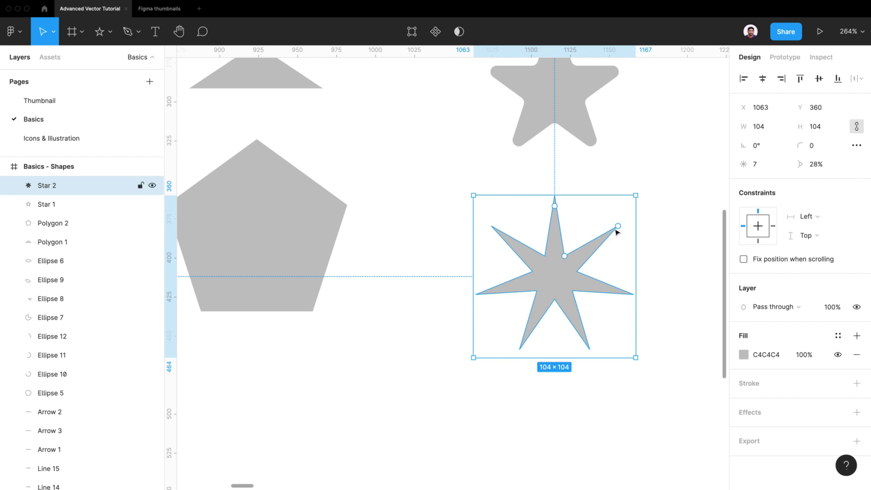
left_click_drag(622, 232, 616, 268)
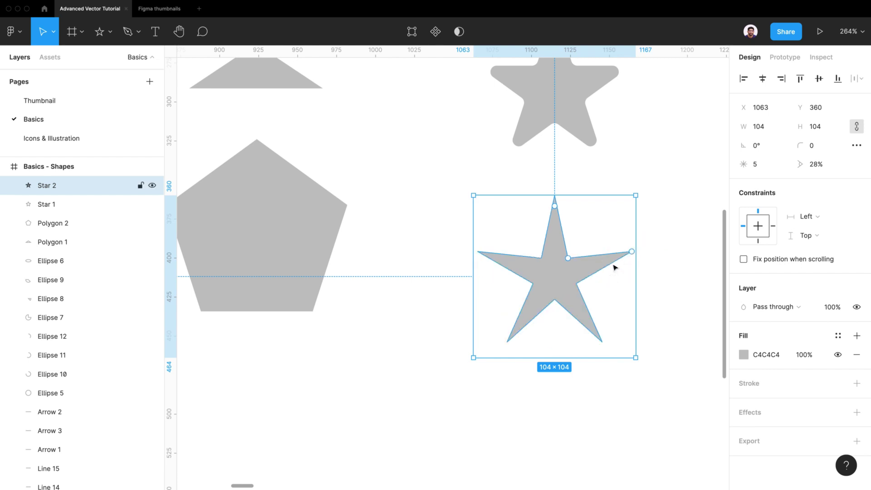
Give the lower star 10 points and a ratio of 50%
left_click(762, 170)
type("10")
key("Return")
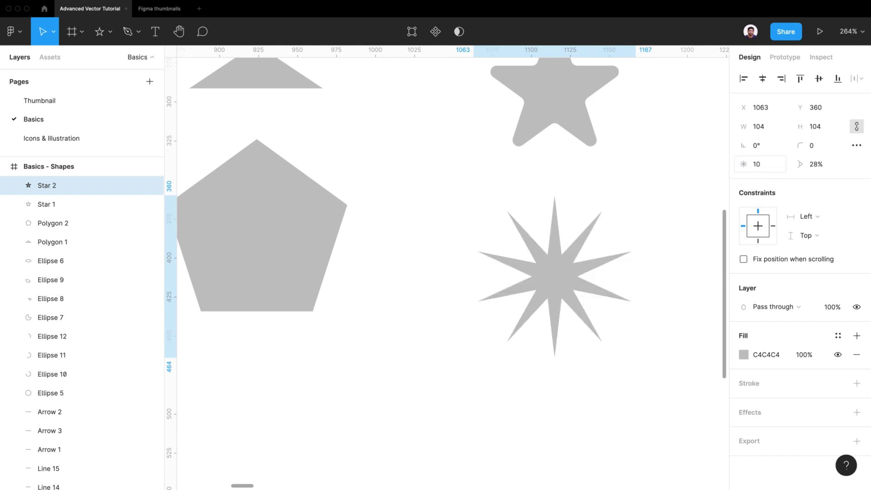
left_click(815, 164)
key("Return")
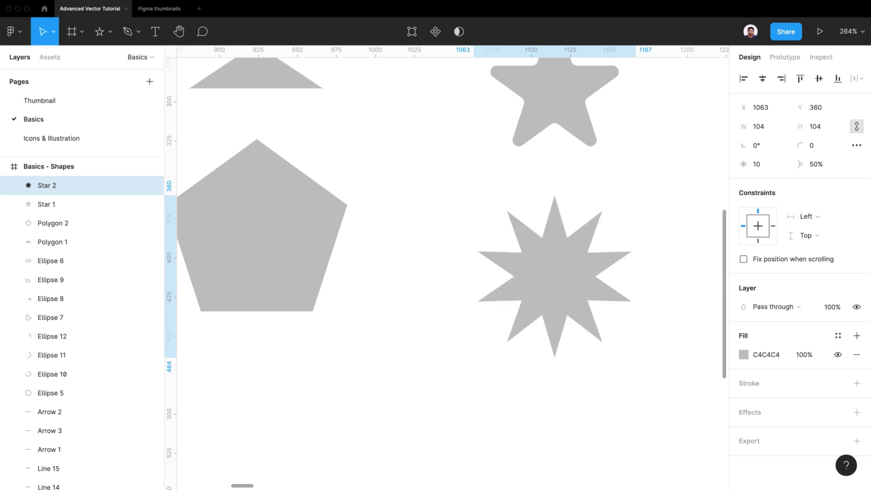
left_click(667, 226)
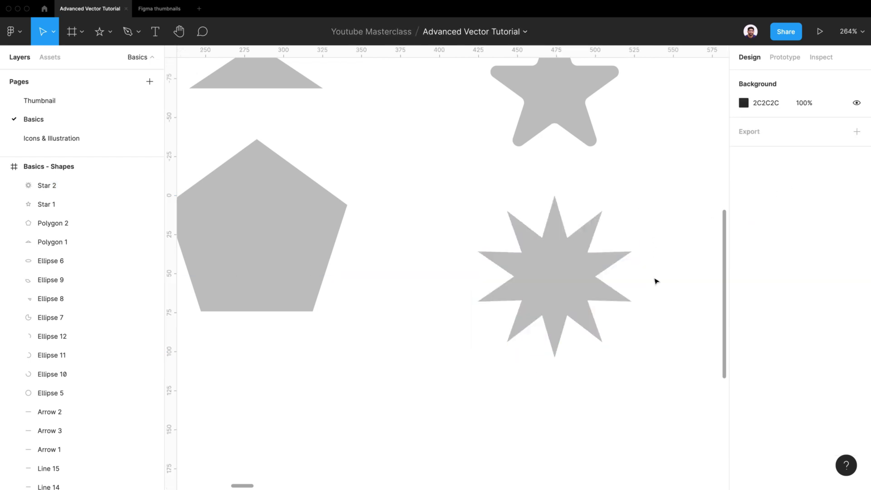
Draw an open zigzag path of five points with the Pen tool below the Pen label on the Vector Drawing frame
key("shift+1")
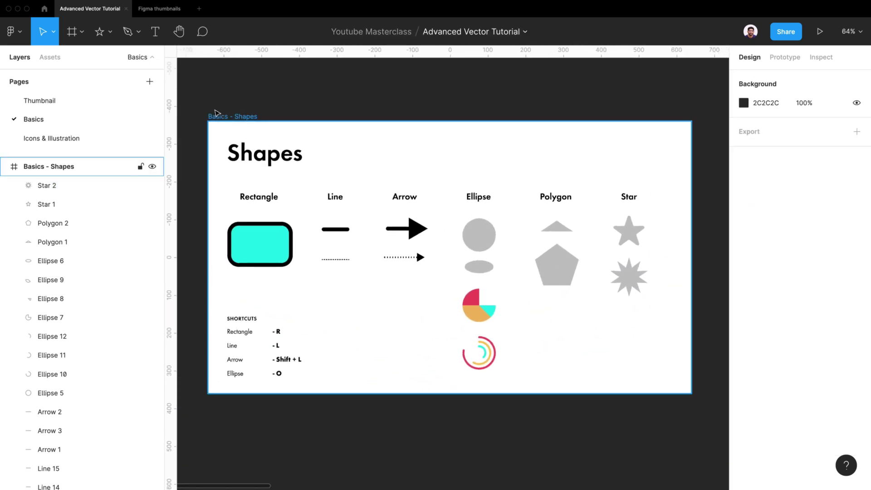
left_click(217, 112)
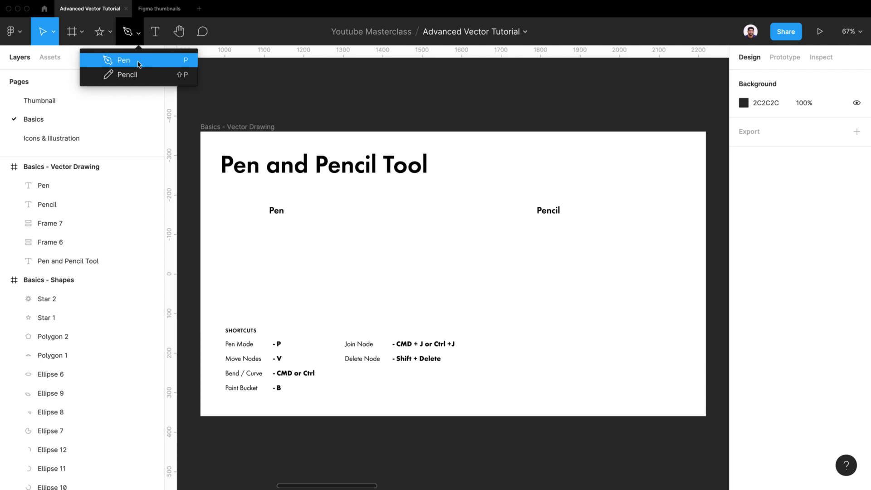
left_click(122, 58)
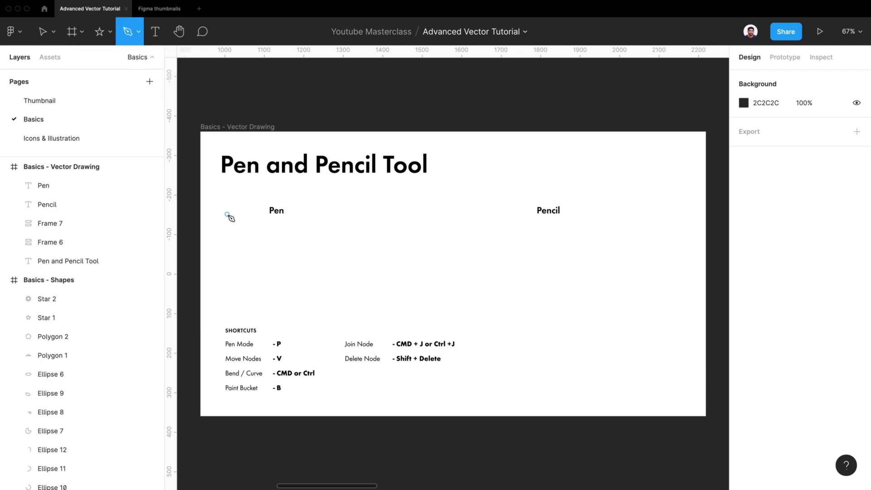
left_click(233, 239)
left_click(251, 225)
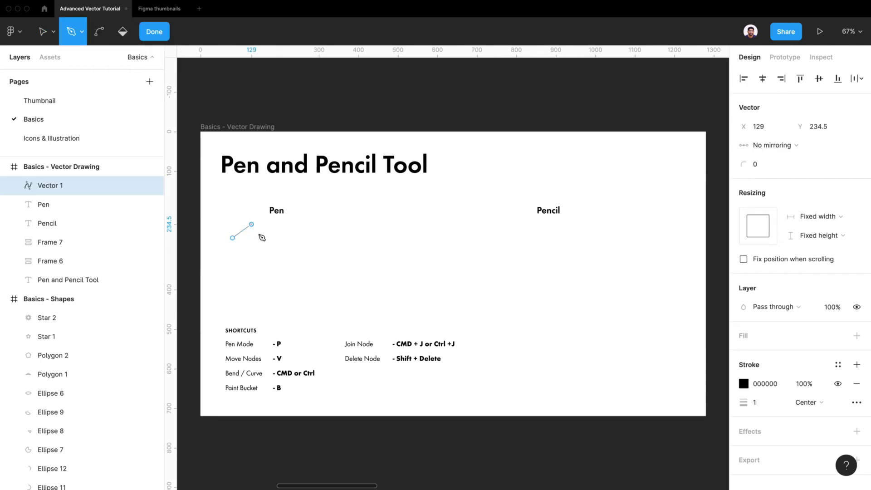
left_click(271, 247)
left_click(293, 229)
left_click(311, 246)
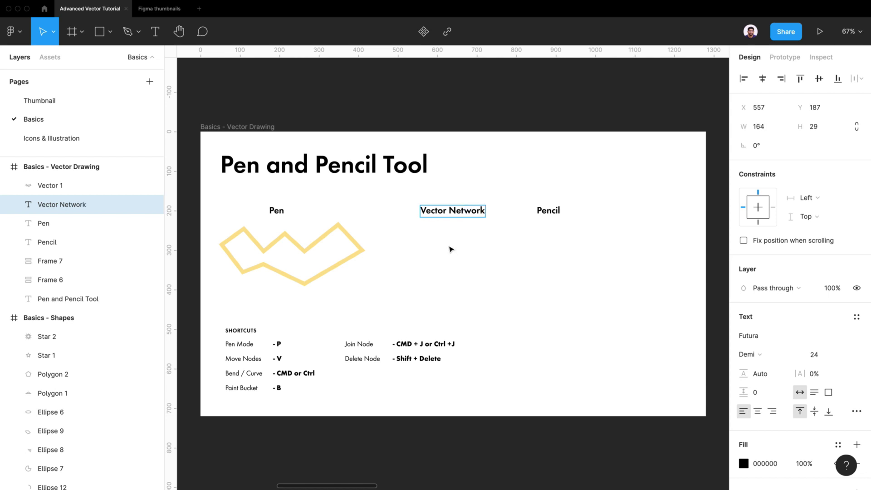
left_click(449, 250)
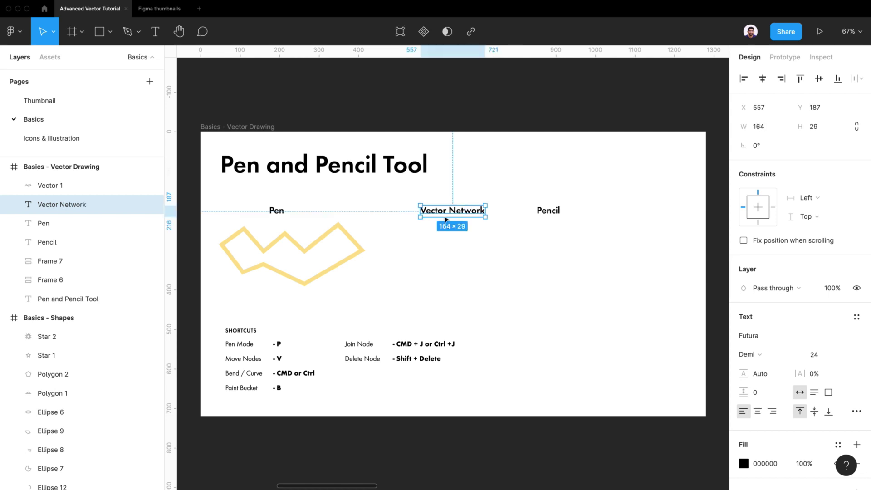
left_click_drag(442, 213, 442, 211)
left_click(433, 247)
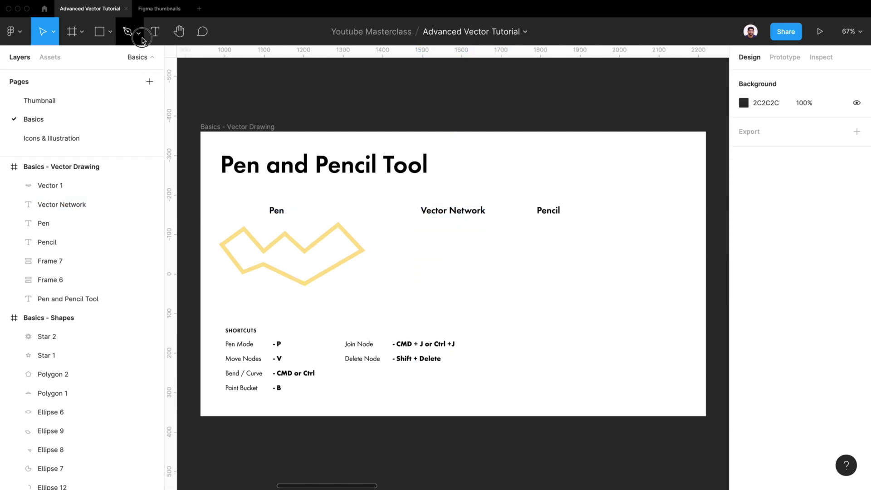
Draw a closed triangle with the Pen tool below the Vector Network label and keep it in vector edit mode
left_click(139, 37)
left_click(139, 59)
left_click(454, 264)
left_click(454, 236)
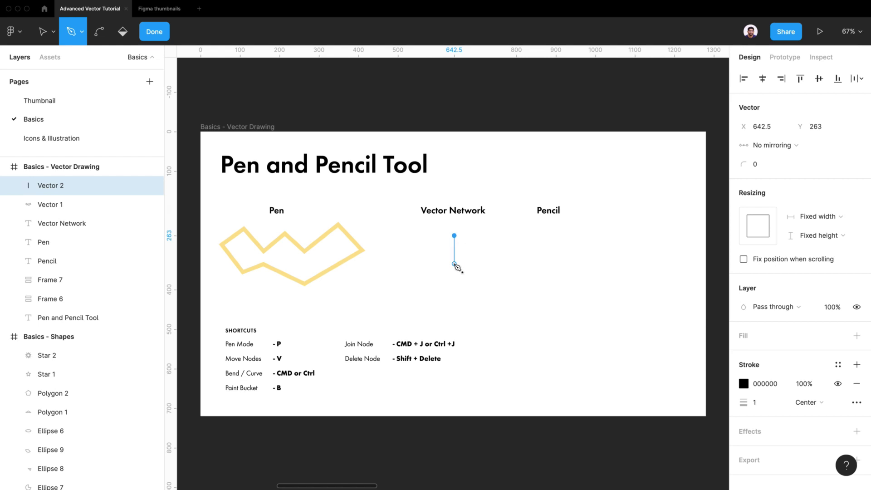
left_click(486, 254)
left_click(454, 264)
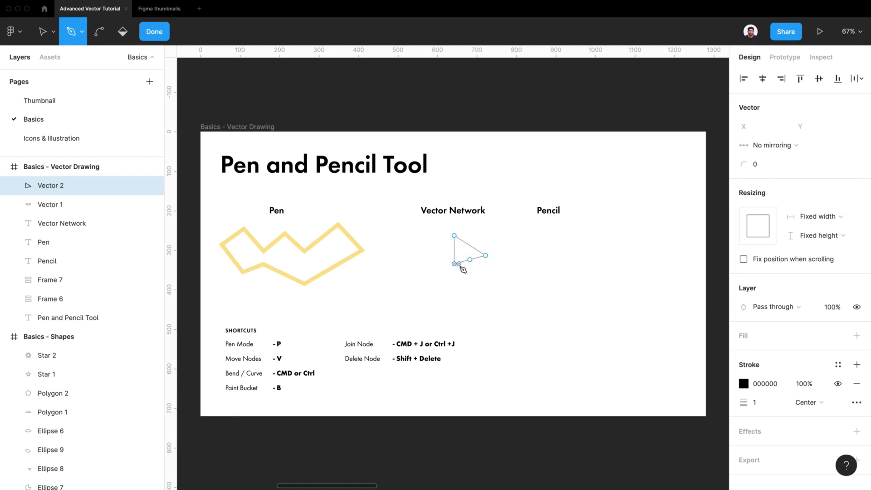
key("Escape")
left_click(462, 261)
key("Return")
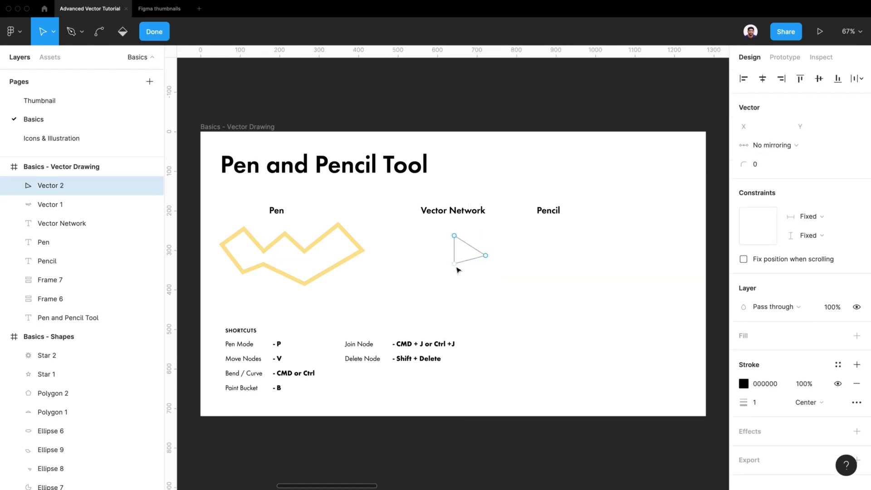
Branch three straight segments downward from the triangle's lower-left node to form a vector network
key("p")
left_click(435, 292)
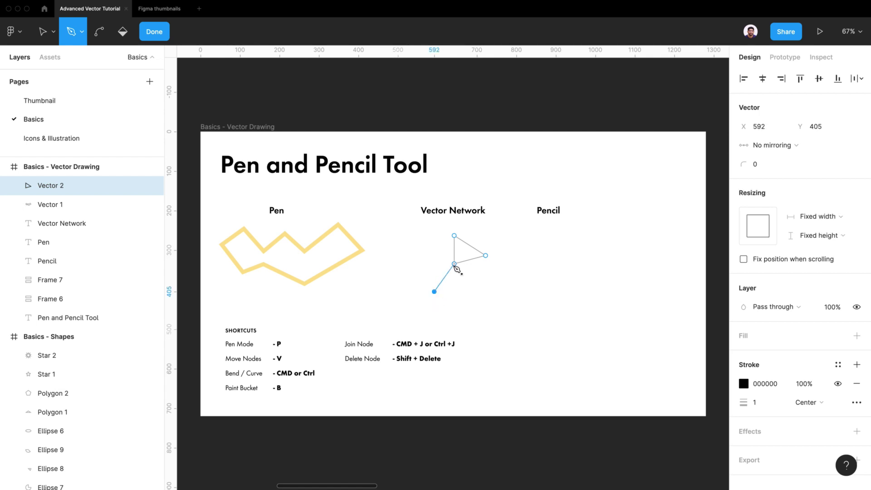
left_click(454, 264)
left_click(470, 292)
left_click(456, 265)
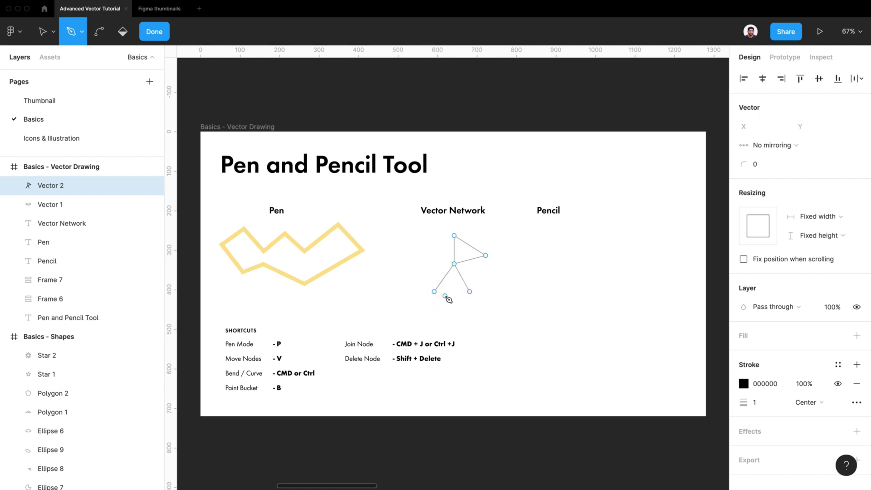
left_click(451, 292)
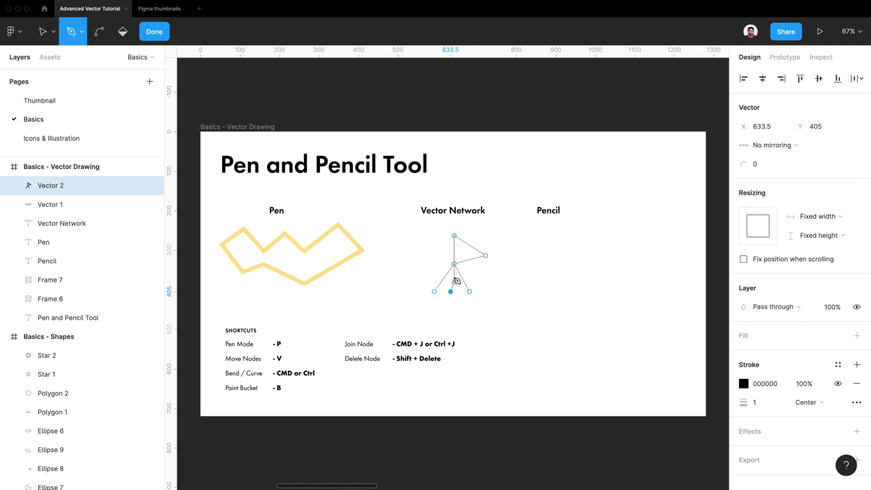
left_click(455, 265)
Add a short lower-right branch and an upper-left point from the shared node, link that point to the leftmost leg's end, and finish editing
left_click(455, 265)
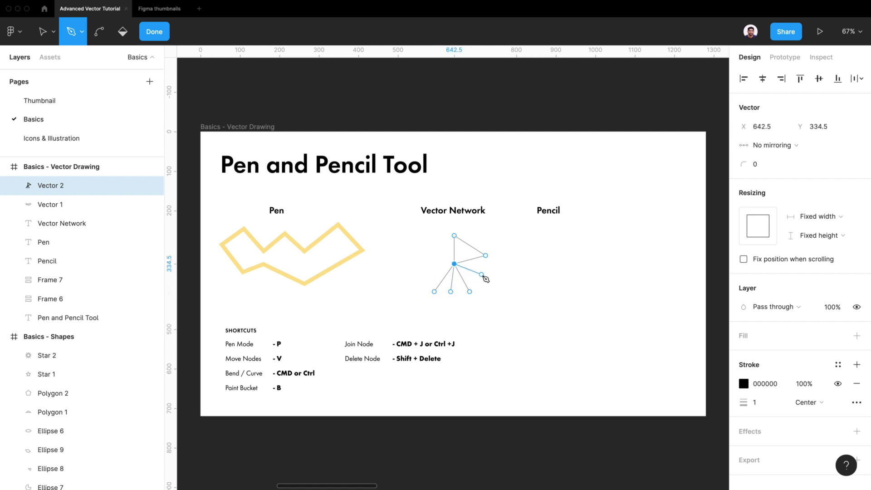
left_click(482, 275)
left_click(454, 264)
left_click(423, 235)
left_click(435, 292)
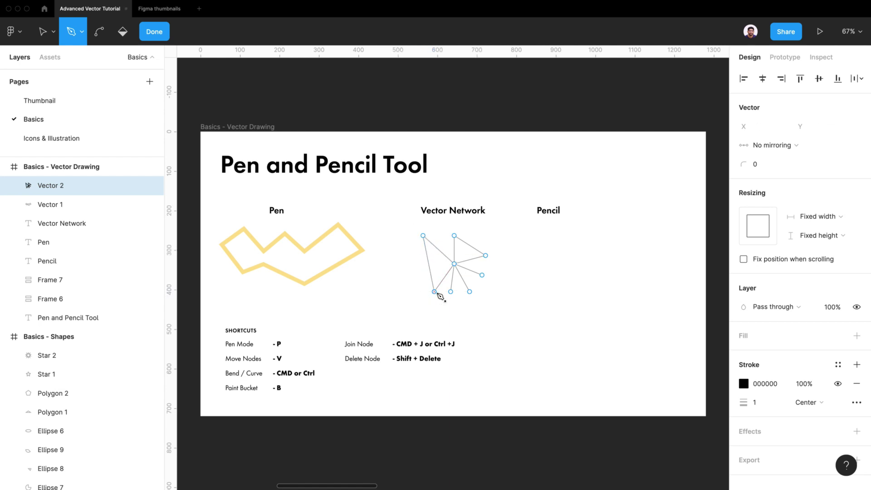
left_click(154, 32)
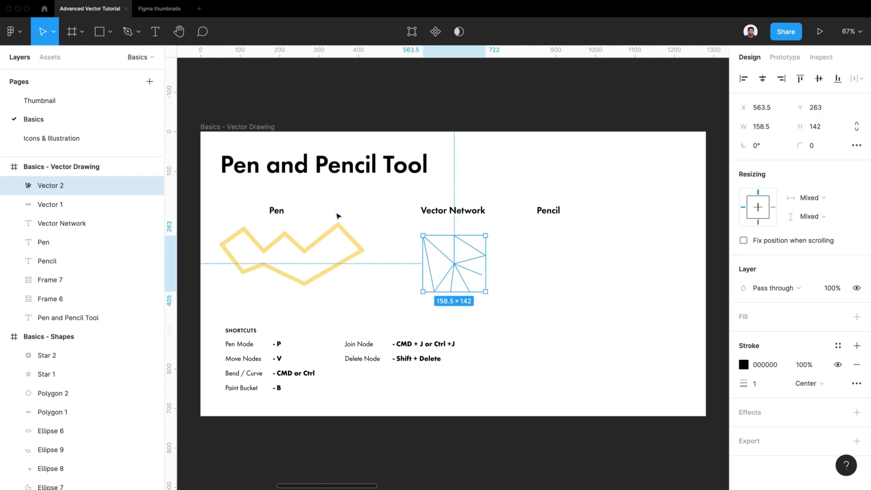
left_click(414, 278)
left_click(470, 275)
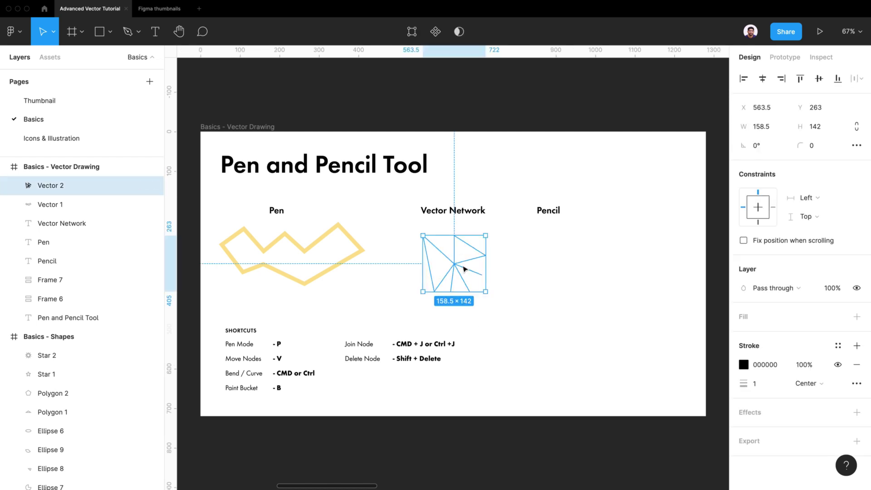
Reopen the vector network for editing and move its shared node to X 633.5, Y 330
scroll(460, 266, "up", 5)
double_click(450, 267)
mouse_move(448, 266)
left_mouse_down()
mouse_move(430, 243)
mouse_move(462, 251)
mouse_move(457, 269)
mouse_move(428, 260)
mouse_move(451, 268)
mouse_move(438, 260)
left_mouse_up()
Set the vector network's stroke weight to 5, finish editing and deselect it
left_click(774, 406)
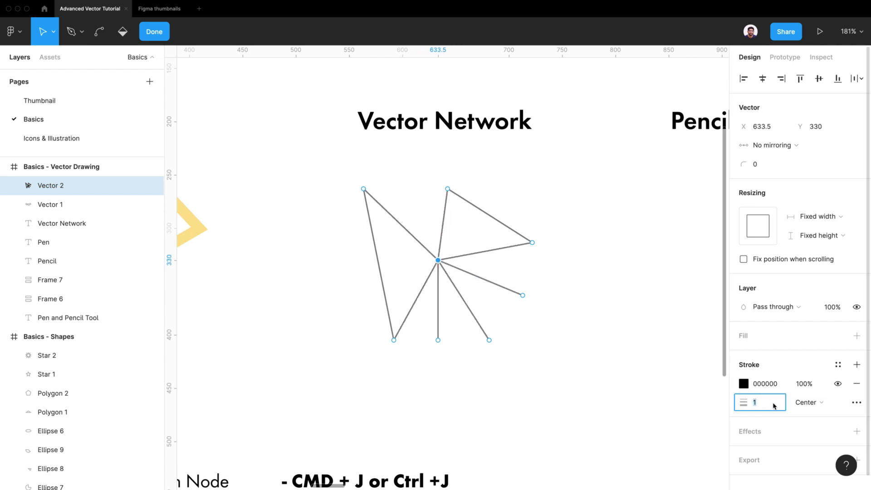
key("Return")
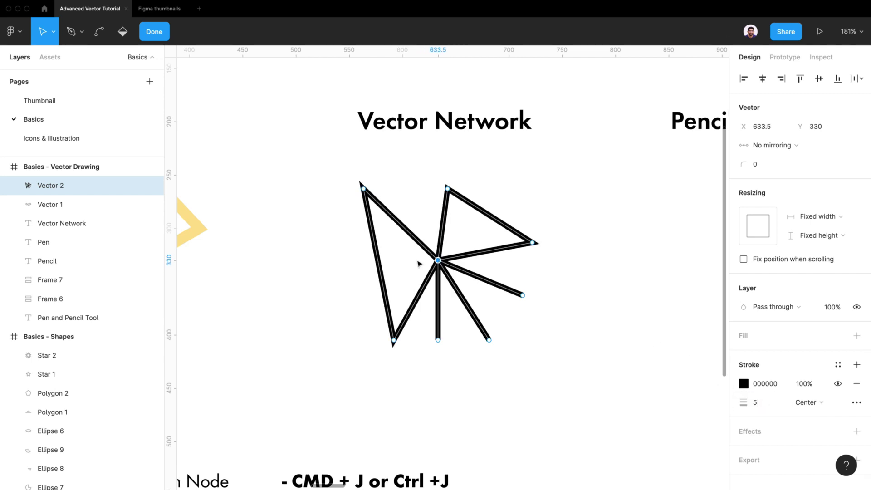
mouse_move(438, 260)
left_mouse_down()
mouse_move(403, 258)
mouse_move(450, 242)
mouse_move(438, 260)
left_mouse_up()
left_click(453, 245)
scroll(449, 282, "down", 10)
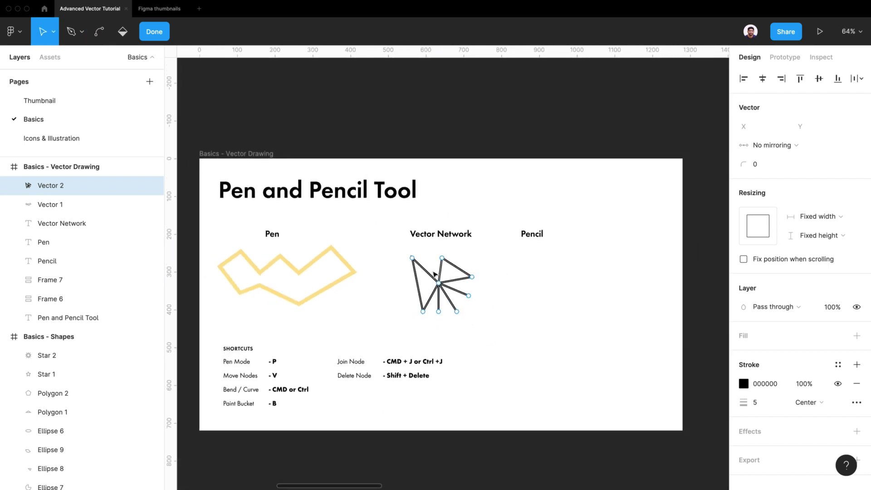
left_click(153, 32)
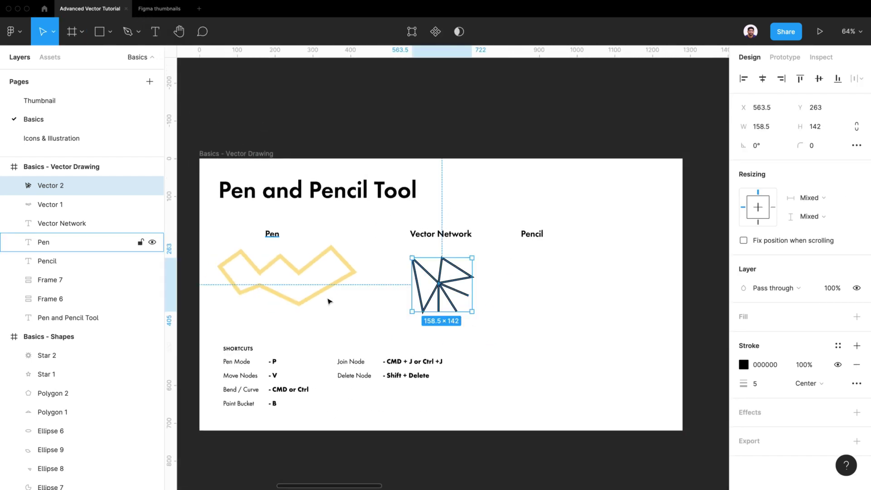
left_click(373, 326)
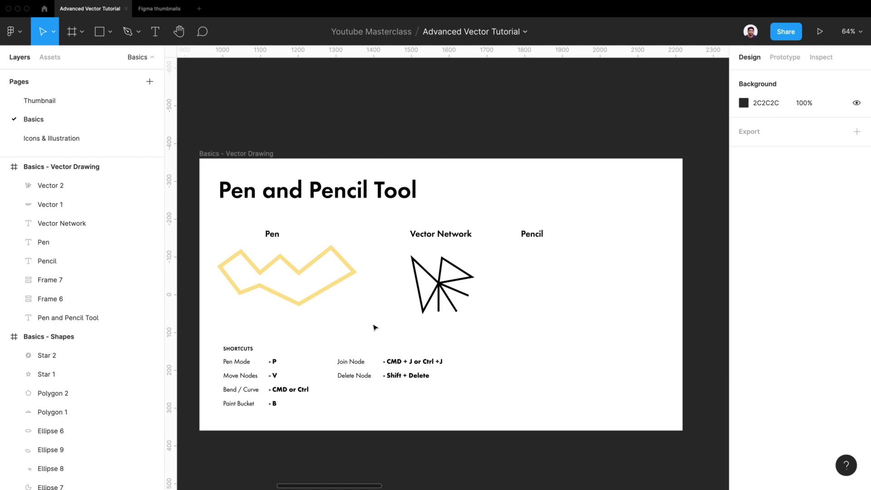
left_click(255, 352)
left_click(258, 367)
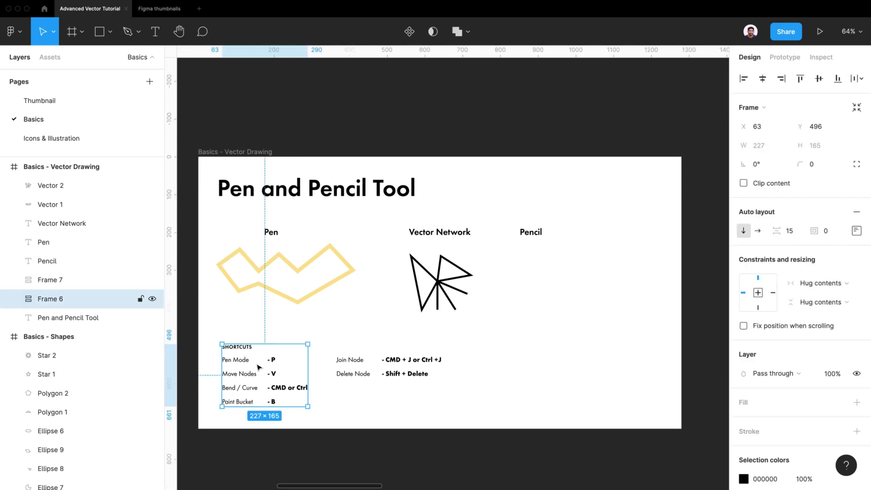
left_click(342, 339)
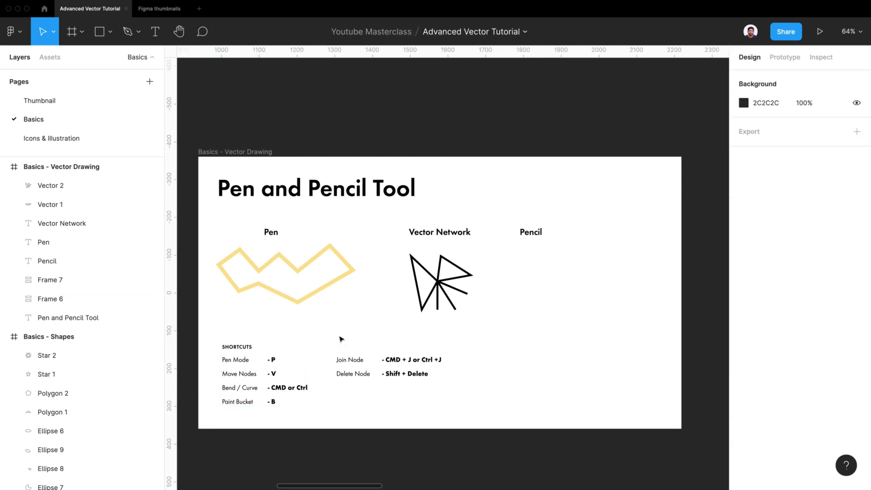
Edit the yellow path below the Pen label and move its inner lower node to X 213.5, Y 338.5
double_click(274, 294)
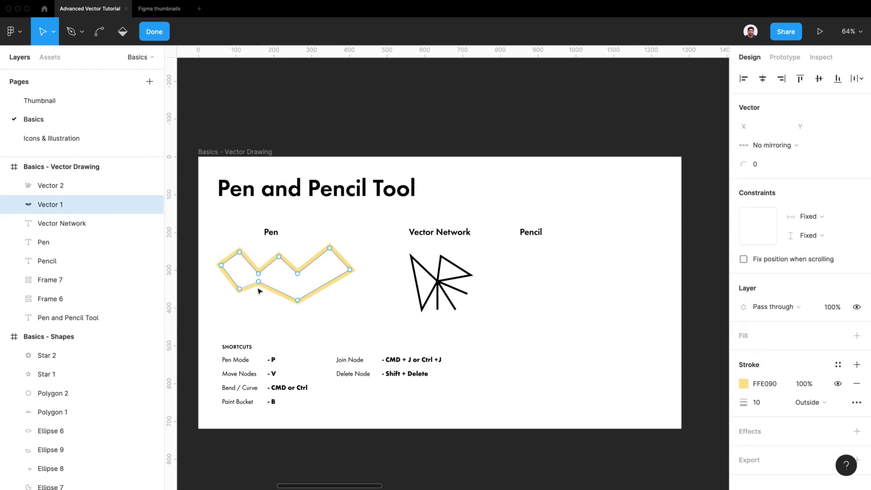
scroll(260, 291, "up", 5)
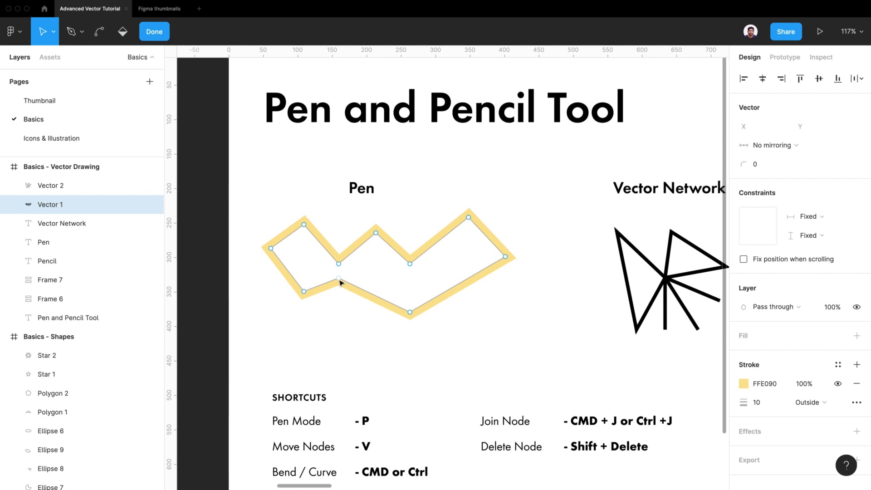
scroll(340, 282, "down", 3)
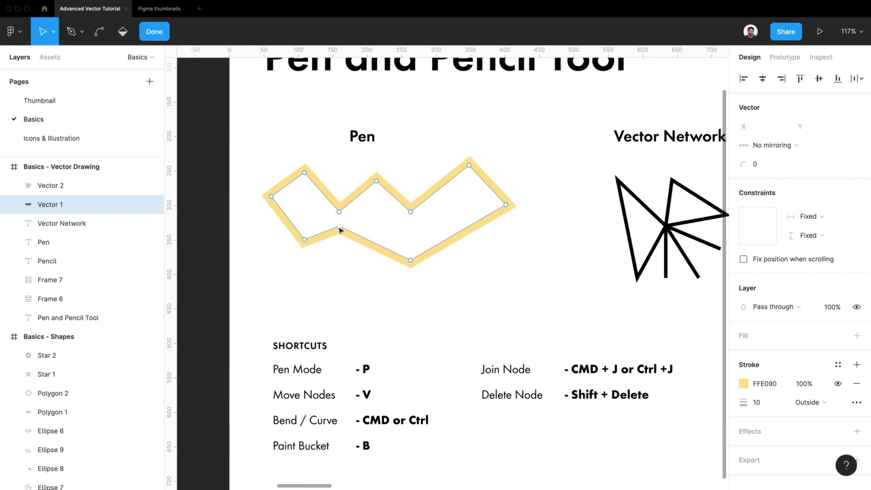
left_click_drag(339, 228, 377, 236)
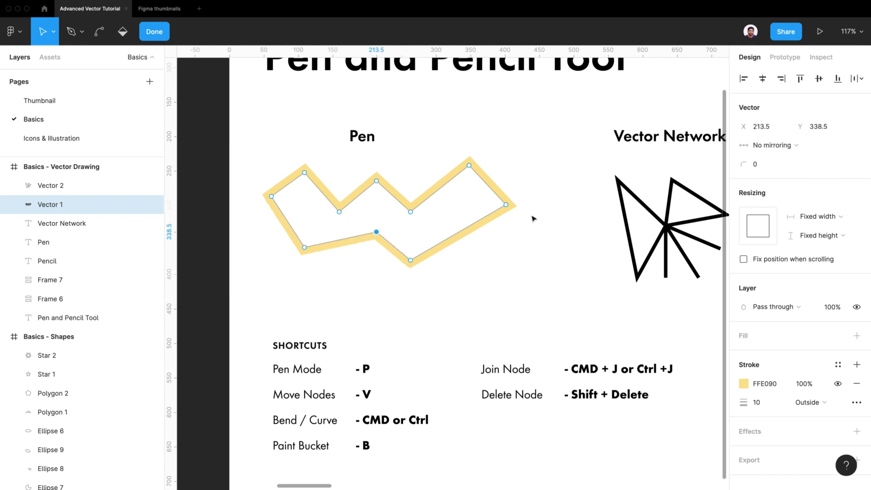
key("Escape")
Rotate the yellow path clockwise so it stands upright, and scale it down beneath the Pen label
left_click_drag(509, 166, 328, 253)
double_click(326, 195)
left_click(332, 252)
left_click_drag(362, 307, 369, 301)
double_click(430, 269)
left_click(472, 271)
scroll(419, 279, "down", 4)
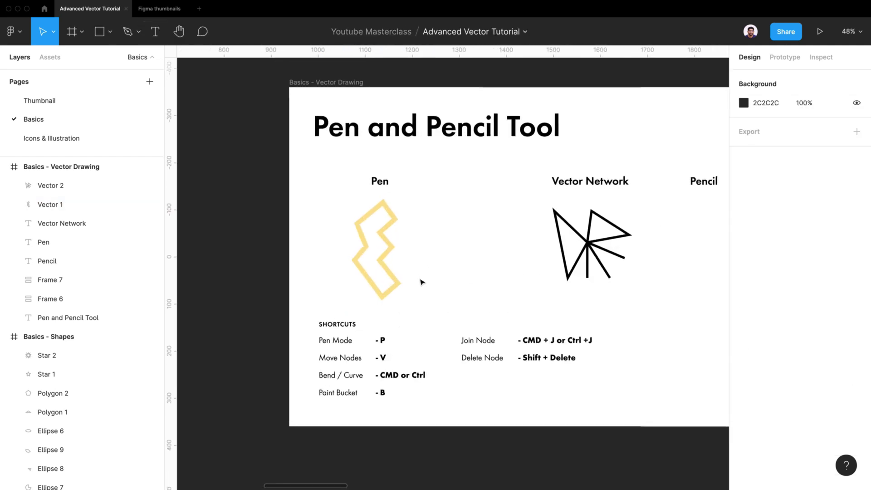
Round the waist node on the yellow path's left side and its top, three right-hand and bottom nodes with the Bend tool
left_click(334, 382)
double_click(373, 282)
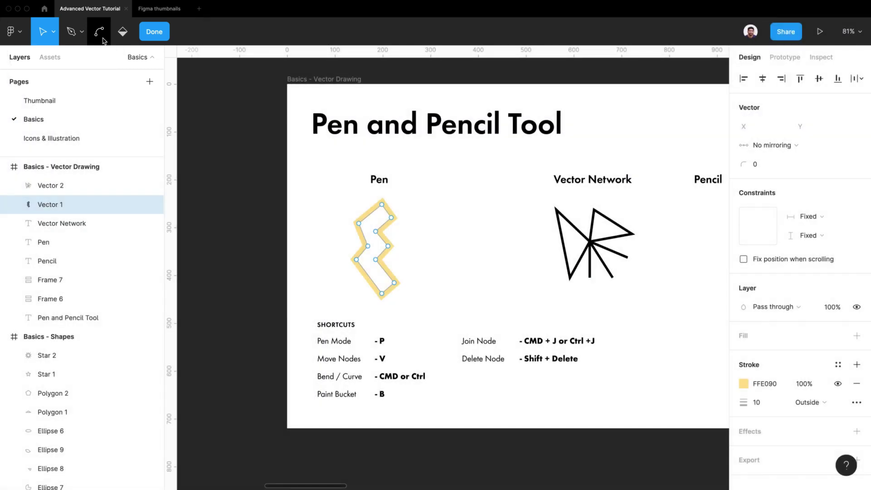
left_click(99, 31)
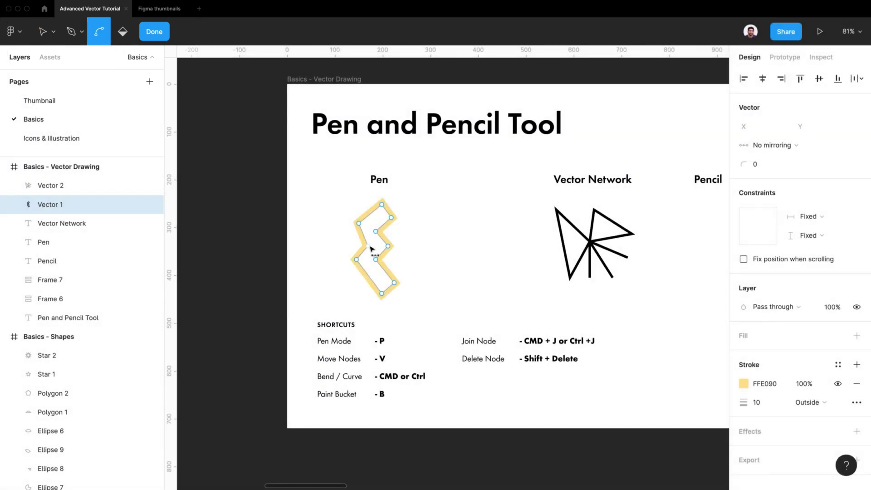
scroll(370, 249, "up", 5)
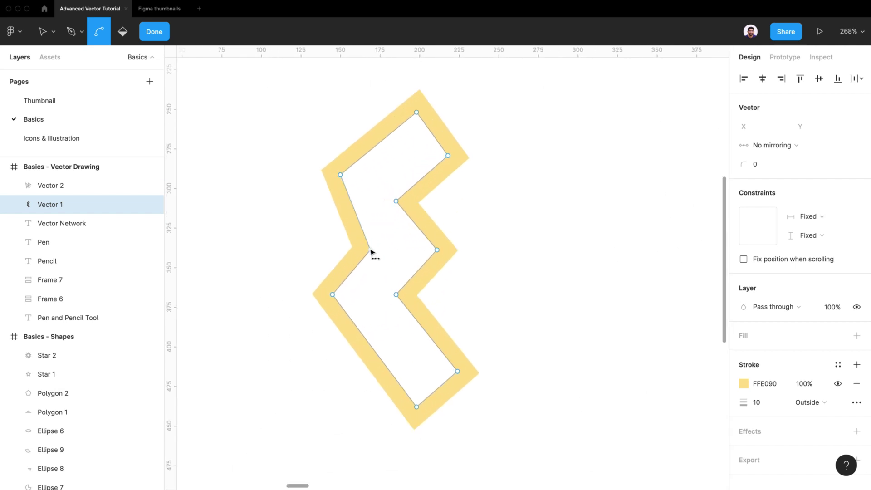
left_click(370, 250)
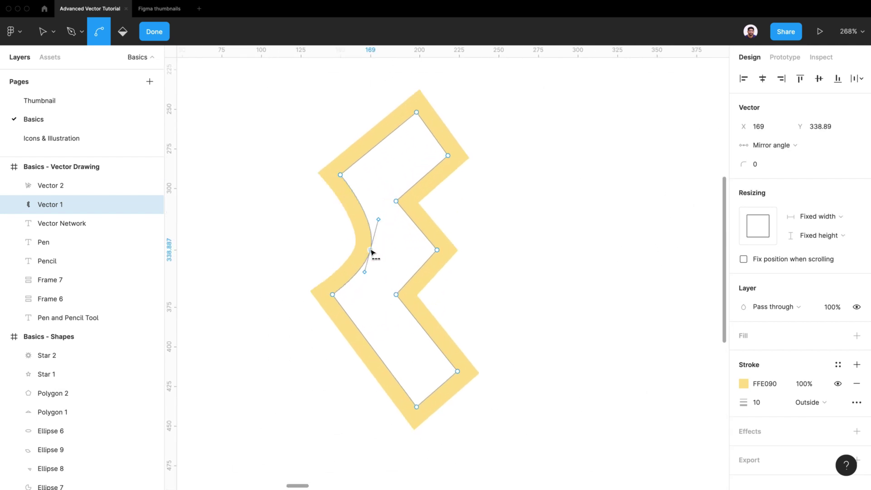
left_click(416, 112)
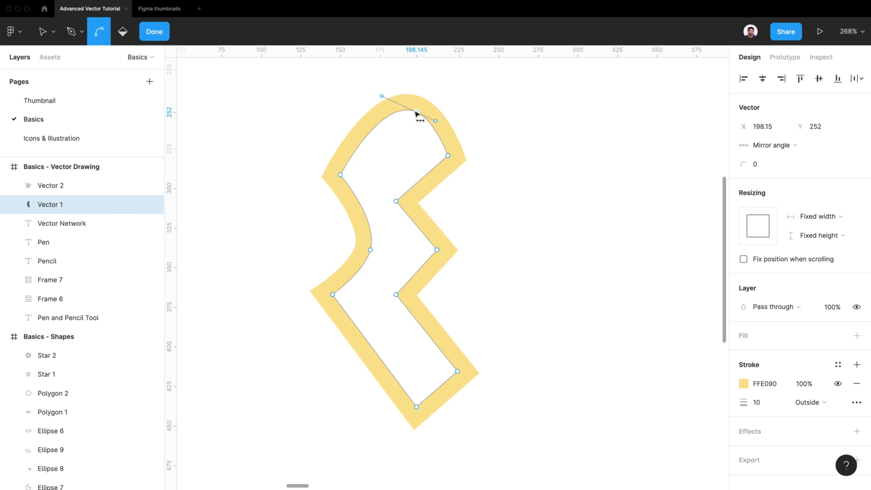
left_click(448, 156)
left_click(437, 250)
left_click(457, 372)
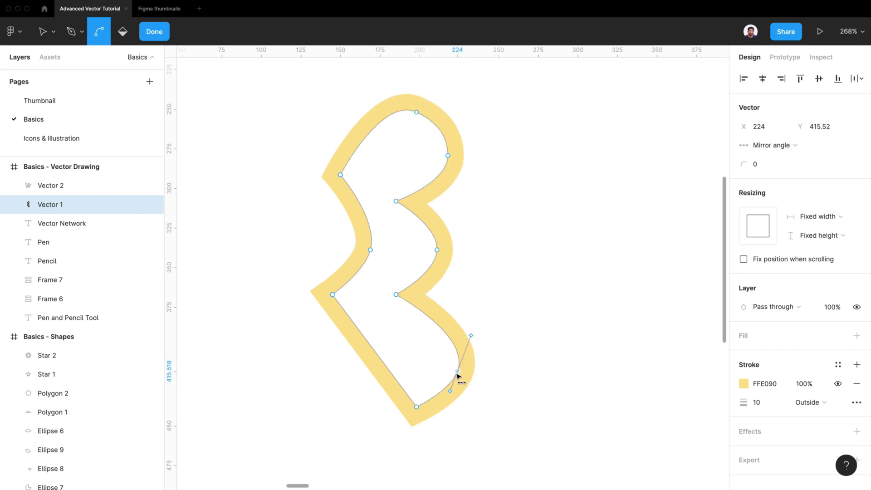
left_click(416, 407)
Undo all the node bends on the yellow path
scroll(479, 310, "down", 1)
scroll(479, 312, "down", 5)
key("Escape")
key("ctrl+z")
key("ctrl+z")
key("ctrl+z")
key("ctrl+z")
key("ctrl+z")
key("ctrl+z")
key("ctrl+z")
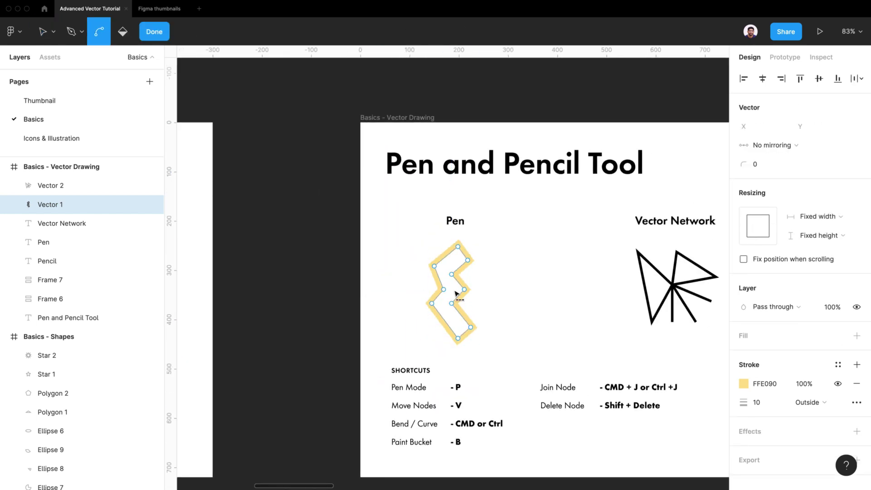
Bend the two segments meeting at the yellow path's left waist node outward into rounded bulges
scroll(433, 270, "up", 6)
left_click_drag(430, 271, 396, 273)
left_click_drag(425, 357, 404, 346)
scroll(407, 331, "down", 5)
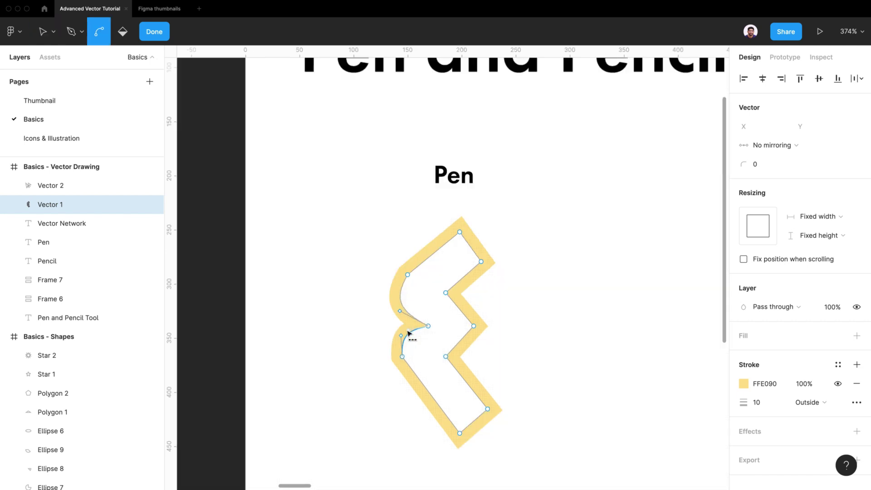
Try to curve the yellow path's middle right-hand node, reshape its handles independently, and leave vector editing
scroll(470, 313, "up", 3)
key("super")
left_click_drag(471, 336, 473, 317)
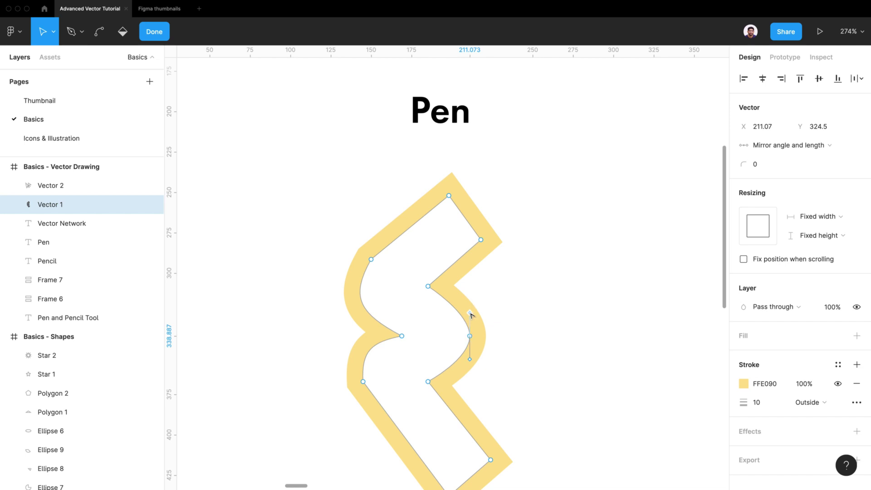
left_click_drag(464, 313, 418, 358)
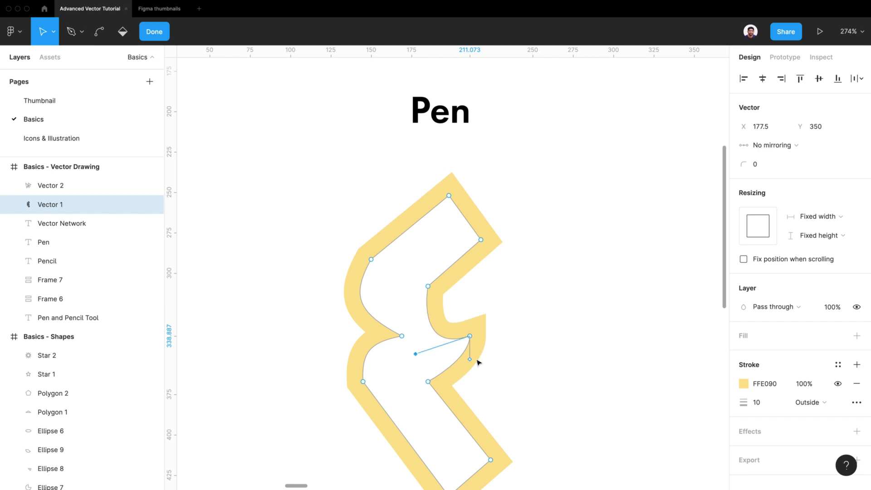
left_click_drag(472, 361, 482, 368)
key("Escape")
left_click(315, 222)
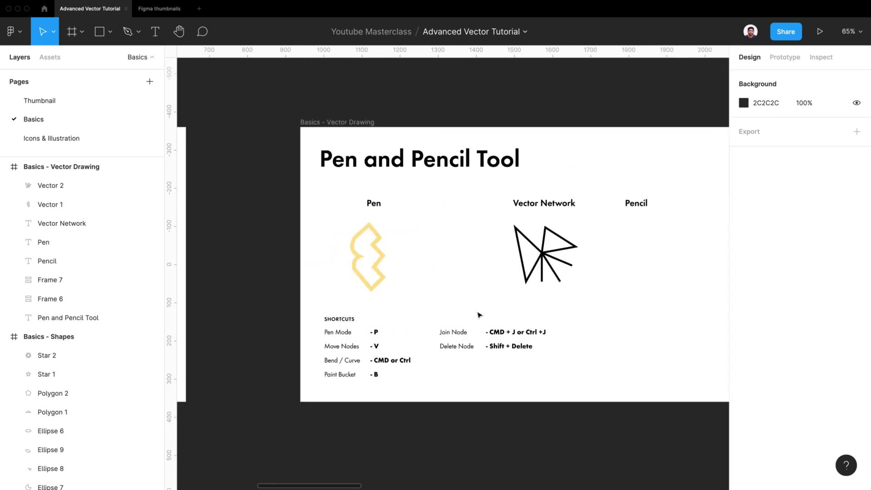
Use the Paint Bucket to fill the vector network's left triangle, clear the upper-right triangle's fill, and finish editing
scroll(479, 314, "up", 3)
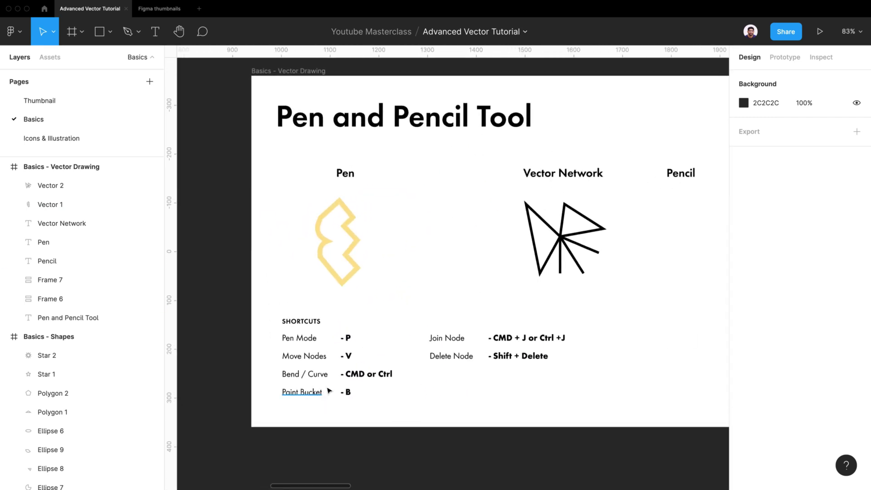
left_click(348, 393)
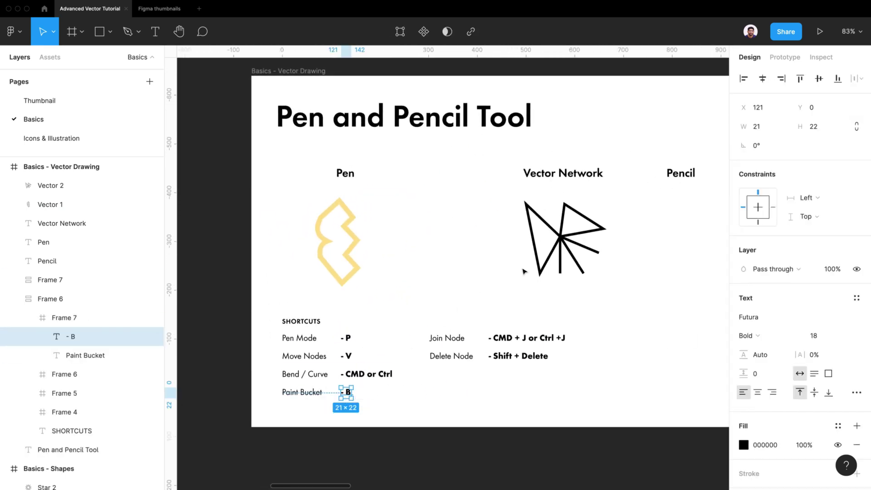
left_click(540, 263)
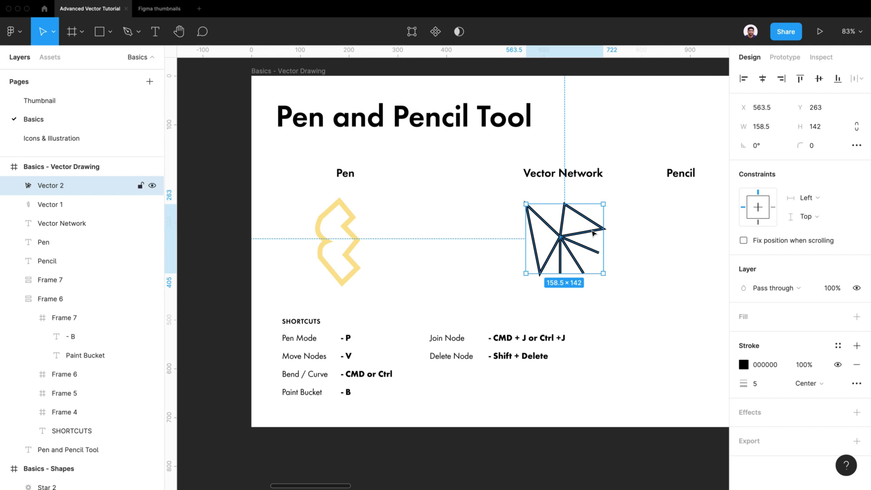
double_click(563, 242)
scroll(593, 234, "up", 6)
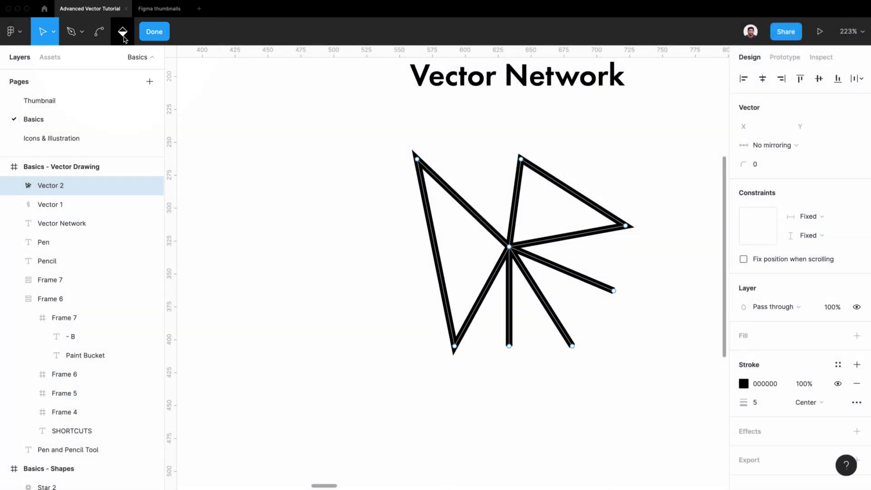
left_click(124, 37)
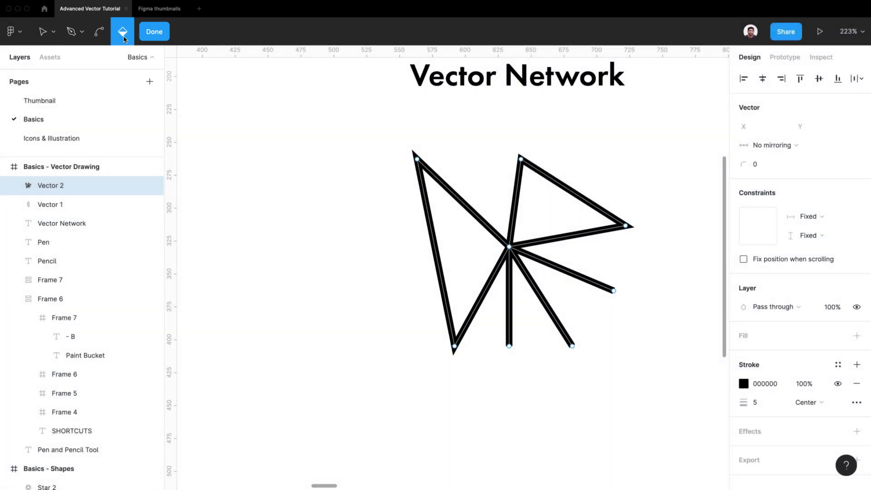
left_click(458, 237)
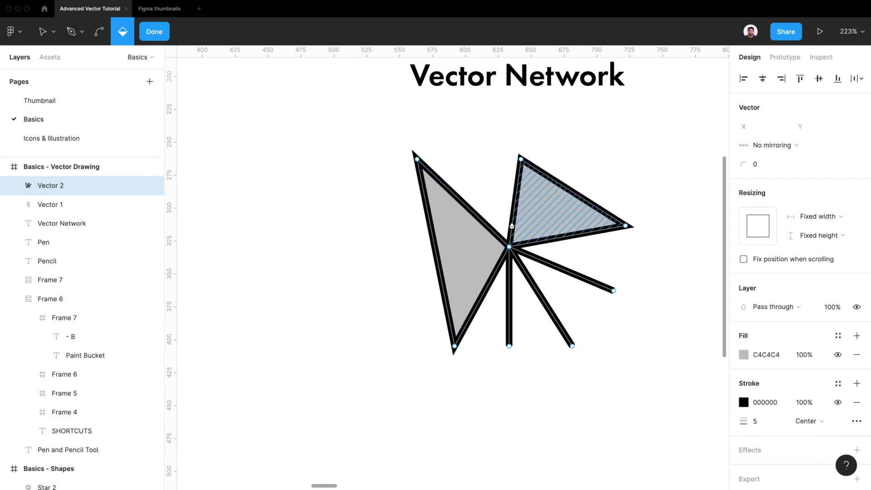
left_click(570, 219)
left_click(154, 31)
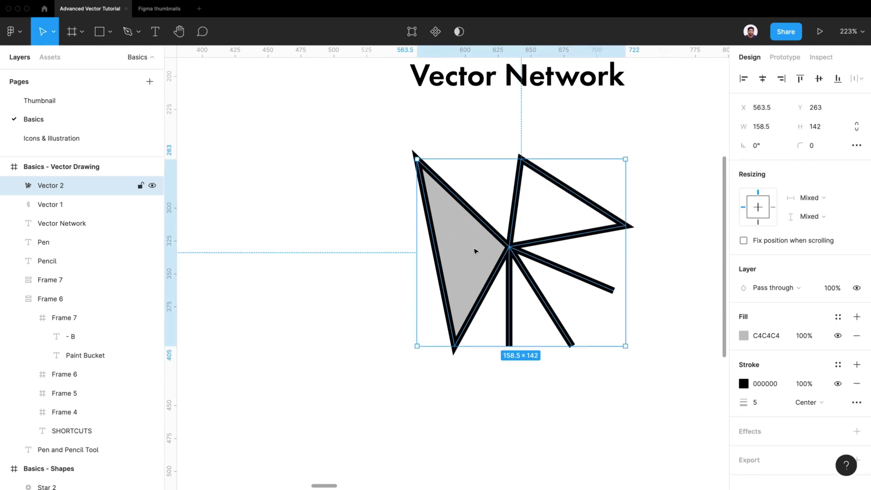
Change the vector network's fill to the turquoise document colour 1FE9E9 and deselect it
left_click(550, 401)
scroll(525, 395, "down", 5)
left_click(521, 312)
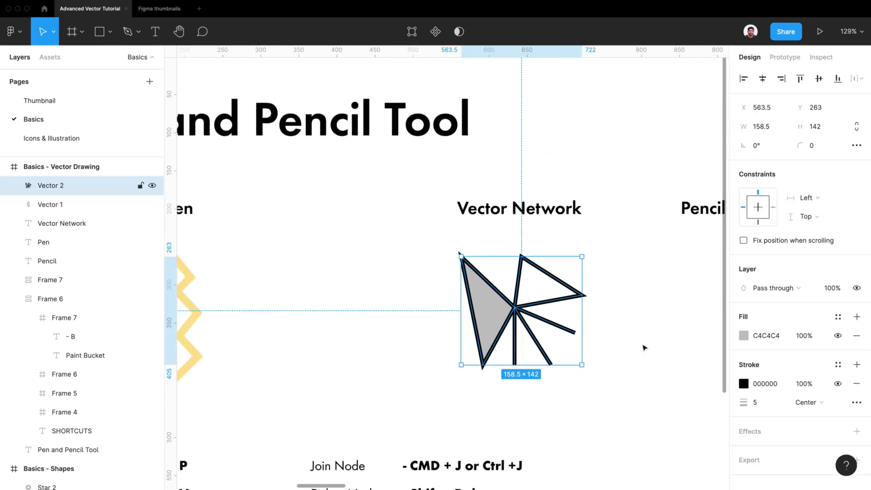
left_click(744, 335)
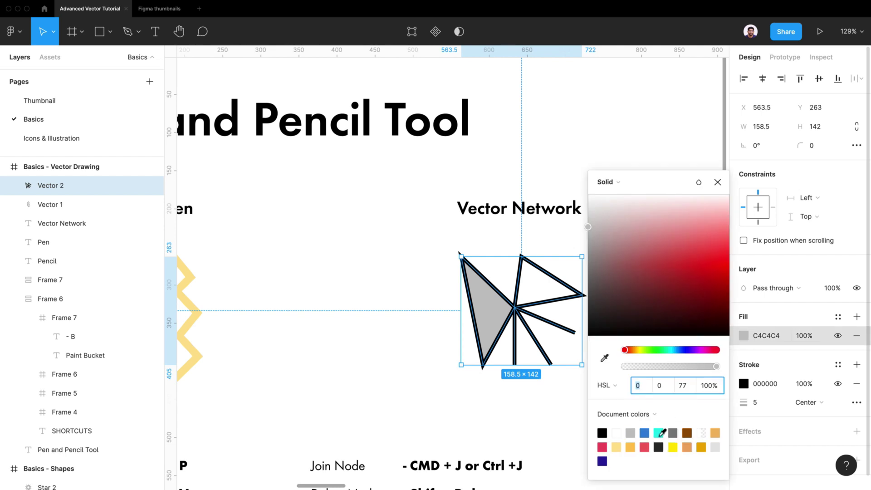
left_click(660, 433)
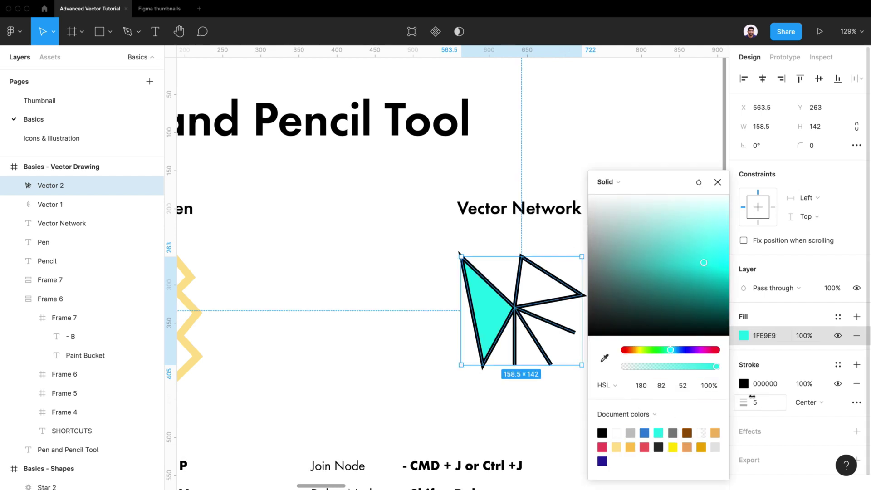
left_click(561, 396)
Select the whole Basics - Vector Drawing frame
scroll(427, 324, "down", 5)
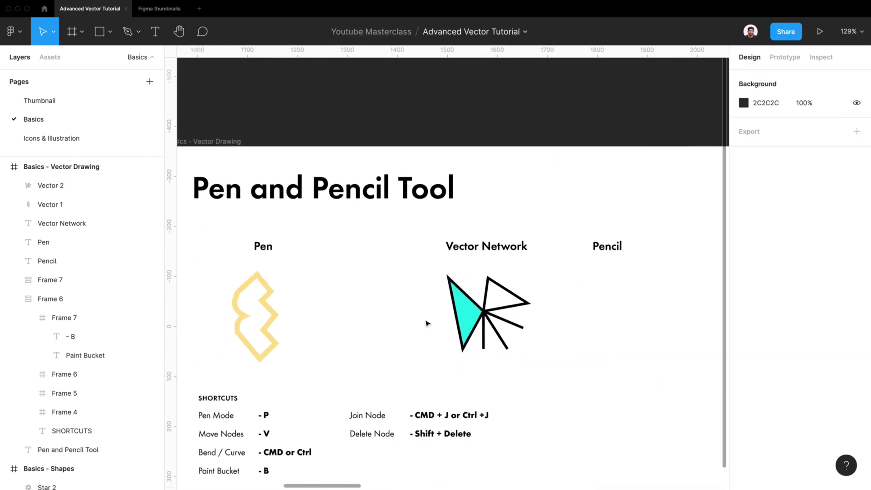
scroll(427, 323, "down", 3)
left_click(302, 194)
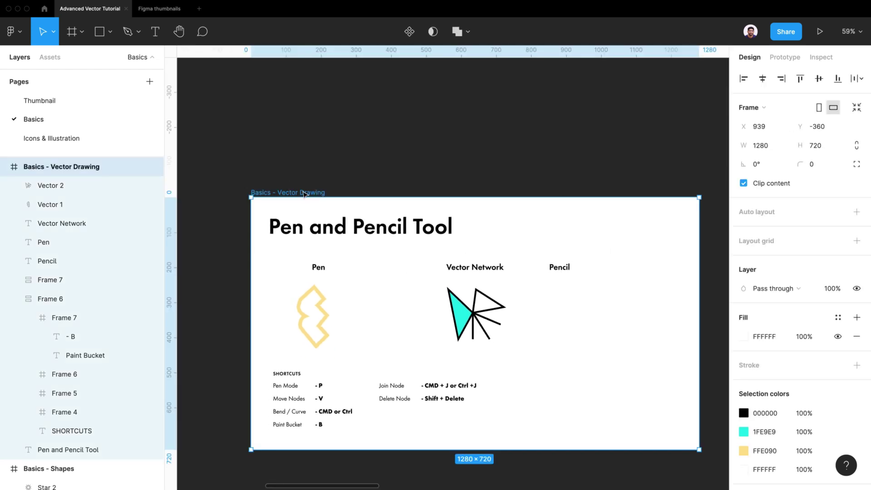
Open the black vector network beneath the Vector Network heading for node editing
key("shift+2")
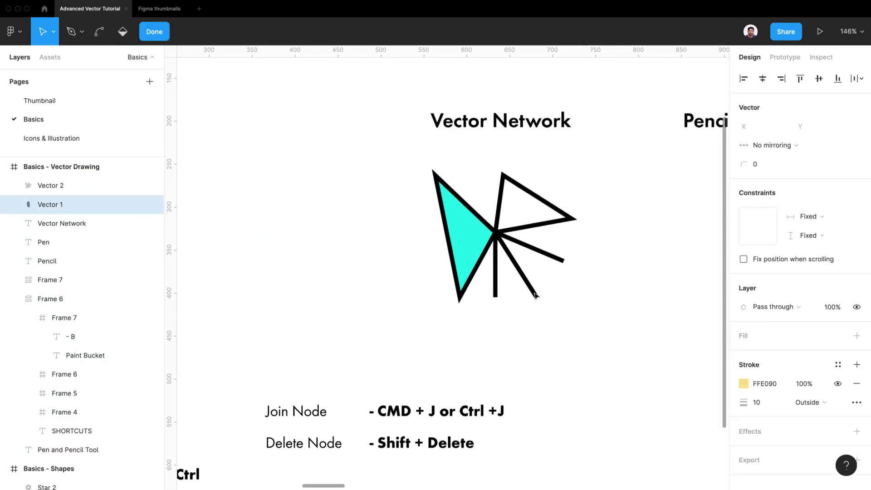
left_click(535, 293)
left_click(536, 295)
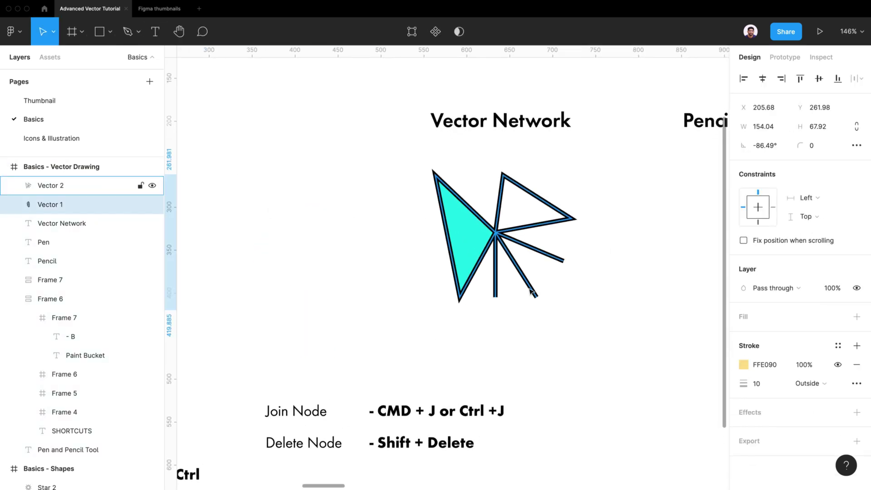
double_click(535, 295)
scroll(535, 296, "up", 5)
scroll(539, 301, "down", 1)
scroll(540, 301, "down", 5)
key("v")
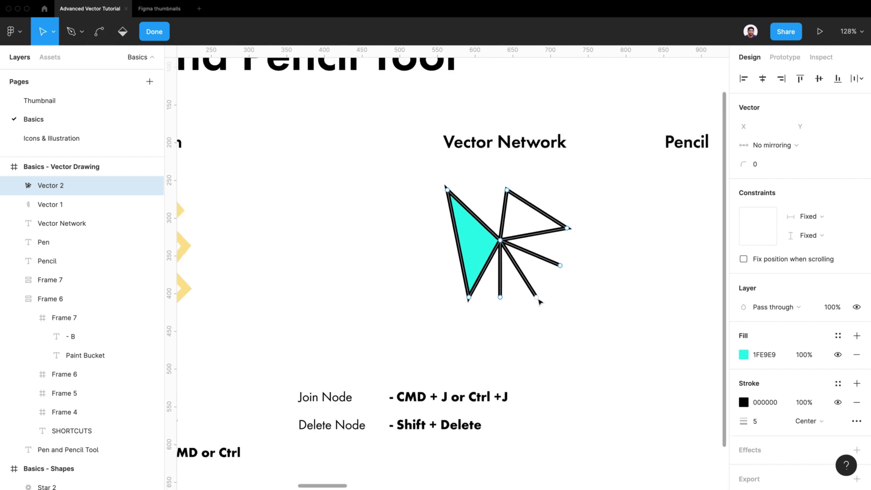
Select the end nodes of the vector network's two lower open lines and join them into a closed triangle
left_click_drag(551, 290, 496, 320)
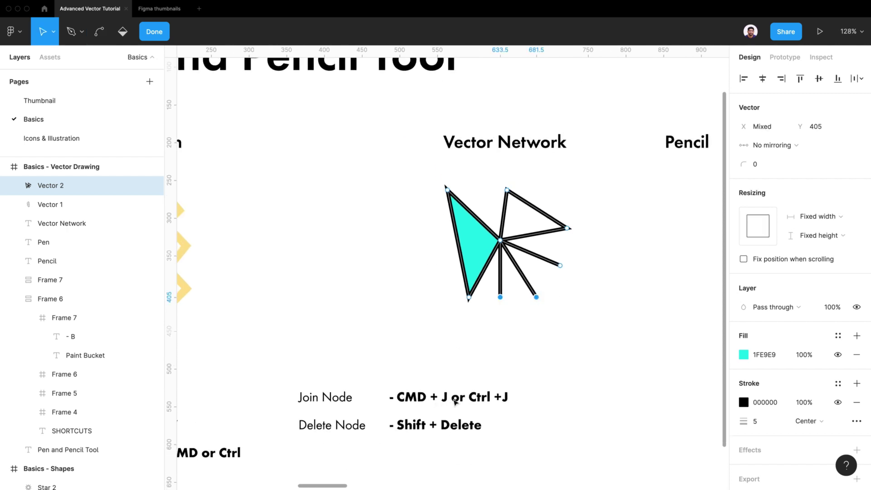
key("super")
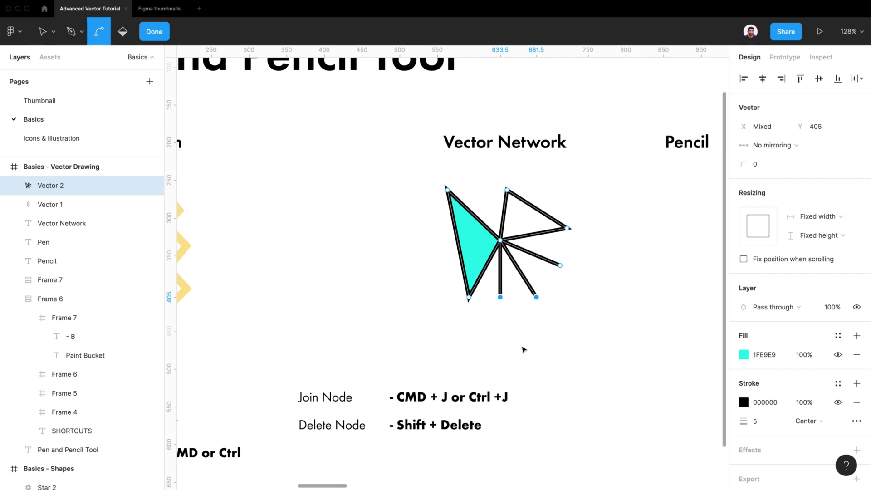
key("super+j")
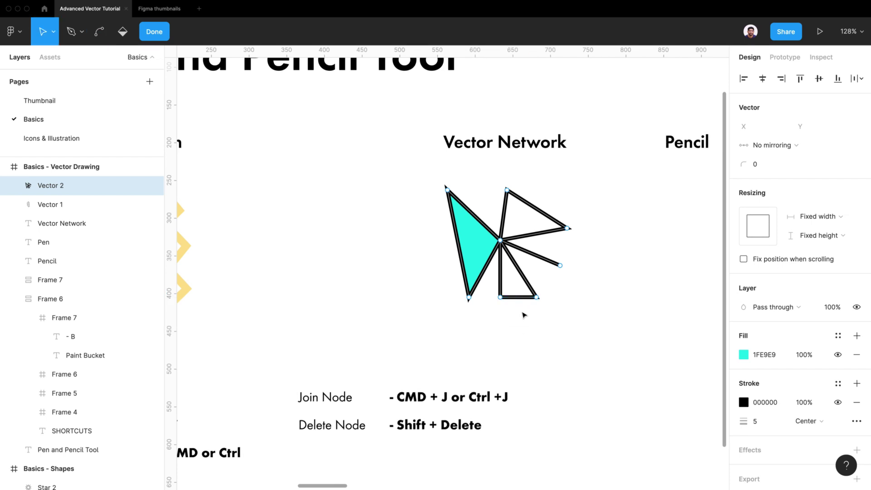
key("super")
scroll(527, 315, "up", 3)
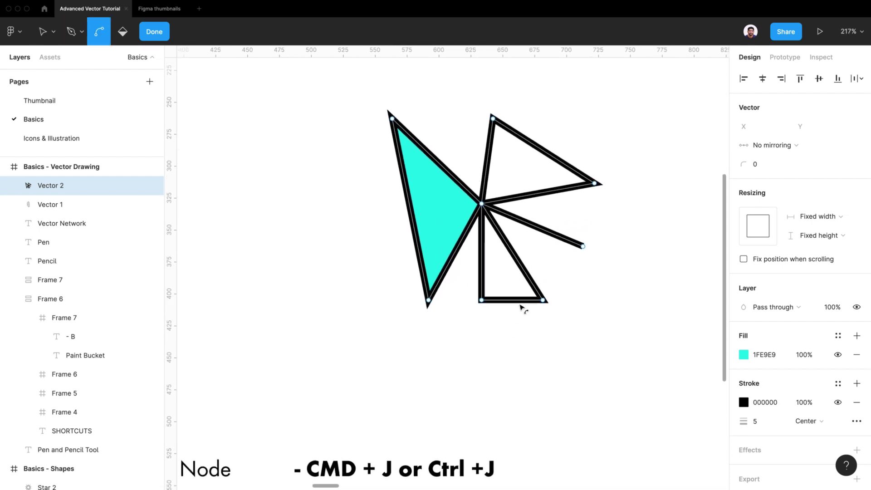
scroll(524, 311, "down", 4)
key("super")
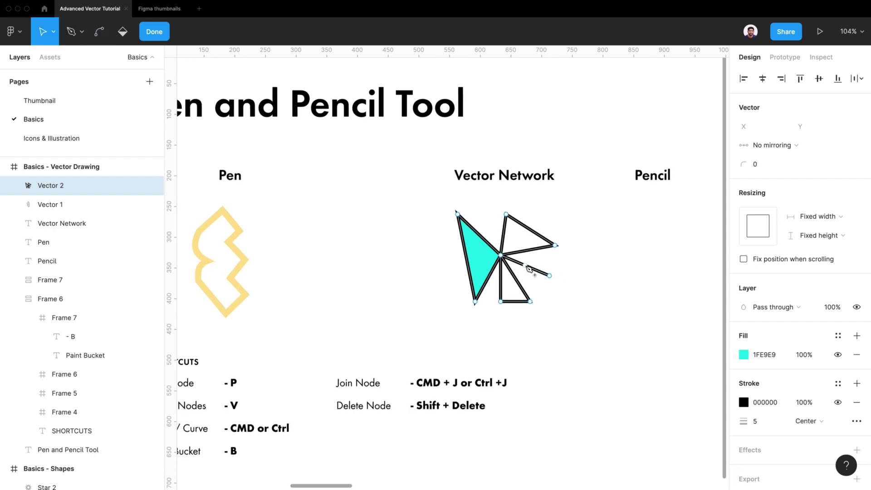
Add a node at the midpoint of the vector network's remaining open line
scroll(530, 269, "up", 5)
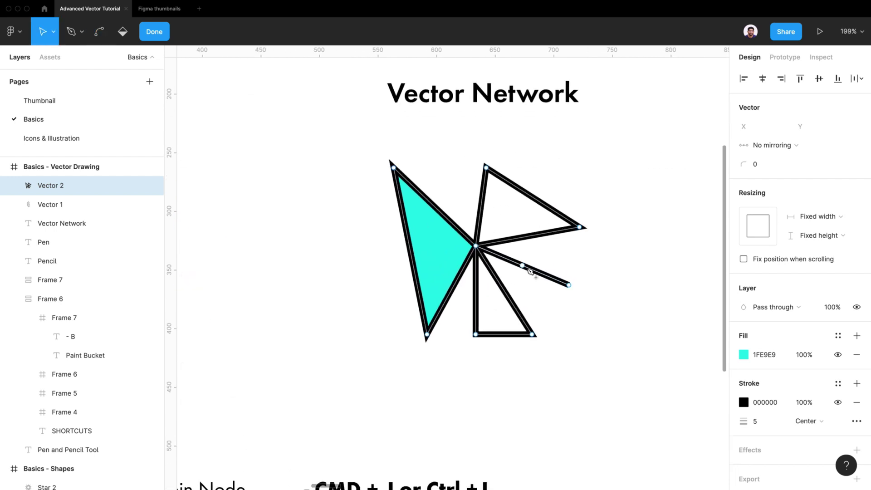
left_click(525, 269)
key("super")
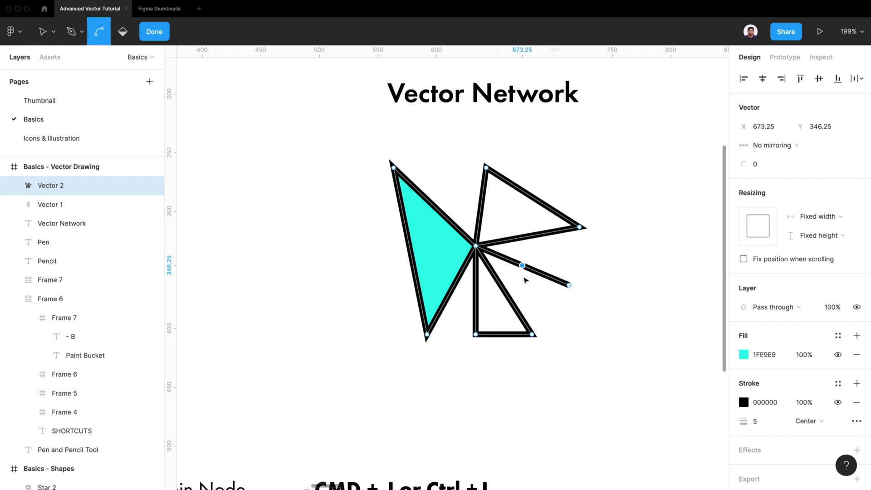
scroll(525, 270, "down", 5)
key("super")
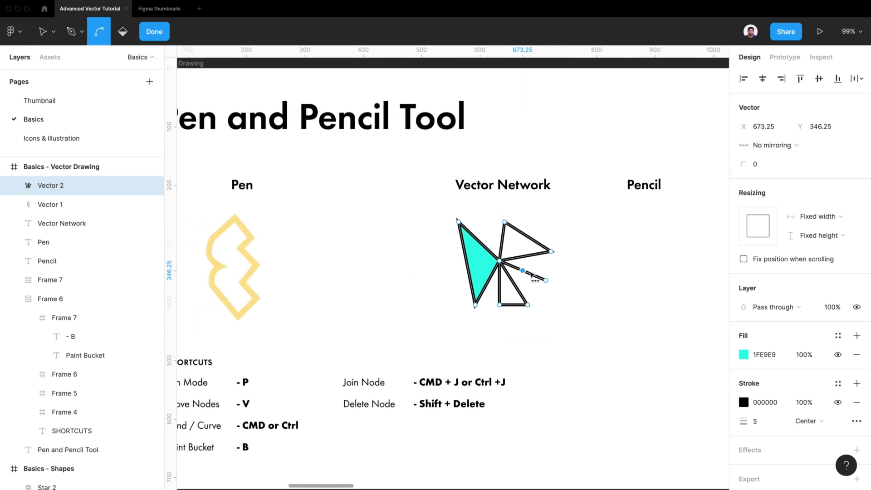
scroll(532, 274, "up", 5)
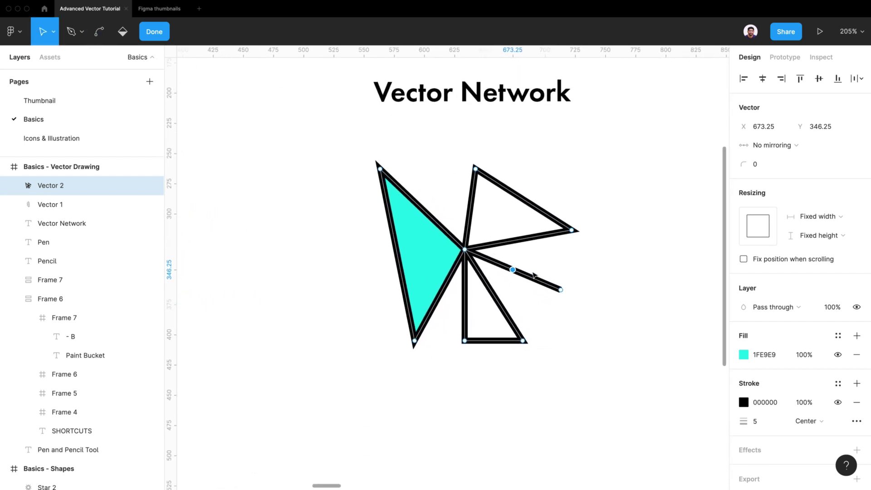
Try deleting the midpoint node together with its line, and undo the deletion
key("Delete")
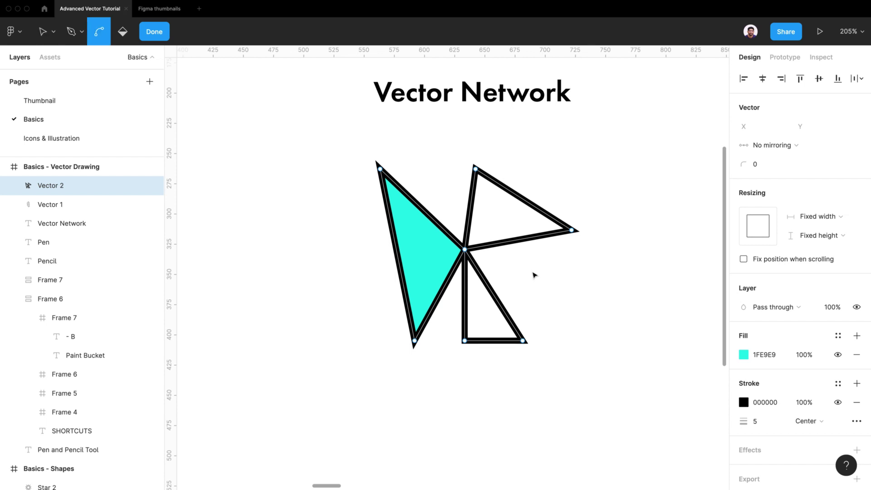
key("super+z")
scroll(534, 275, "down", 4)
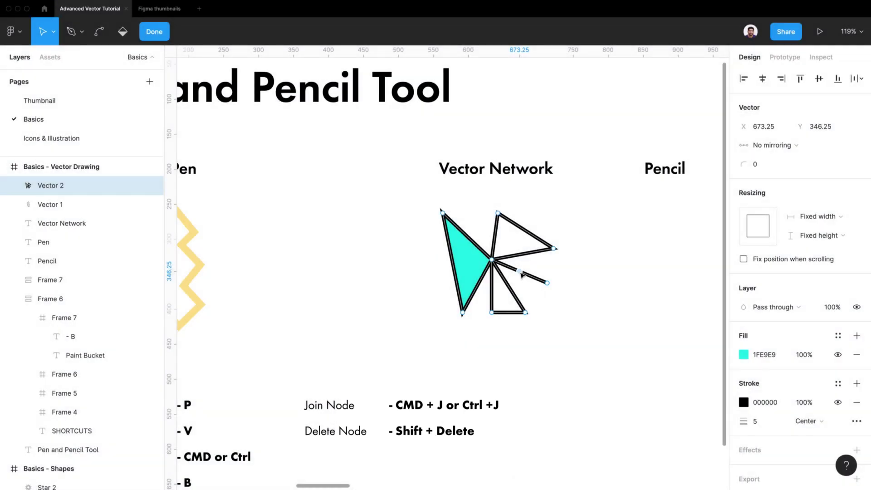
Remove the midpoint node from the vector network's open line while keeping the line whole
scroll(521, 274, "up", 7)
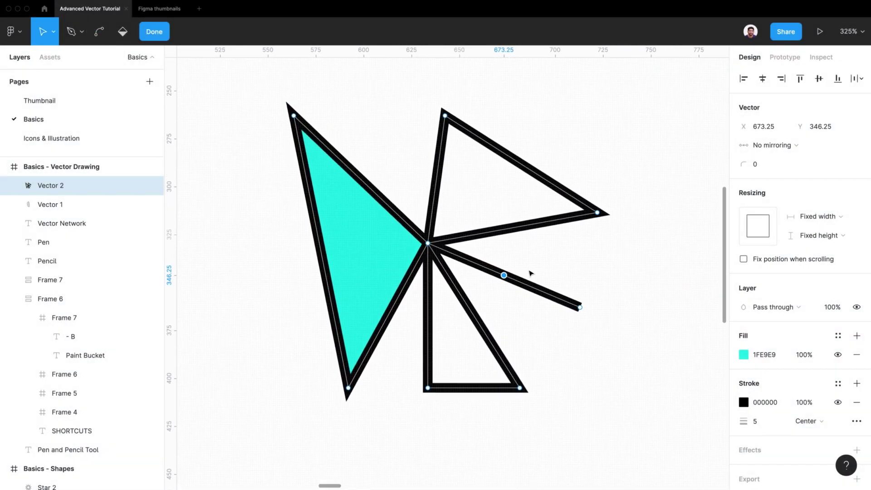
key("super+z")
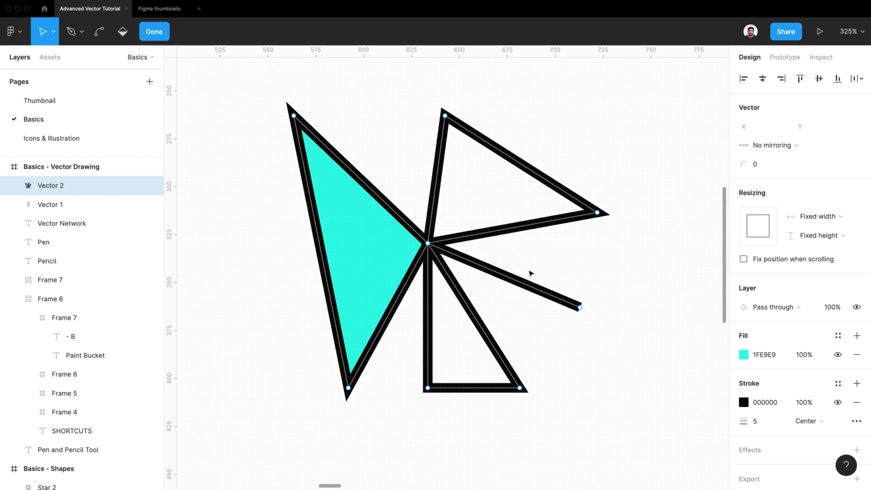
scroll(530, 273, "down", 4)
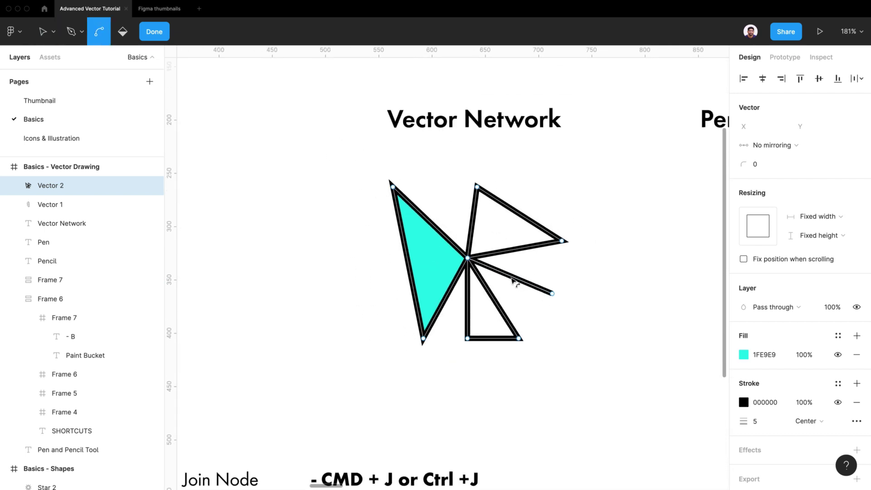
scroll(514, 281, "down", 3)
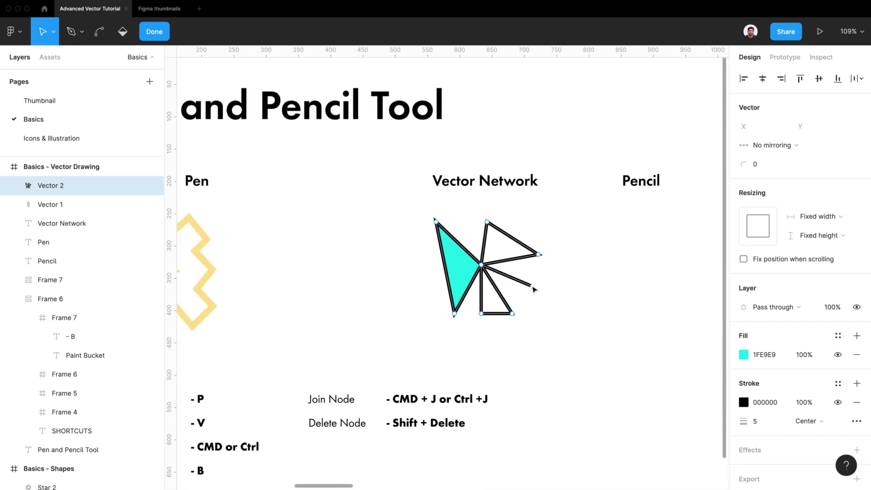
Finish editing the vector network and return to the whole Basics - Vector Drawing frame
left_click(568, 339)
left_click(165, 36)
scroll(391, 264, "down", 5)
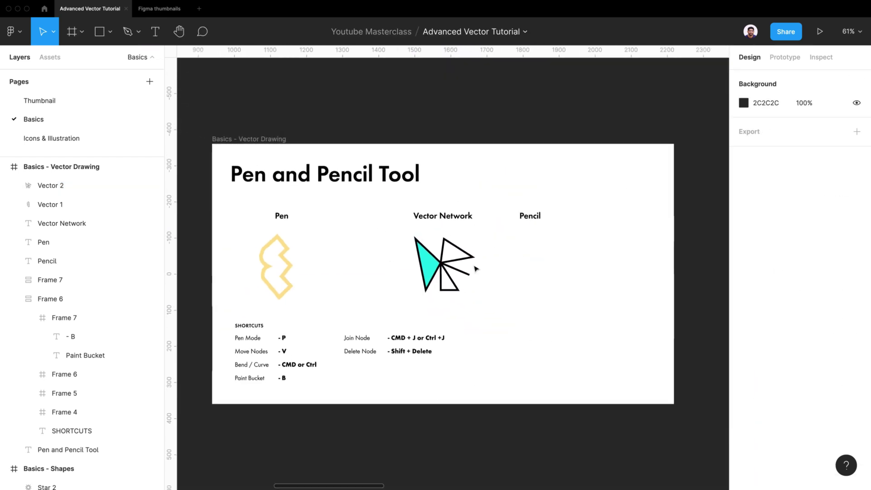
scroll(585, 272, "right", 2)
scroll(586, 274, "left", 2)
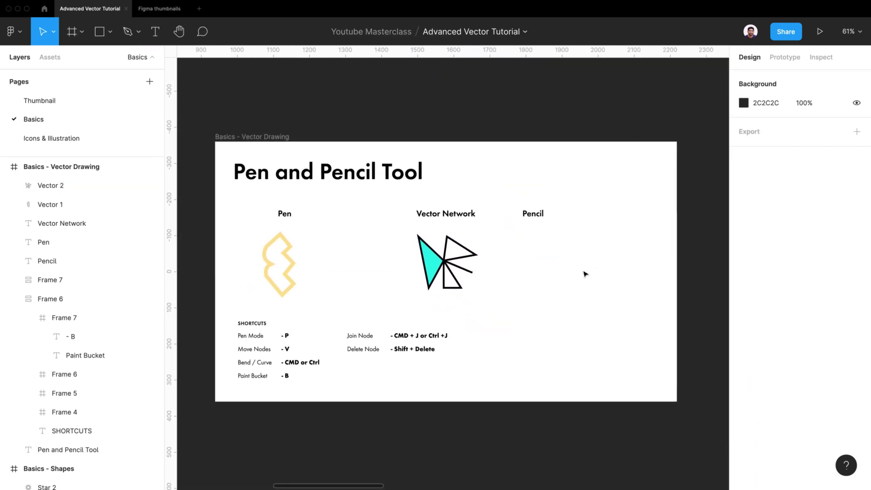
Draw a freehand looping line about 298 × 275 beneath the Pencil heading with the Pencil tool
left_click(267, 135)
key("shift+2")
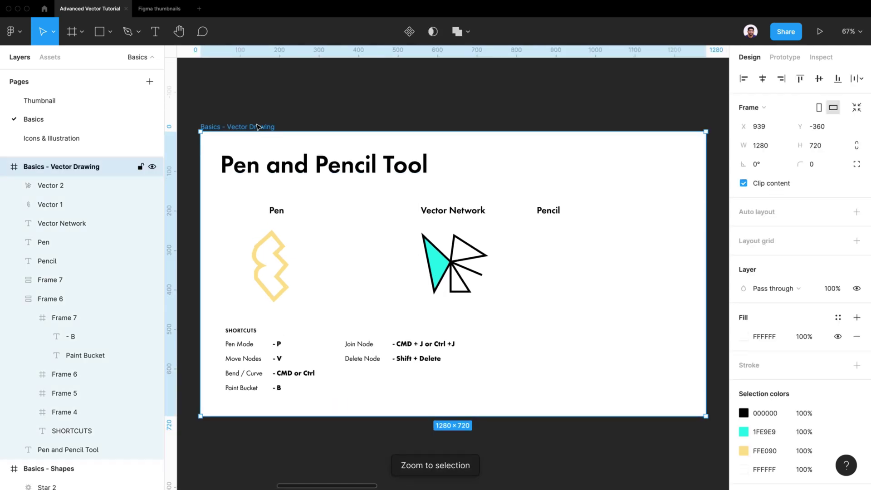
left_click(139, 31)
left_click(136, 75)
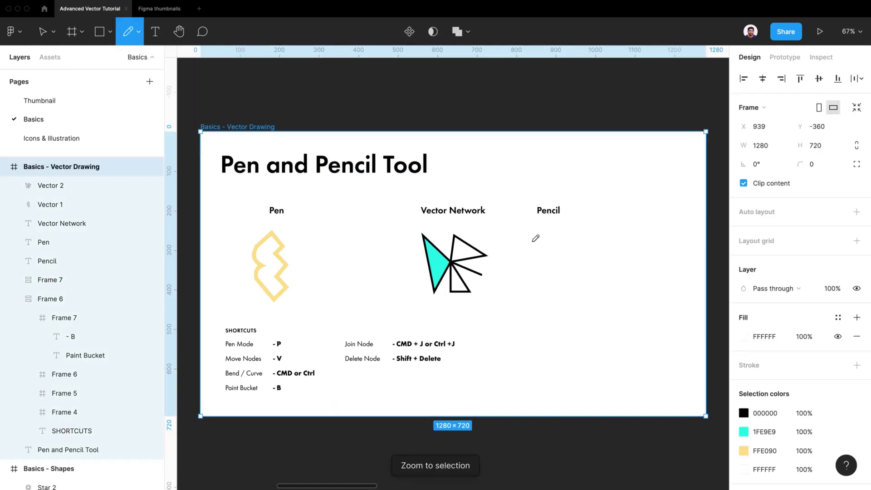
mouse_move(534, 233)
left_mouse_down()
mouse_move(571, 259)
mouse_move(569, 238)
mouse_move(614, 273)
mouse_move(582, 281)
mouse_move(653, 289)
mouse_move(569, 339)
mouse_move(565, 304)
mouse_move(588, 312)
left_mouse_up()
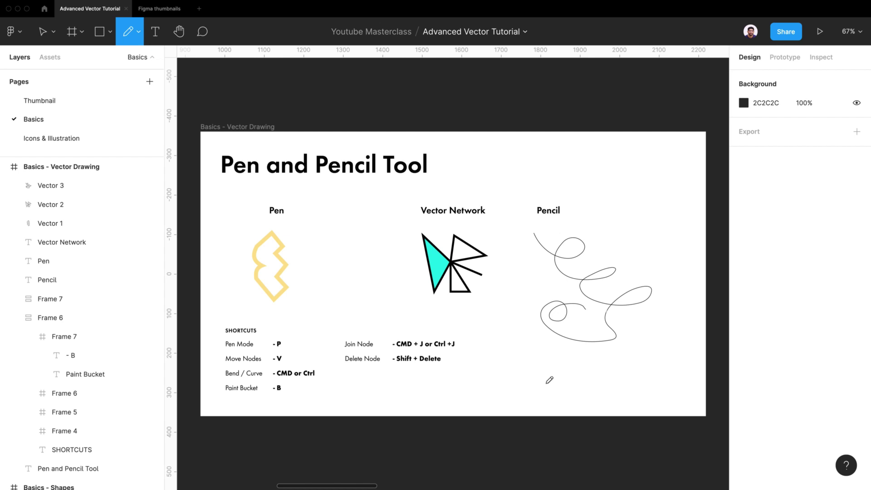
Draw a wavy arrow about 248 × 42 below the looping line and set its shaft and head strokes to 5
mouse_move(539, 381)
left_mouse_down()
mouse_move(626, 363)
mouse_move(636, 372)
left_mouse_up()
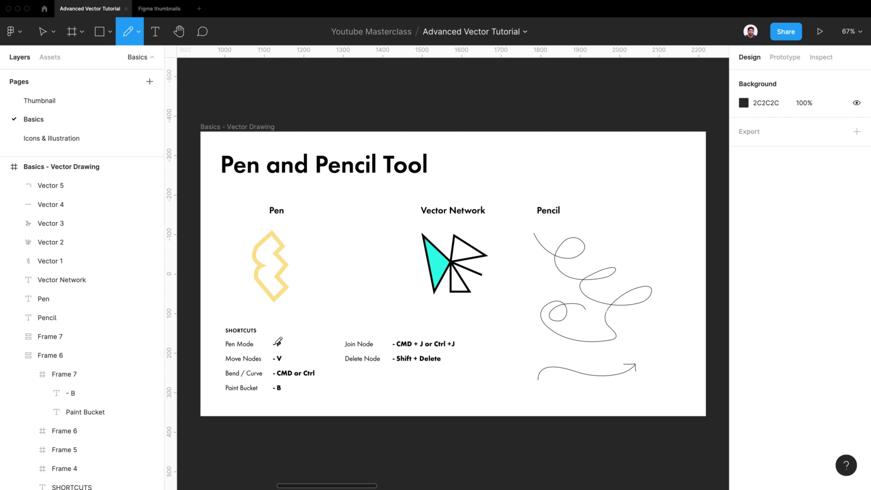
key("v")
left_click_drag(654, 359, 573, 385)
left_click(764, 429)
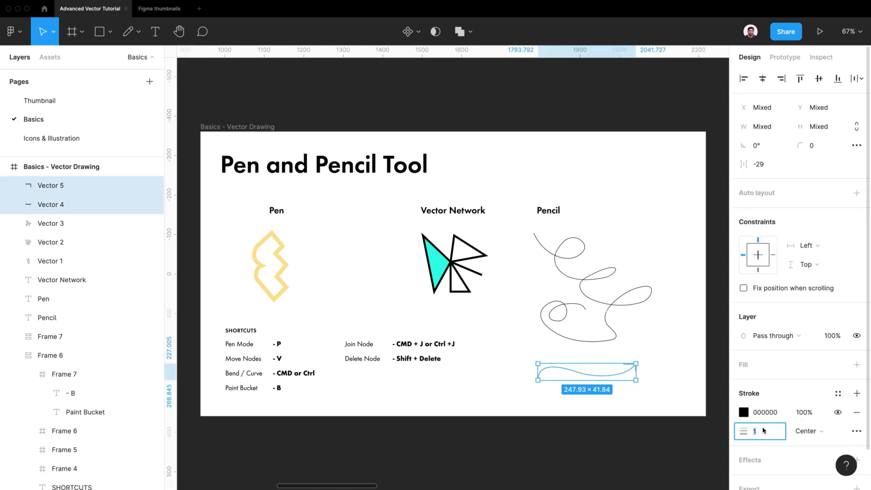
type("5")
key("Return")
left_click(648, 399)
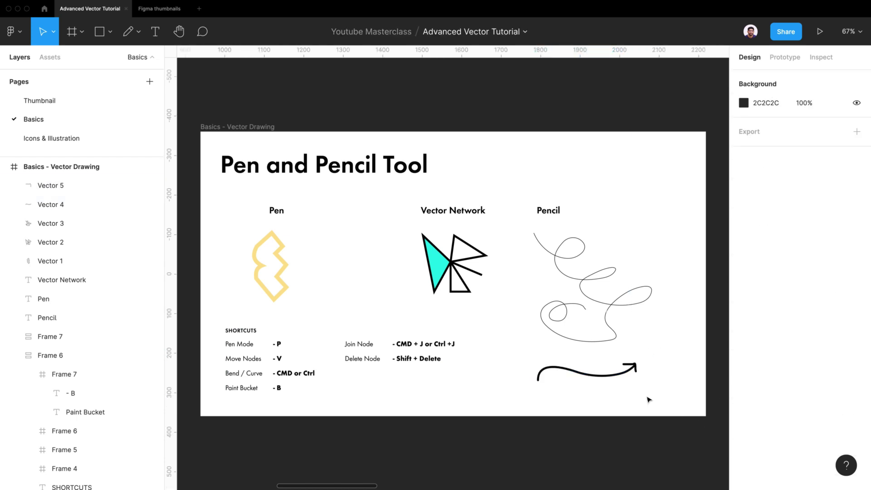
Set the stroke cap of the wavy arrow's shaft to Square in the advanced stroke settings
scroll(619, 389, "up", 6)
left_click(509, 346)
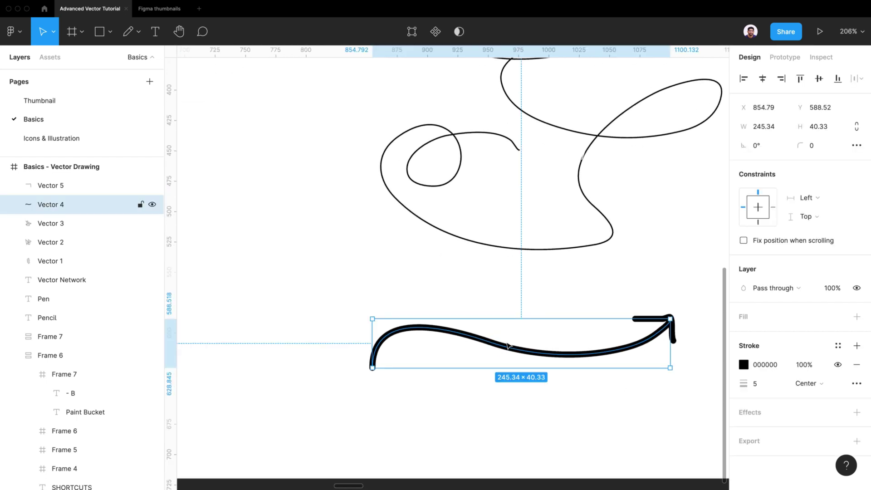
left_click(857, 383)
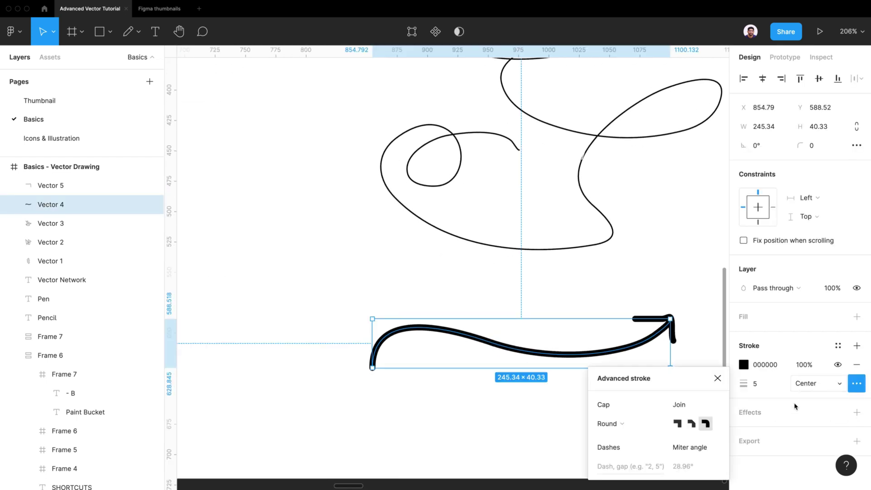
left_click(622, 427)
left_click(617, 436)
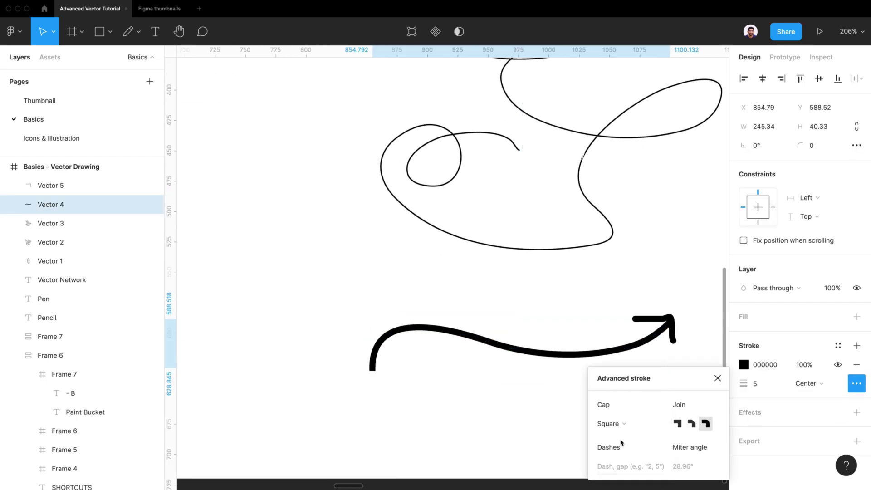
left_click(515, 420)
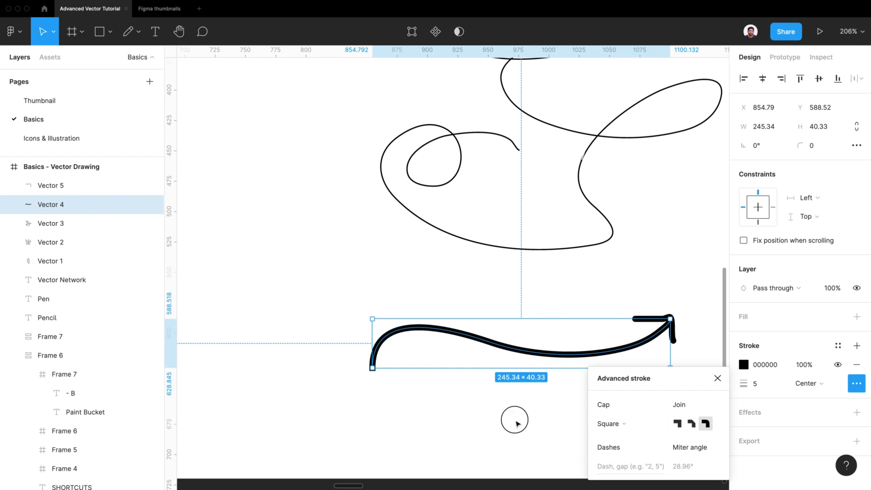
Set the stroke cap of the wavy arrow's shaft back to Round and deselect it
left_click(560, 360)
left_click(856, 383)
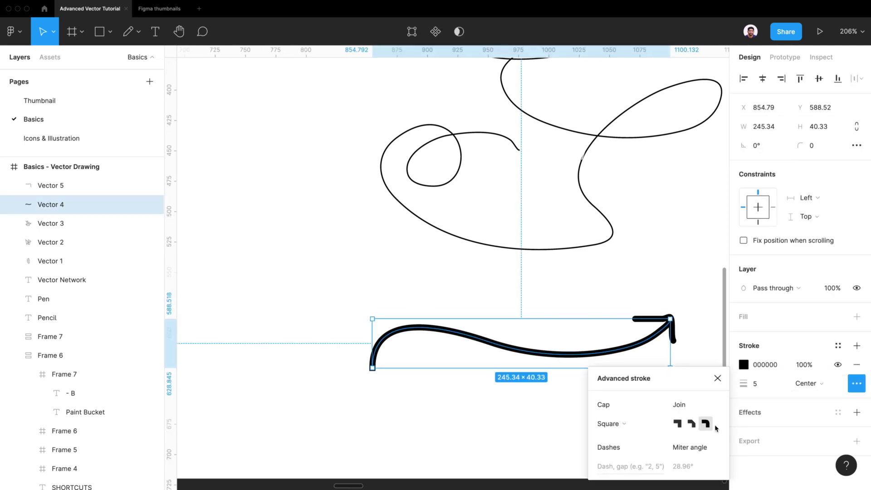
left_click(617, 426)
left_click(611, 409)
left_click(487, 409)
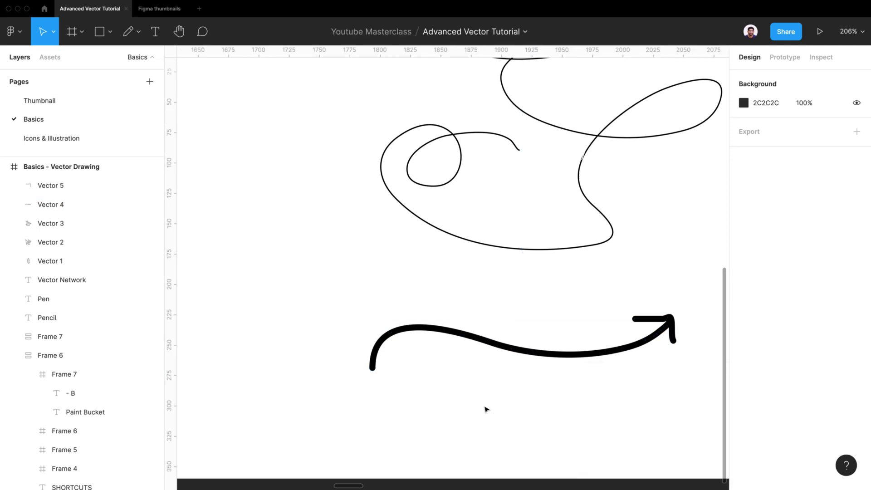
Give the freehand looping line under the Pencil heading a dashed stroke of 2, 5 in the advanced stroke settings
scroll(486, 409, "down", 5)
left_click(515, 354)
scroll(516, 351, "up", 3)
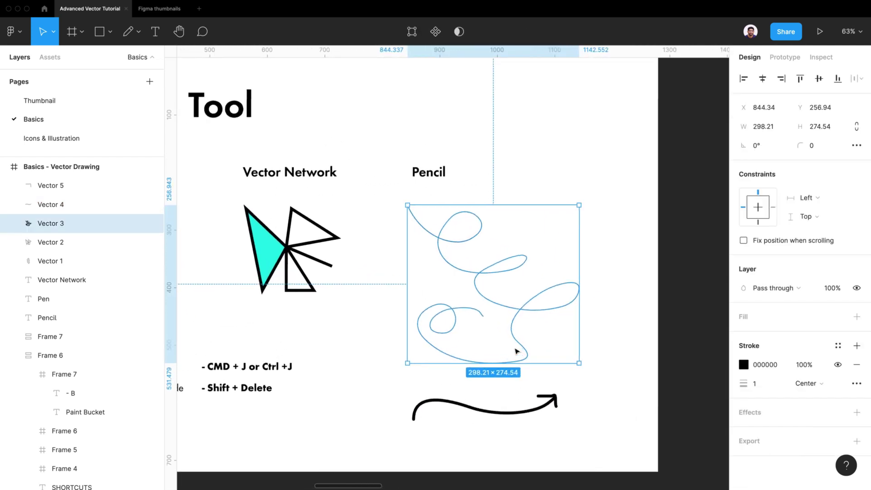
scroll(516, 351, "up", 2)
left_click(857, 383)
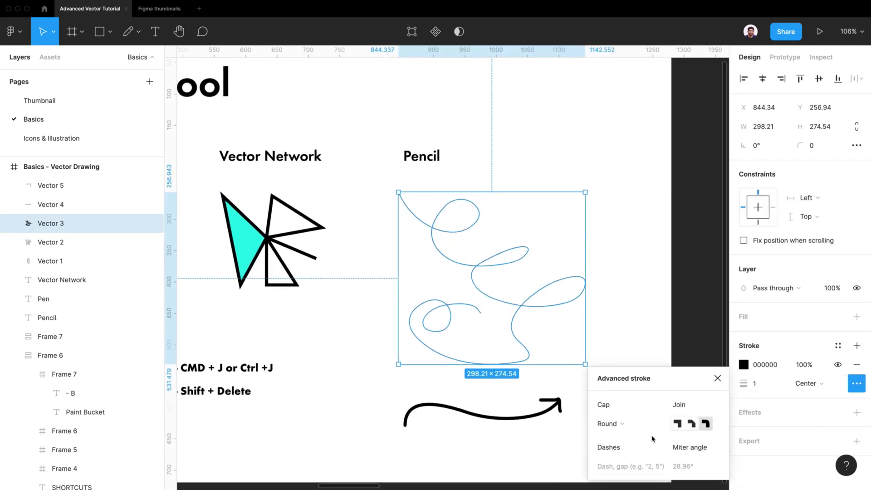
left_click(609, 467)
type("2, ")
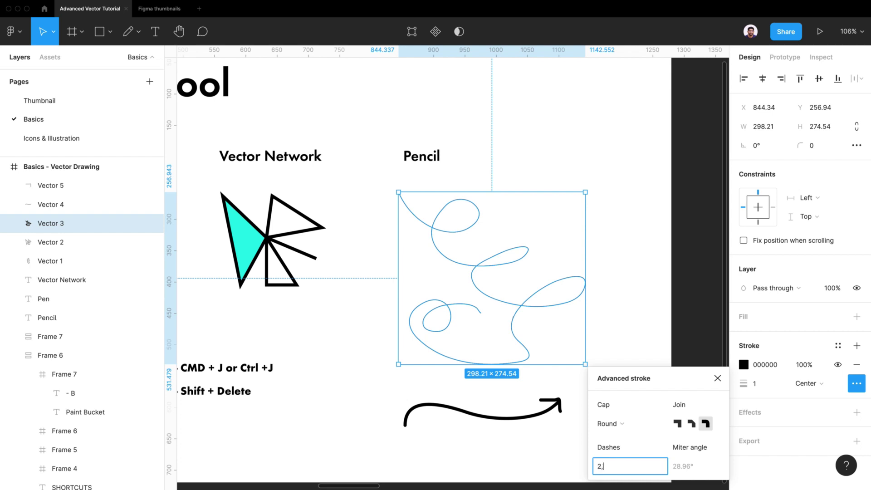
type("5")
key("Return")
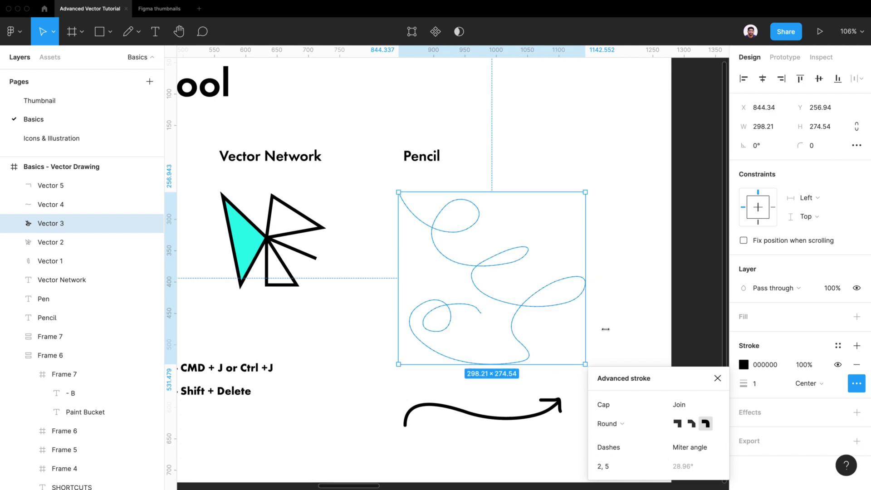
left_click(608, 331)
Set the looping line's stroke weight to 2 and its stroke colour to light grey C4C4C4
scroll(604, 345, "down", 5)
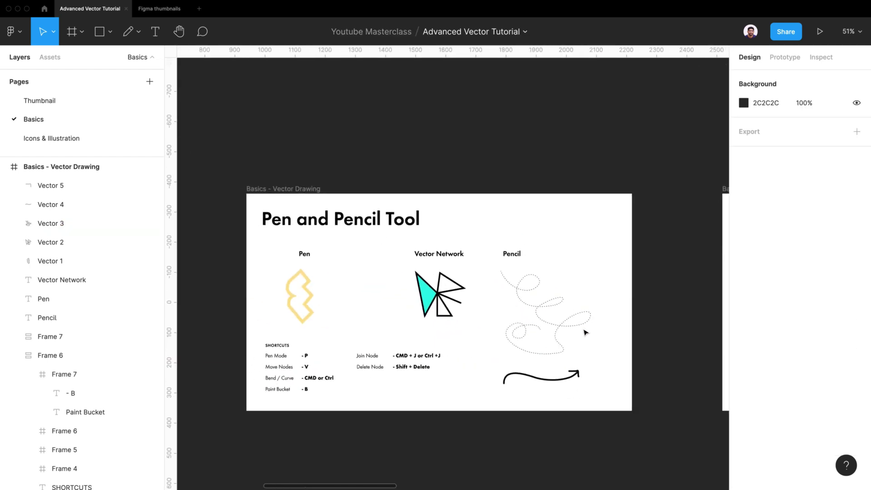
left_click(584, 330)
left_click(762, 384)
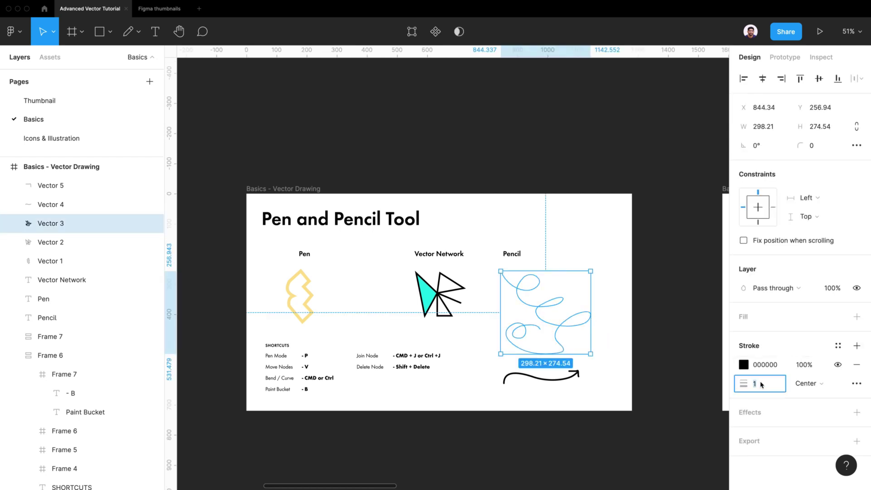
type("2")
key("Return")
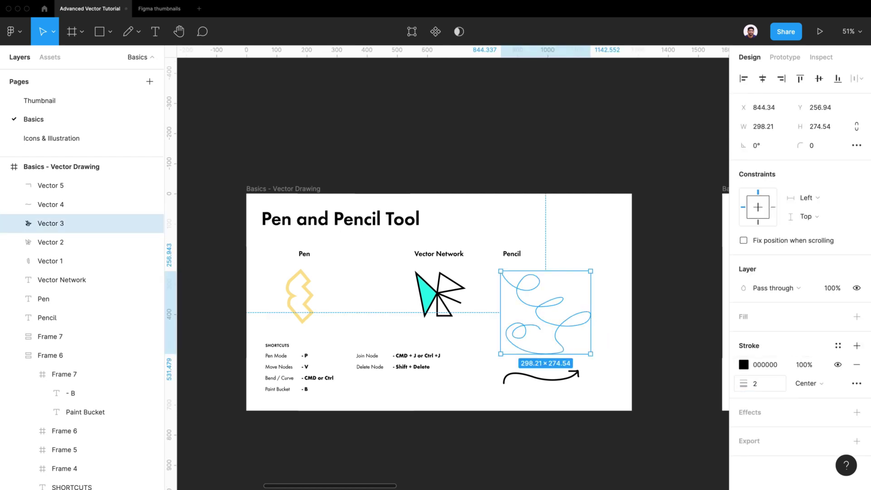
left_click(741, 366)
left_click(631, 432)
left_click(499, 371)
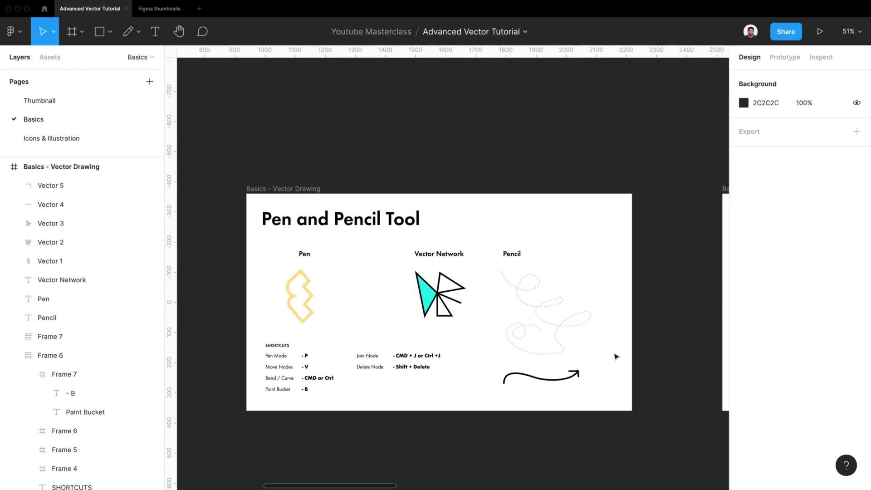
Enter vector editing on the looping line and move individual nodes on its right-hand and middle loops to even out the curve
scroll(595, 341, "up", 4)
double_click(567, 300)
mouse_move(538, 343)
left_mouse_down()
mouse_move(547, 338)
mouse_move(537, 309)
mouse_move(547, 316)
left_mouse_up()
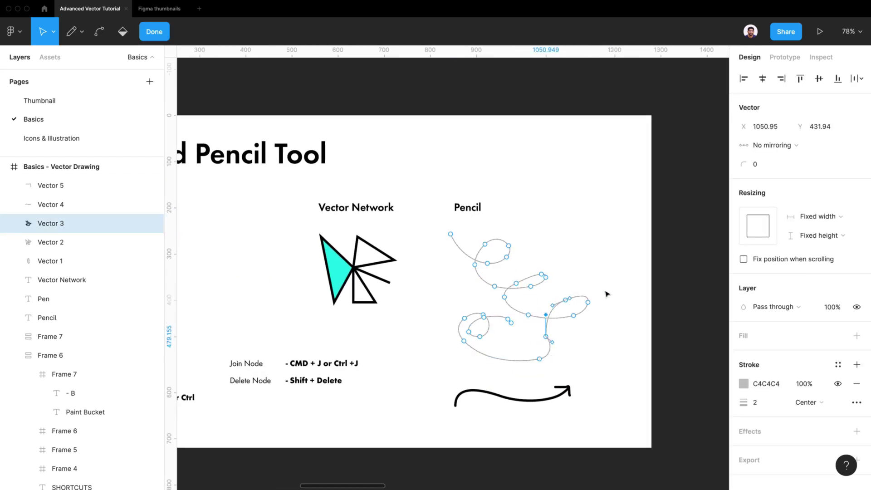
scroll(540, 273, "up", 10)
left_click_drag(545, 278, 527, 257)
left_click_drag(446, 315, 442, 280)
Bend the sharp node at the right end of the line's middle loop into a smooth, rounded curve
left_click(479, 297)
left_click(563, 290, "super")
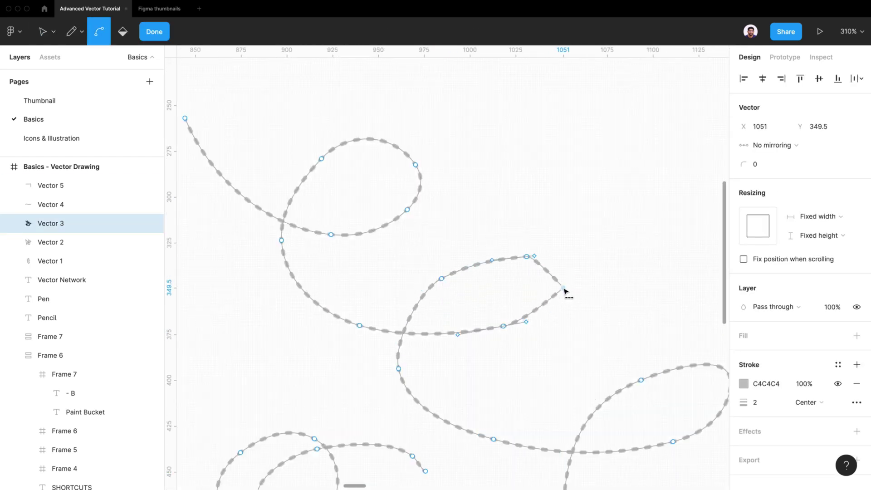
left_click(563, 290, "super")
left_click_drag(563, 290, 557, 261)
left_click(592, 304)
Reshape the lower-left spiral of the looping line by moving its nodes, and finish vector editing
scroll(592, 304, "down", 4)
scroll(592, 304, "left", 4)
left_click_drag(495, 373, 519, 384)
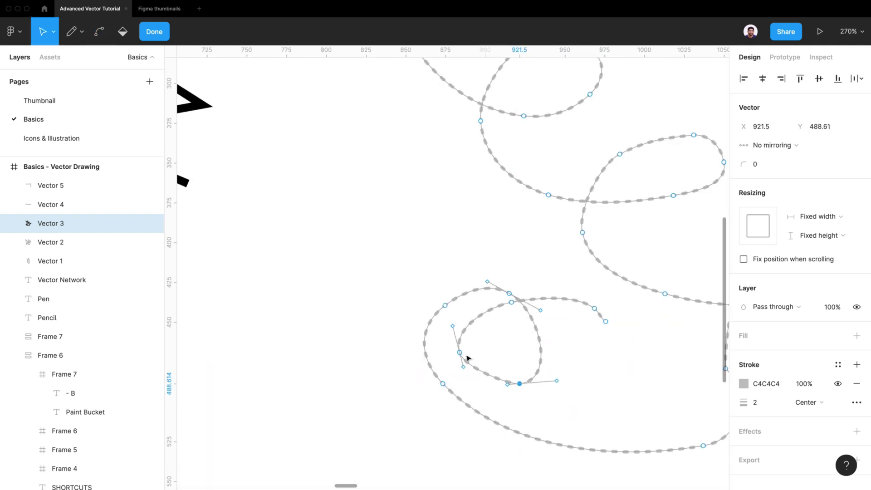
left_click_drag(465, 363, 475, 363)
left_click_drag(444, 391, 445, 407)
left_click(355, 315)
left_click(340, 190)
scroll(338, 189, "down", 10)
scroll(418, 231, "up", 8)
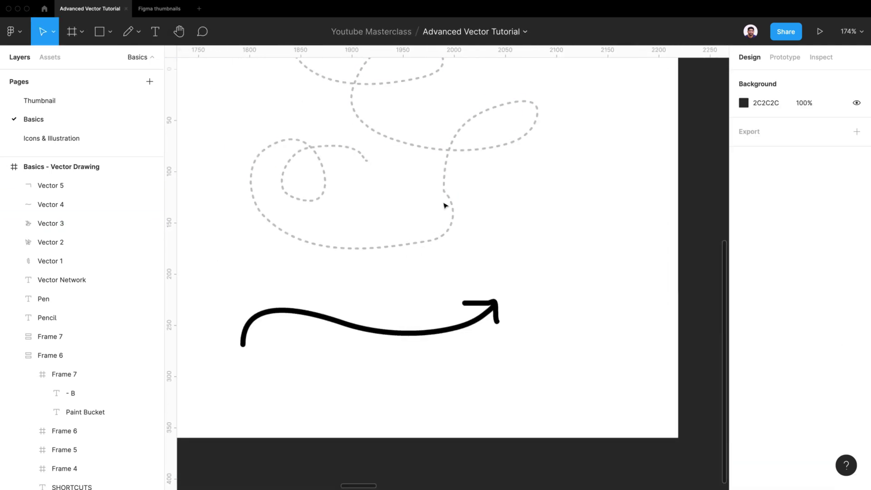
Smooth the kinked node at the neck of the line's lower-right curve using handles mirrored in angle and length
double_click(445, 203)
left_click(444, 188)
left_click(444, 188, "super")
left_click_drag(444, 188, 455, 209)
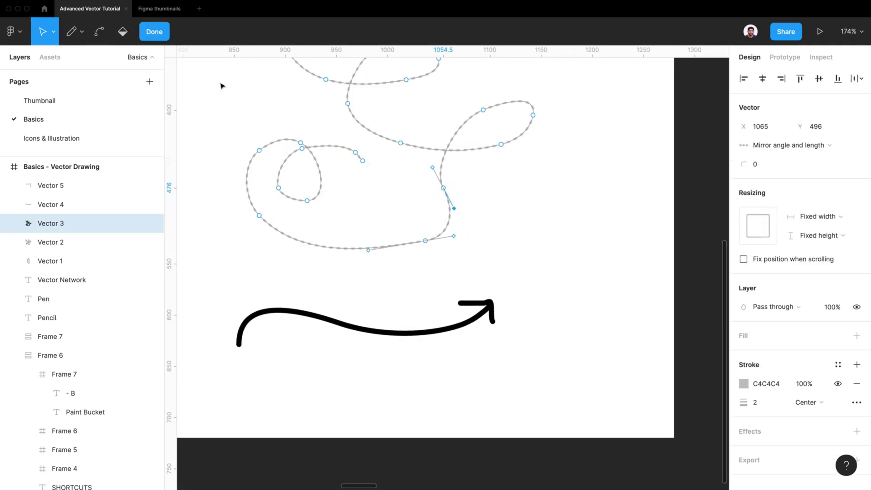
double_click(222, 86)
Set the stroke cap of the looping line's inner end node to Line arrow
scroll(532, 297, "down", 8)
scroll(534, 286, "up", 1)
scroll(534, 285, "up", 15)
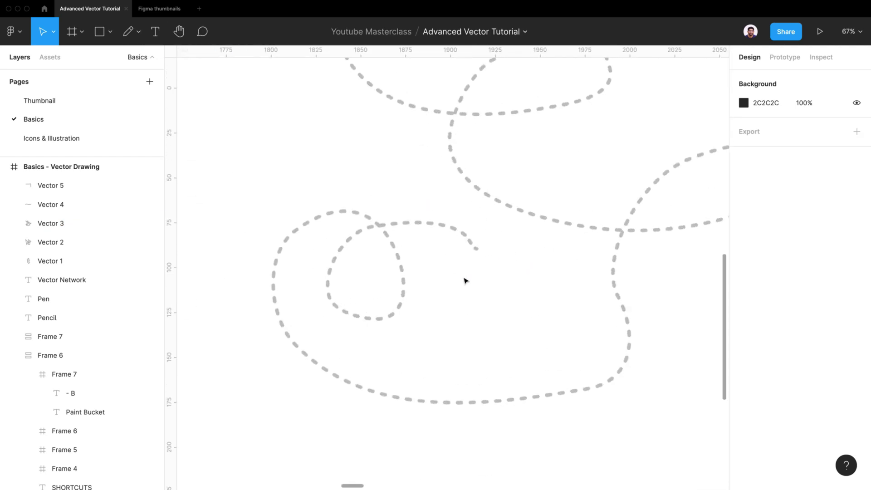
left_click(481, 248)
double_click(483, 245)
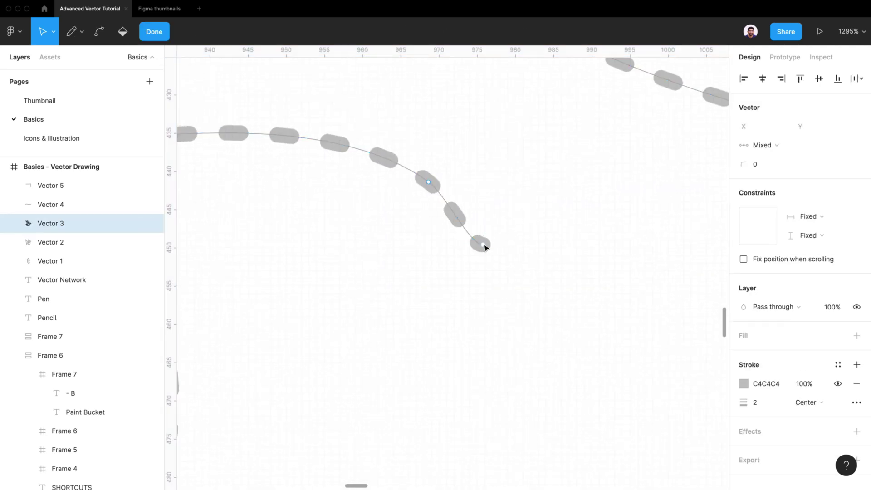
left_click(855, 403)
left_click(607, 427)
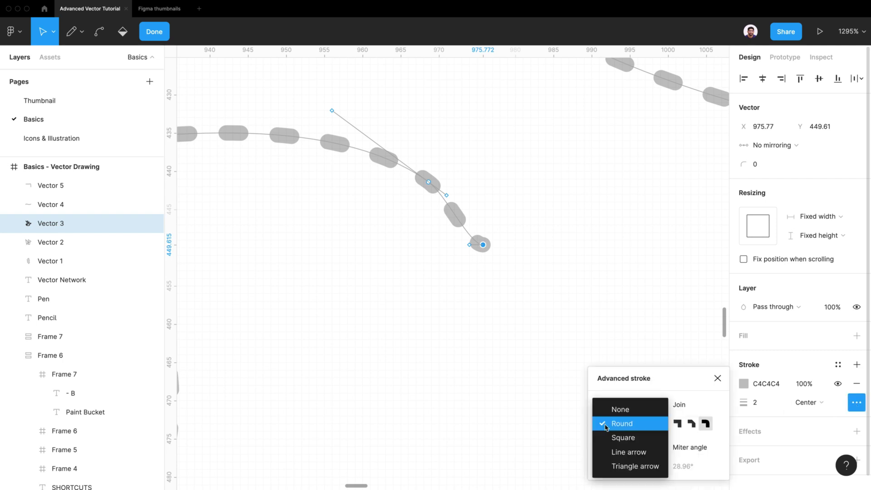
left_click(630, 453)
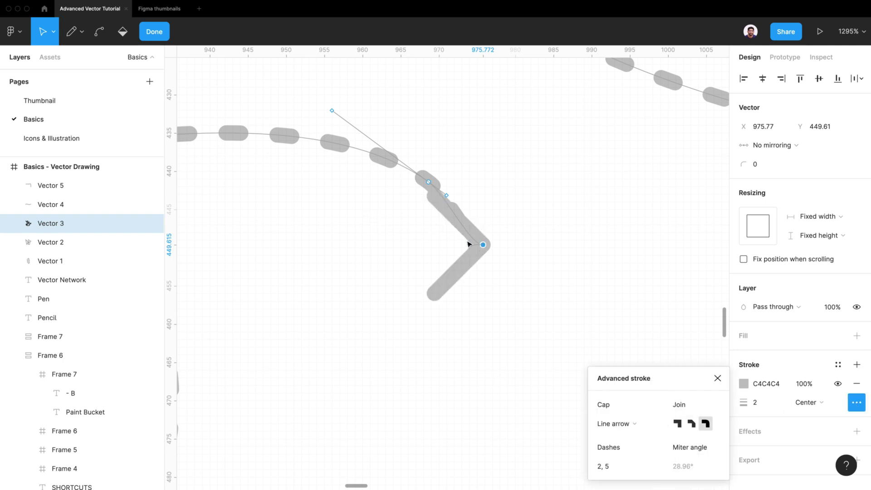
Adjust the end node's handle so the arrowhead follows the line's direction, and finish vector editing
mouse_move(470, 244)
left_mouse_down()
mouse_move(478, 231)
mouse_move(470, 229)
left_mouse_up()
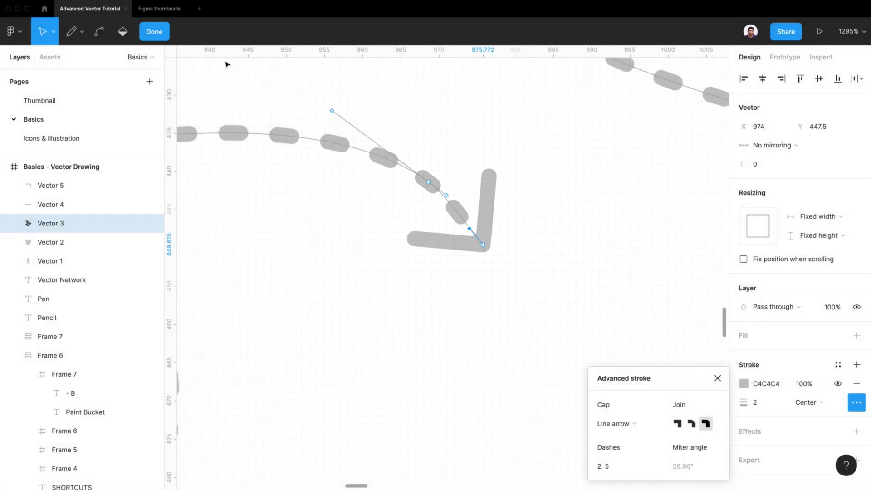
left_click(150, 34)
scroll(398, 291, "down", 10)
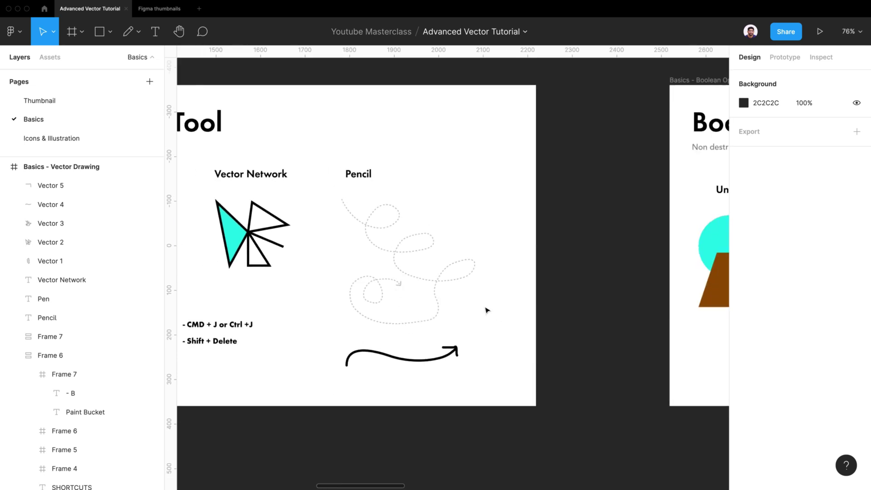
scroll(486, 310, "down", 3)
scroll(341, 173, "left", 3)
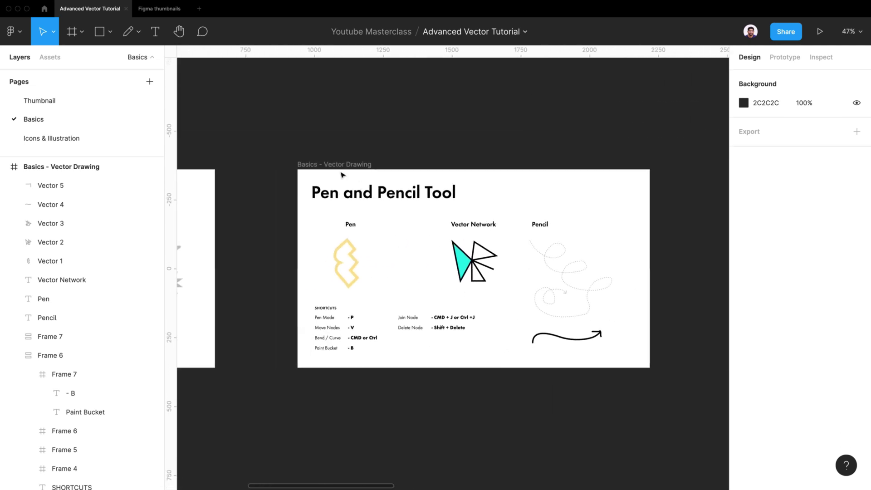
left_click(330, 166)
left_click(330, 166)
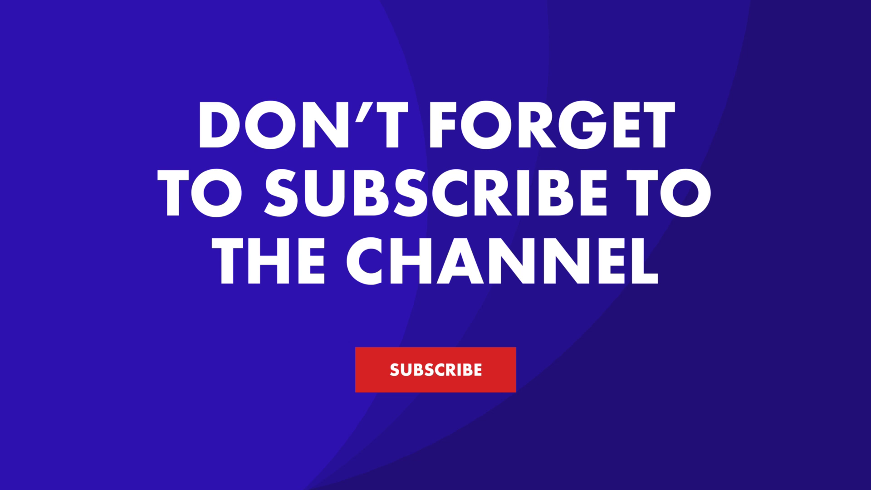
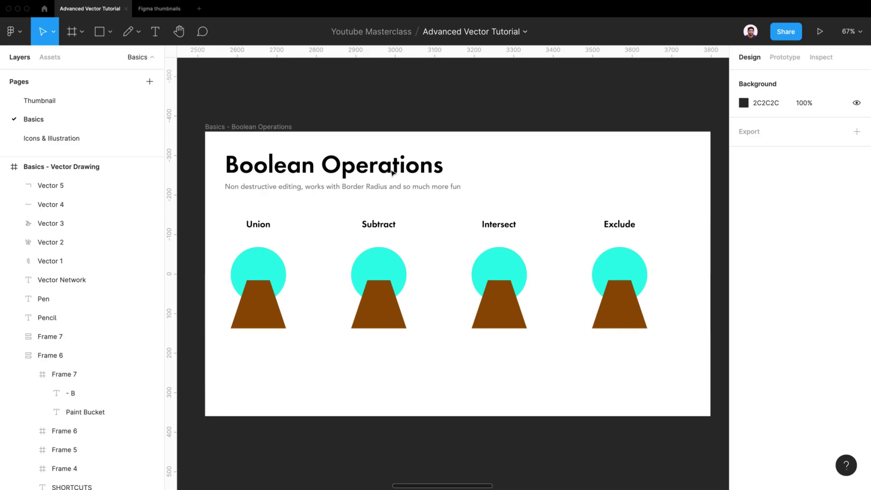
In the Boolean Operations frame, combine the turquoise circle and brown trapezoid below the Union heading with a Union operation
left_click(279, 128)
key("shift+2")
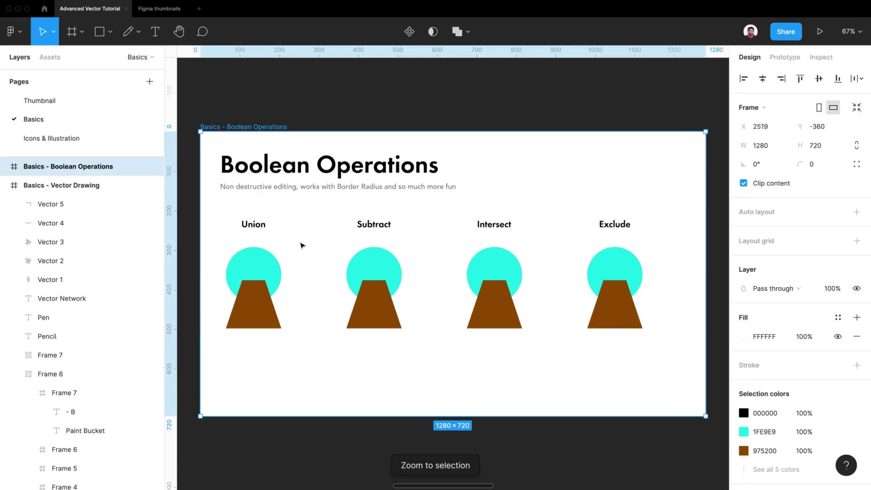
left_click(263, 266)
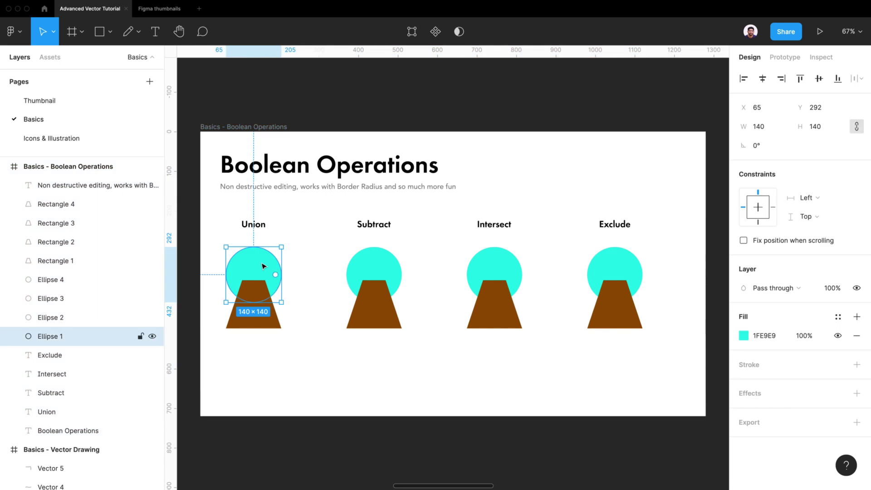
left_click(260, 325, "shift")
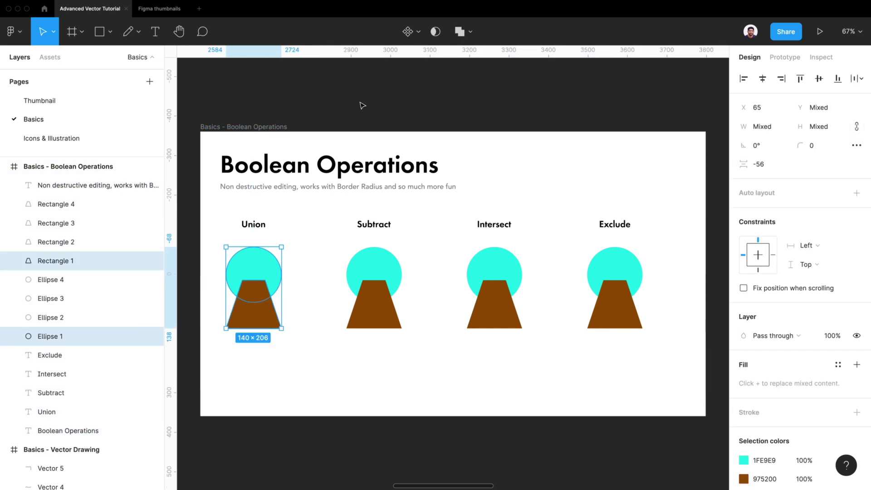
left_click(475, 32)
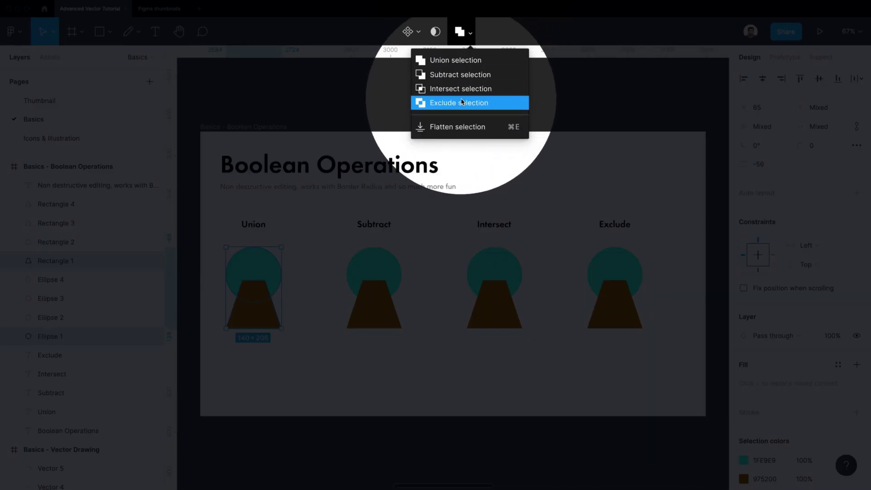
left_click(457, 60)
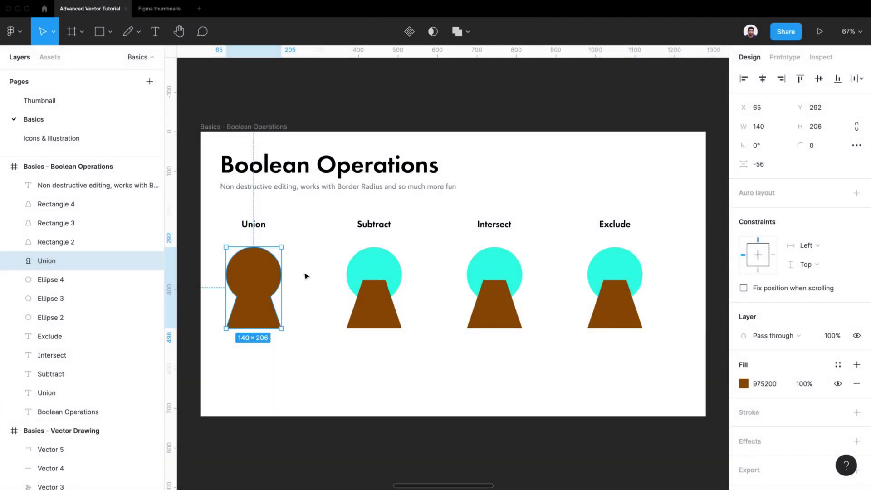
Expand the Union group in the layer list to examine its nested shapes
left_click(305, 276)
left_click(263, 264)
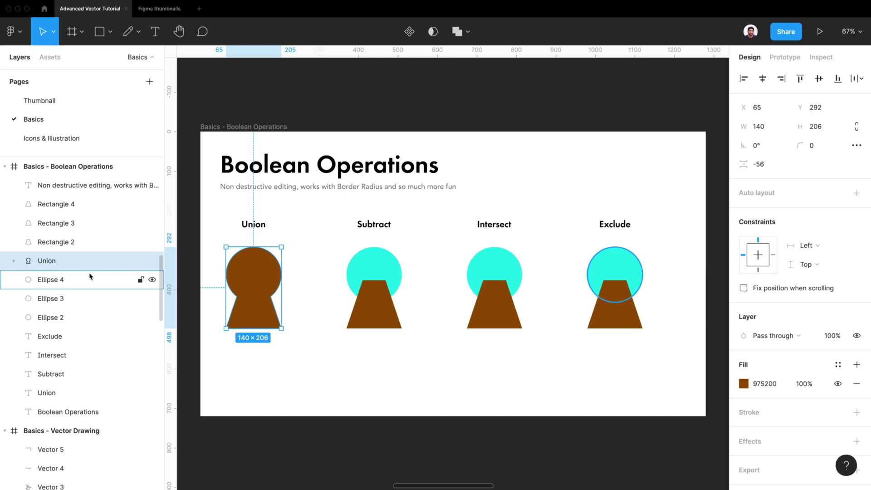
left_click(13, 262)
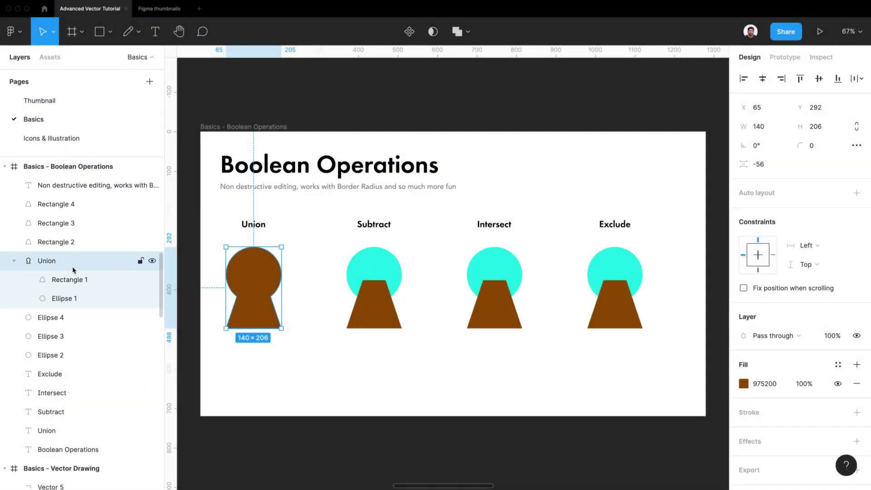
Bring the turquoise circle below the Union heading to the front of the layer order
left_click(246, 270)
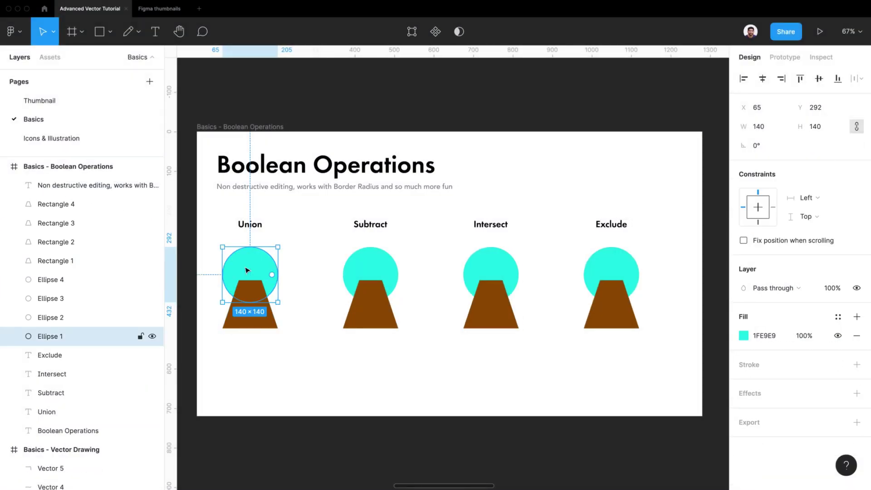
right_click(245, 269)
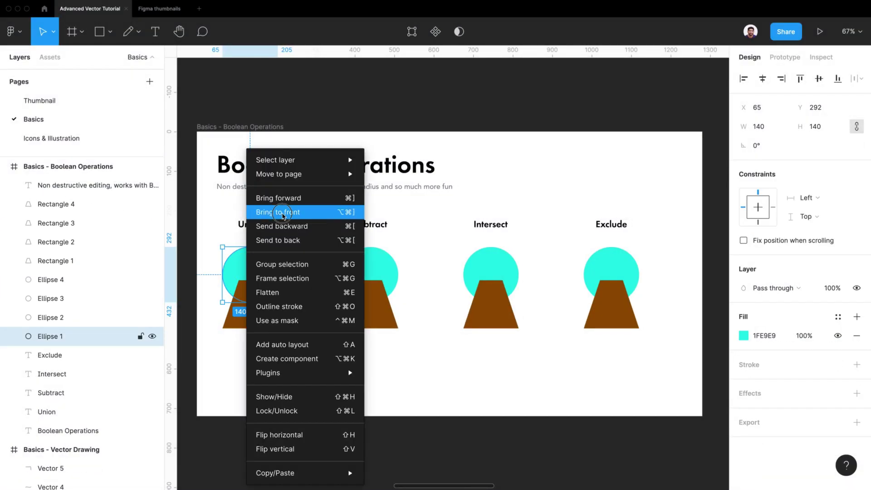
left_click(283, 215)
left_click(294, 264)
Unite the front-most turquoise circle with the brown trapezoid behind it using Union selection
left_click_drag(300, 259, 239, 311)
left_click(460, 32)
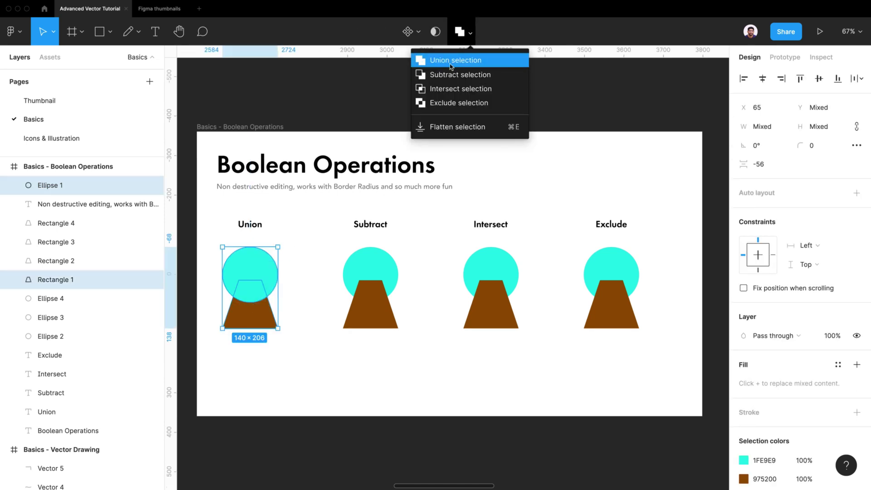
left_click(452, 60)
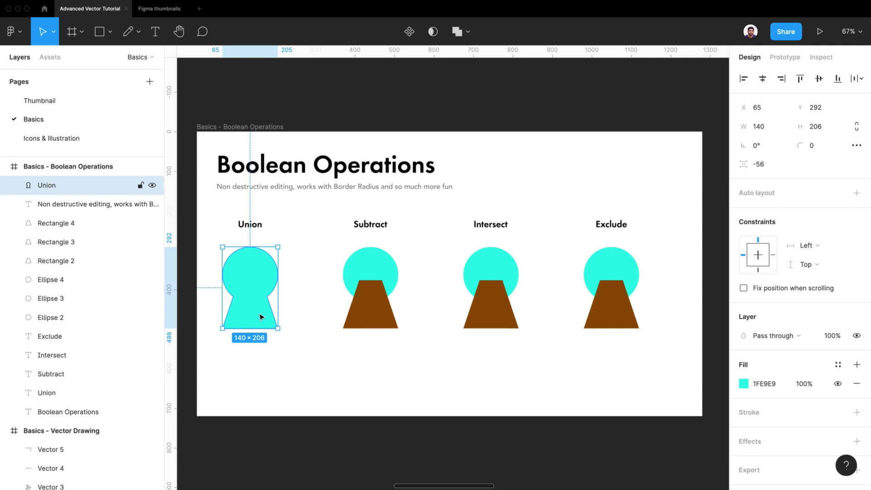
Expand the new Union group and inspect its nested Ellipse 1 layer, leaving nothing selected
left_click(14, 185)
left_click(55, 206)
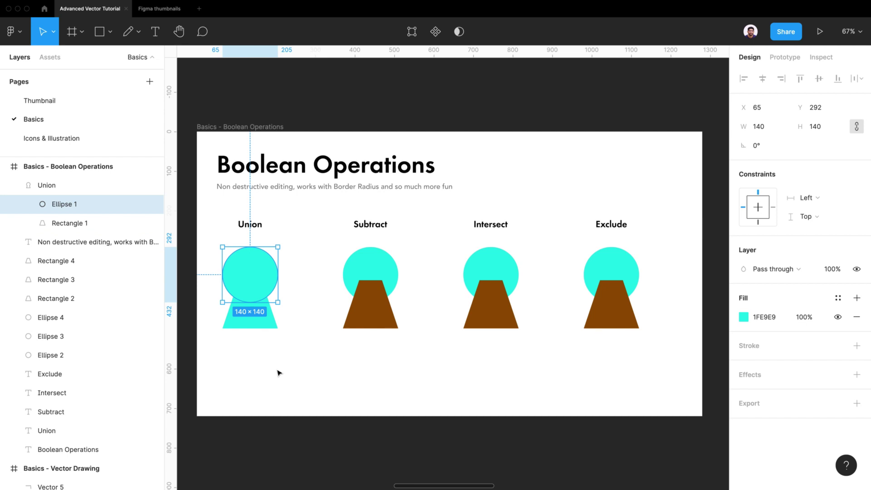
left_click(279, 373)
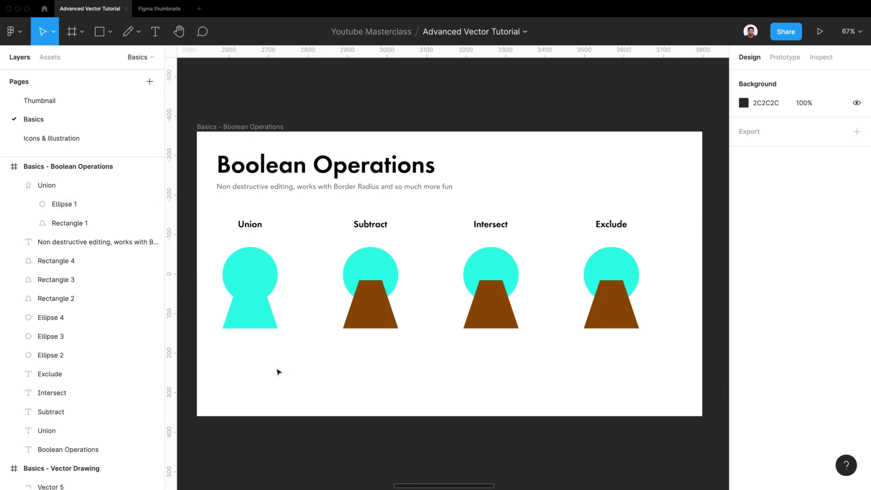
Give the turquoise Union shape a corner radius of 10
left_click(254, 285)
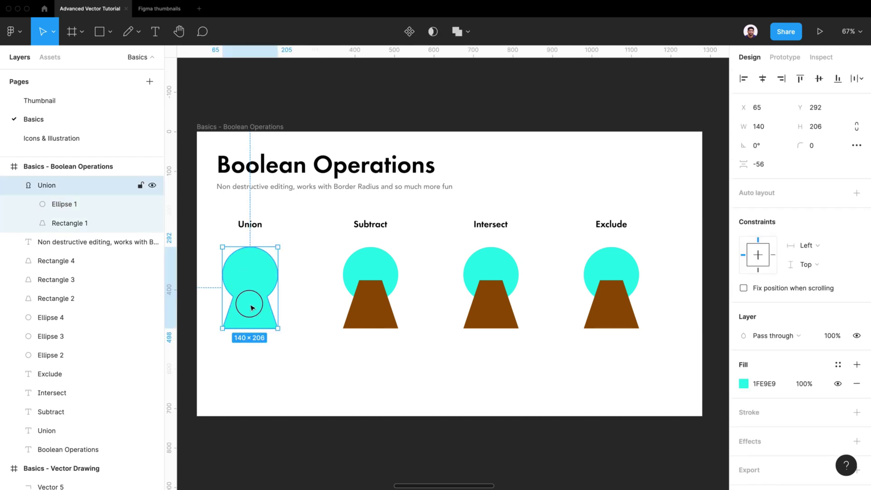
left_click(823, 152)
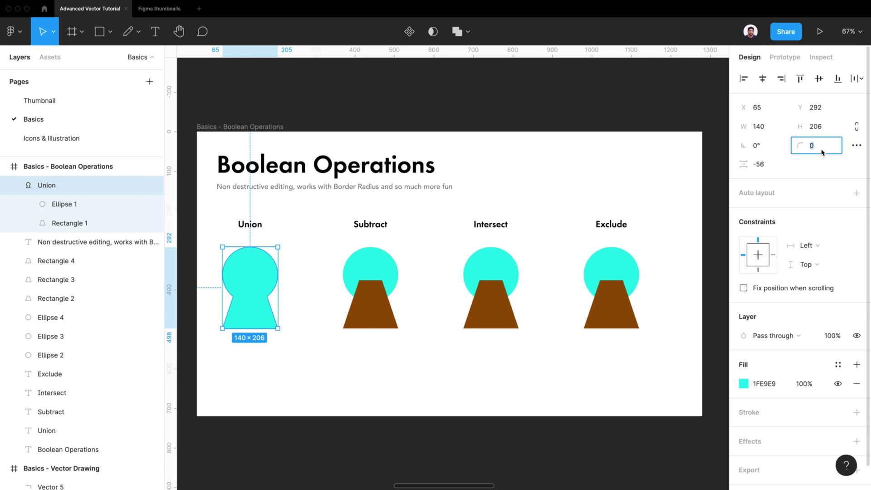
type("10")
key("Return")
scroll(253, 306, "up", 5)
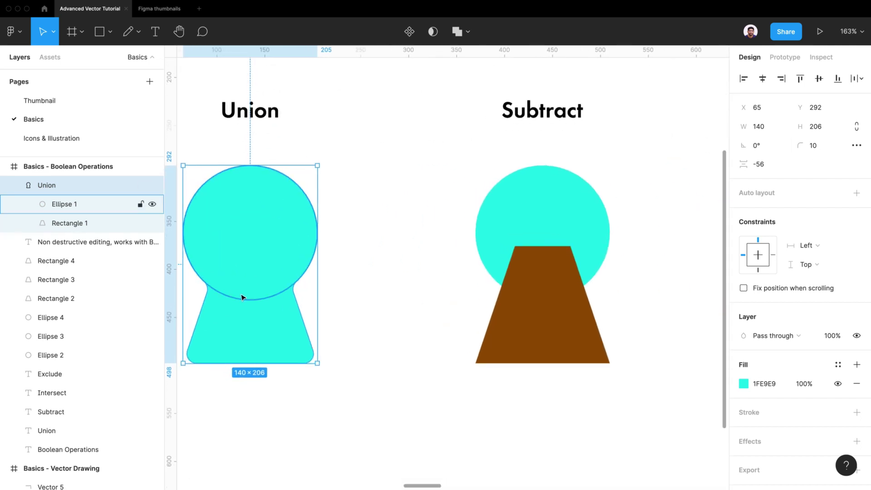
scroll(232, 292, "left", 3)
scroll(233, 295, "up", 1)
Inspect the trapezoid nested in the Union shape, and increase the Union's corner radius to 25
double_click(399, 316)
left_click(399, 338)
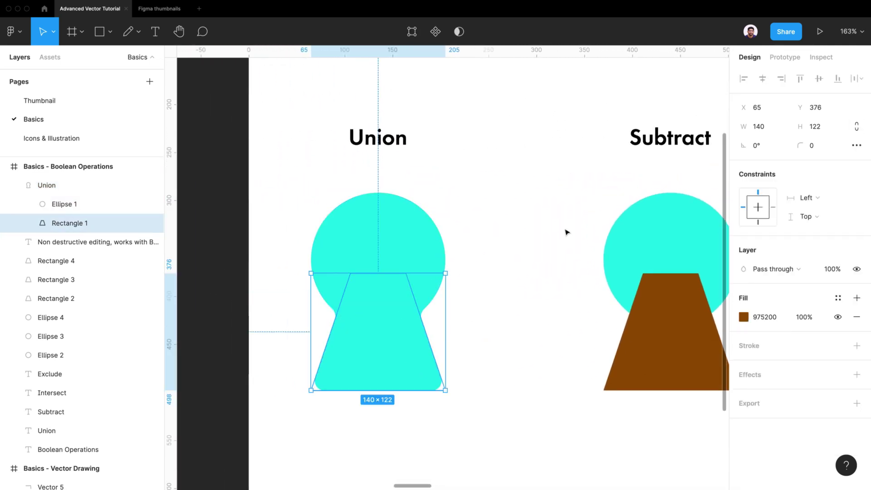
left_click(840, 148)
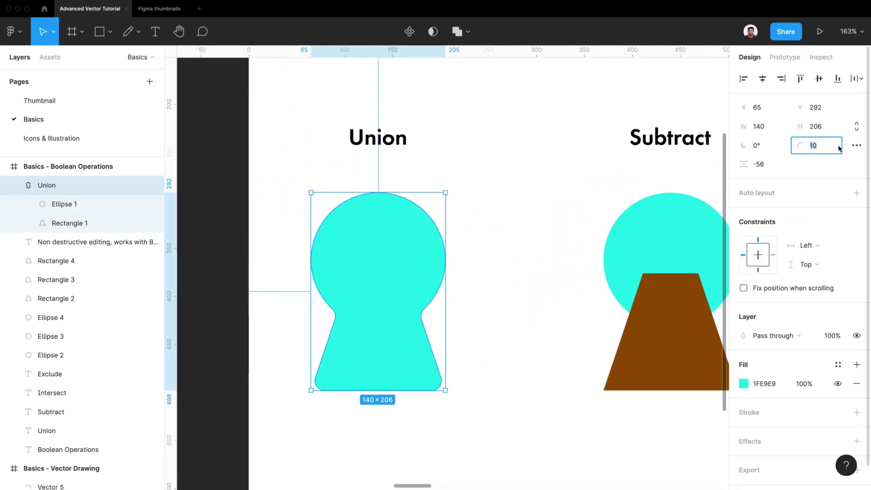
type("25")
key("Return")
Move the trapezoid nested in the Union up to Y 371, and reset the Union's corner radius to 0
mouse_move(372, 351)
left_mouse_down()
mouse_move(330, 359)
mouse_move(404, 326)
mouse_move(370, 399)
mouse_move(377, 348)
mouse_move(366, 338)
mouse_move(380, 338)
left_mouse_up()
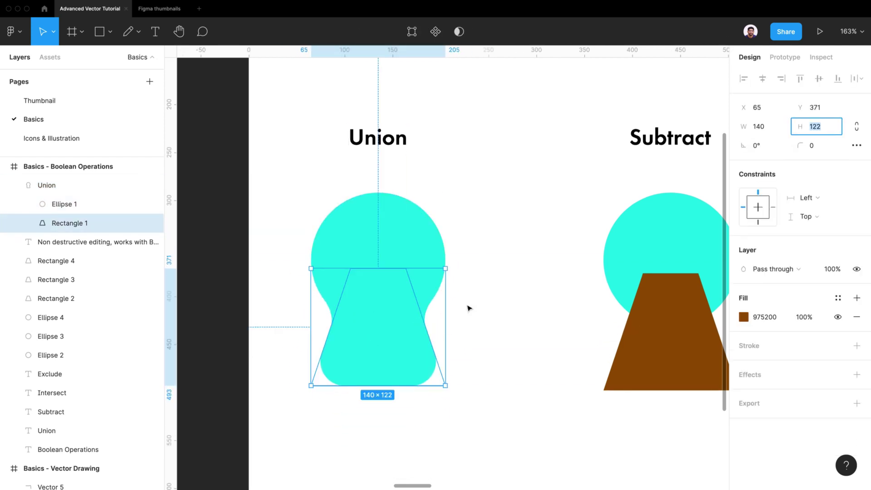
key("Escape")
left_click(815, 144)
type("0")
key("Return")
key("Escape")
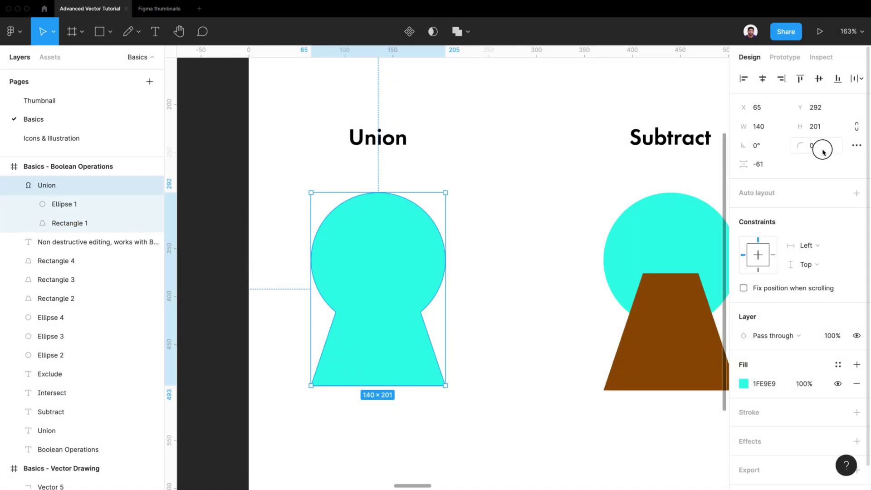
Set the Union shape's corner radius to 20 and fit the whole Boolean Operations frame in view
left_click(823, 150)
type("20")
key("Return")
left_click(467, 290)
scroll(467, 290, "down", 5)
left_click(412, 140)
key("shift+2")
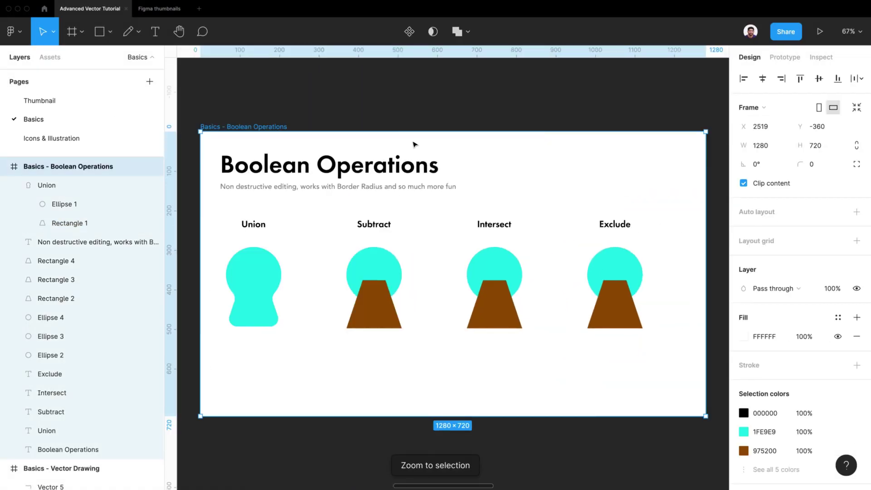
Cut the brown trapezoid out of the turquoise circle below the Subtract heading using Subtract selection
left_click(377, 306)
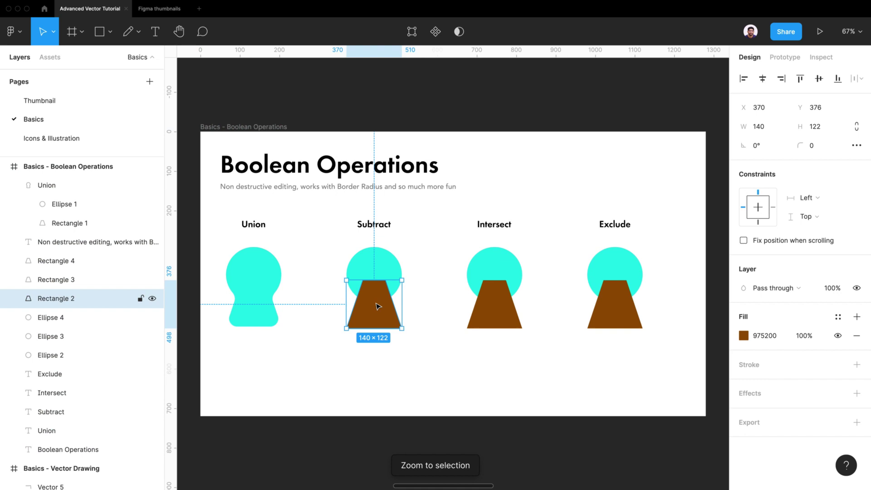
left_click(379, 269, "shift")
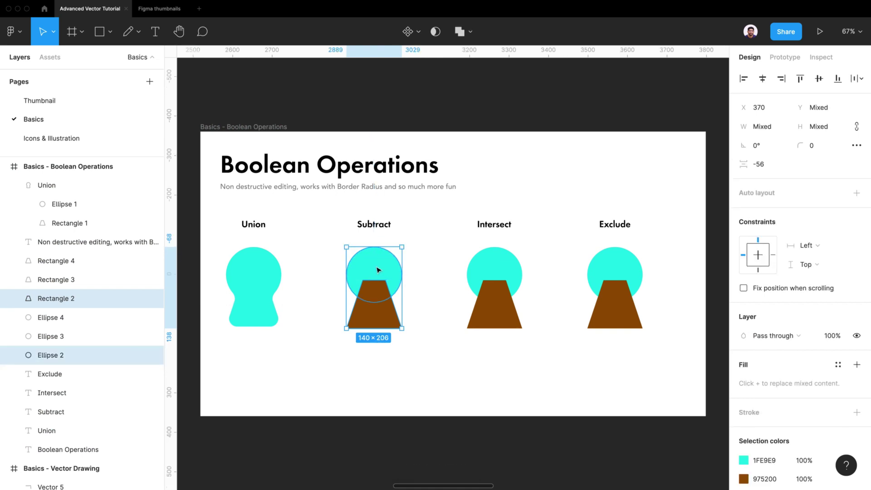
left_click(471, 31)
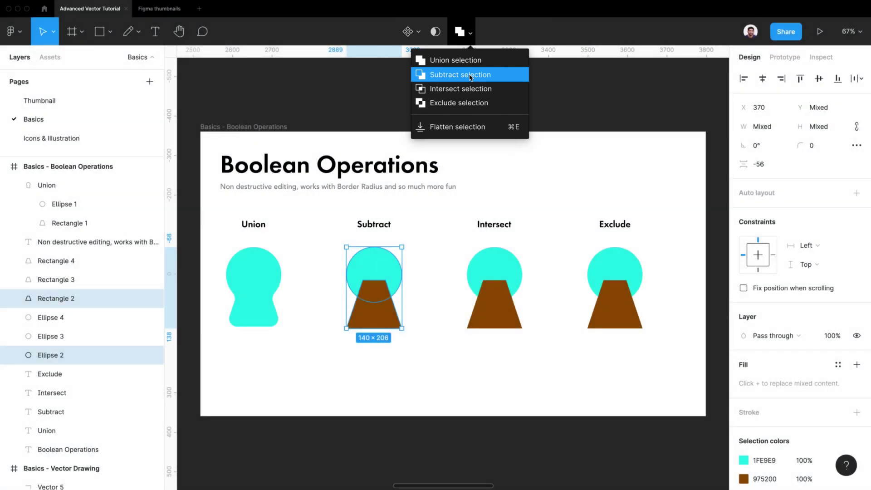
left_click(471, 75)
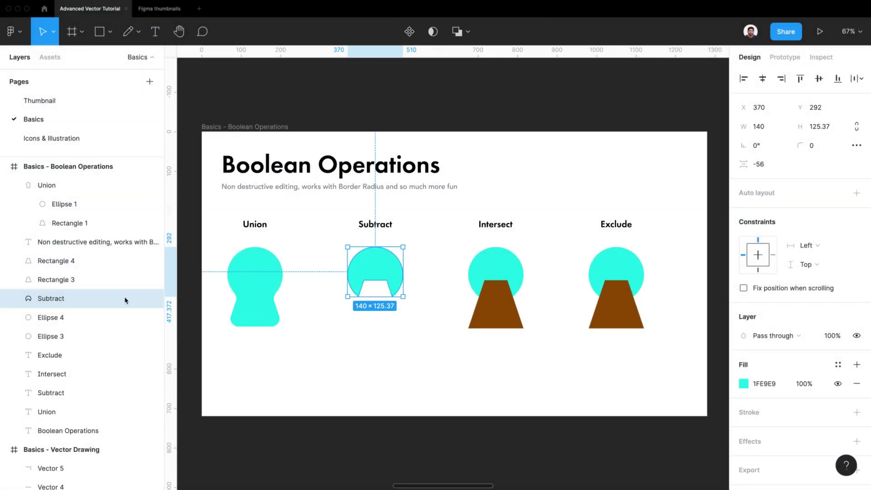
Expand the Subtract group and move its nested trapezoid, Rectangle 2, up to Y 332
left_click(15, 299)
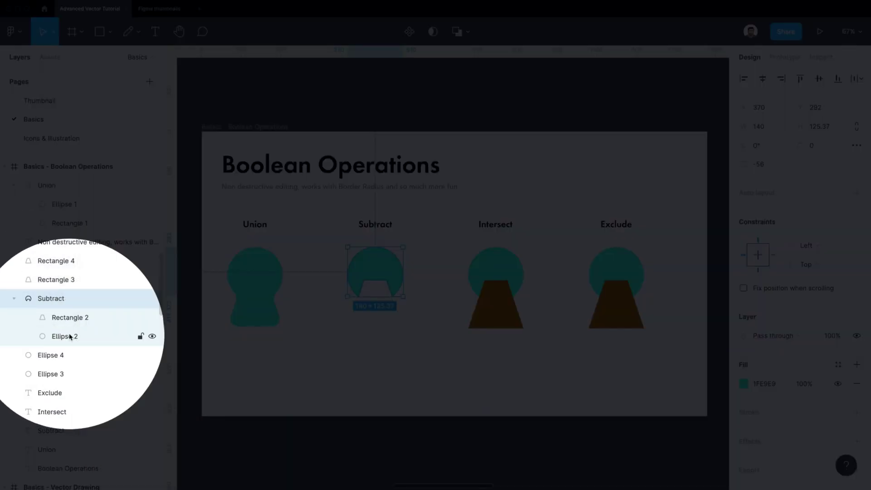
left_click(69, 318)
left_click_drag(376, 304, 377, 288)
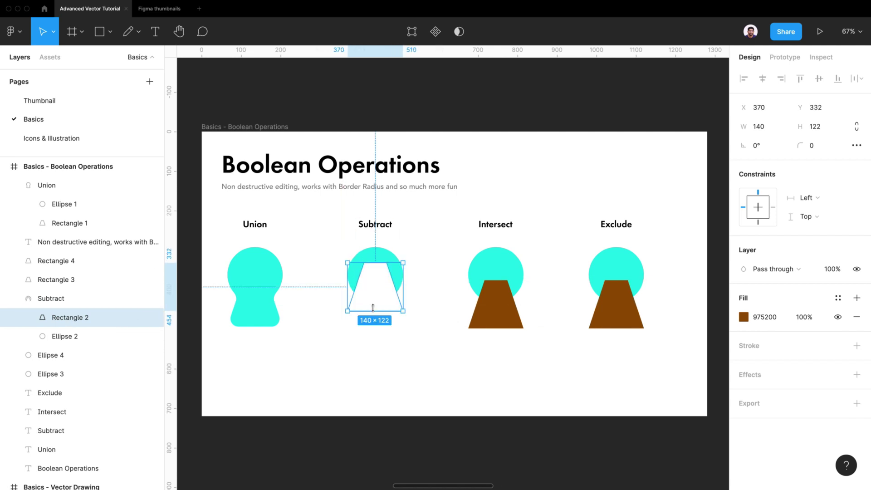
left_click(381, 331)
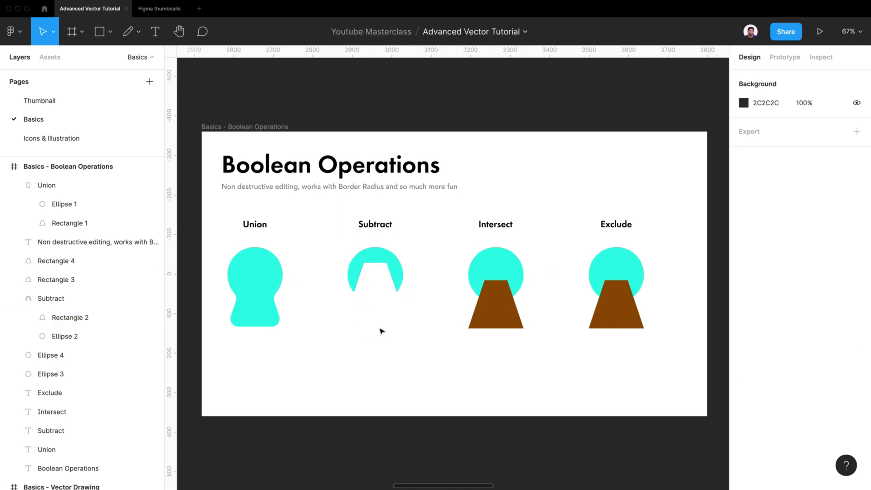
Combine the trapezoid and circle below the Intersect heading using Intersect selection, leaving nothing selected
left_click(505, 304)
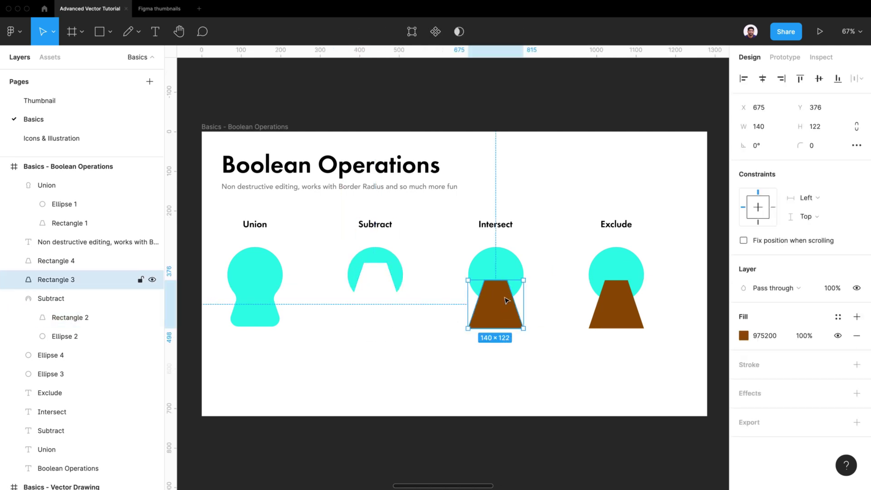
left_click(502, 273, "shift")
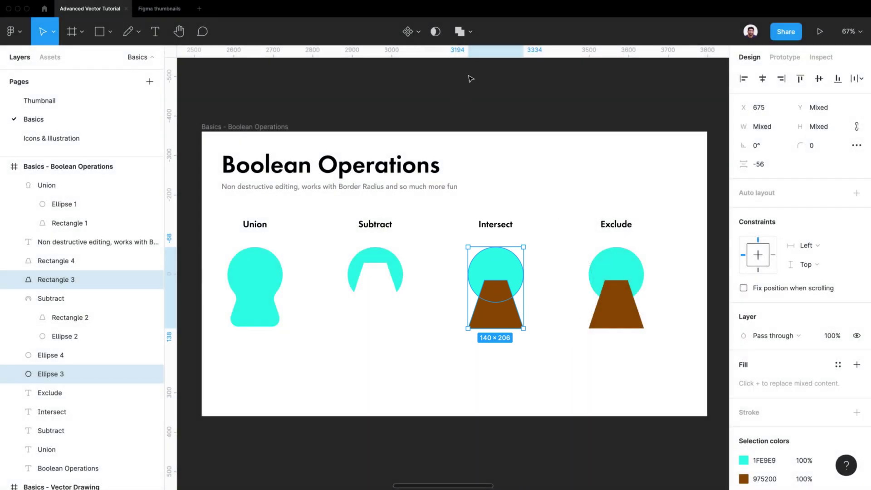
left_click(467, 34)
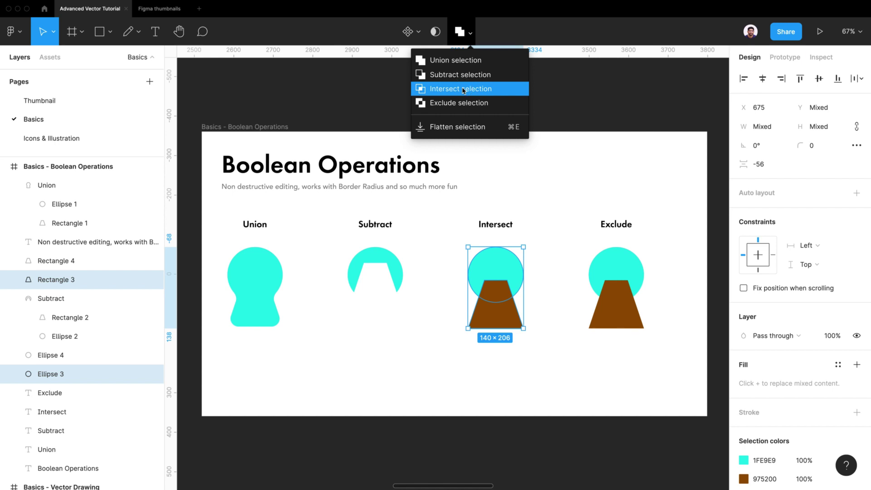
left_click(463, 89)
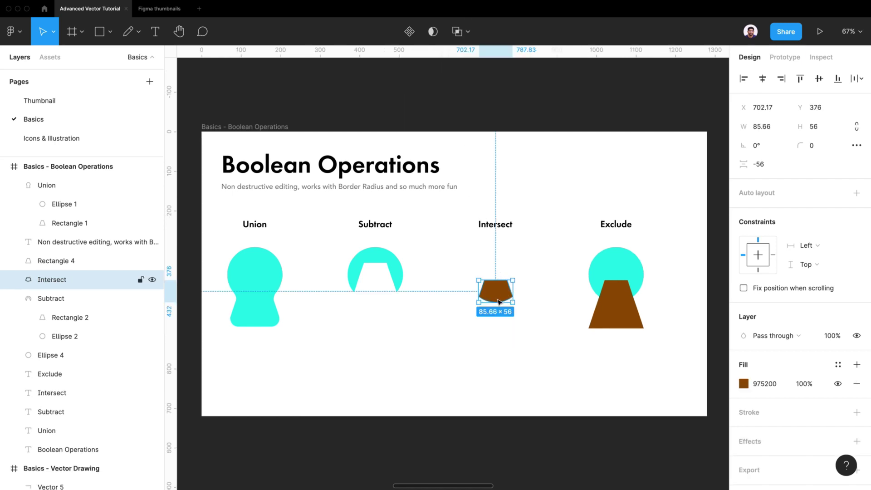
left_click(543, 296)
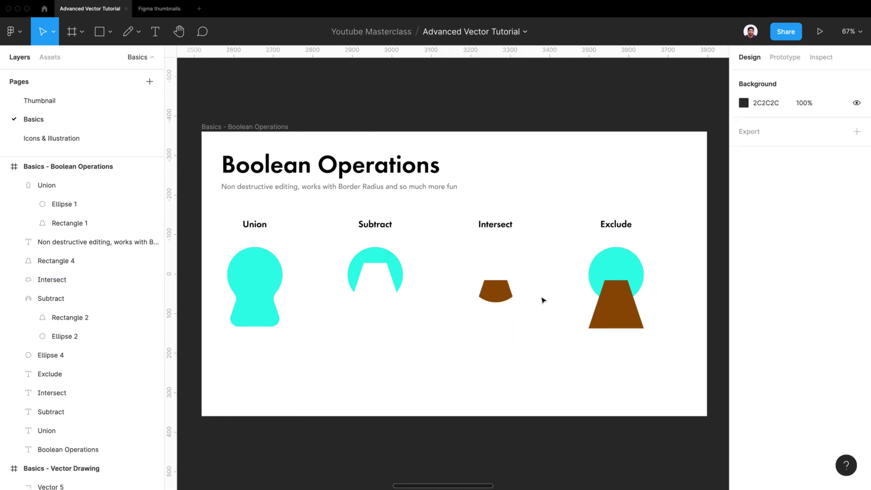
Combine the circle and trapezoid below the Exclude heading using Exclude selection, with the whole frame in view
left_click(619, 257)
left_click(618, 290, "shift")
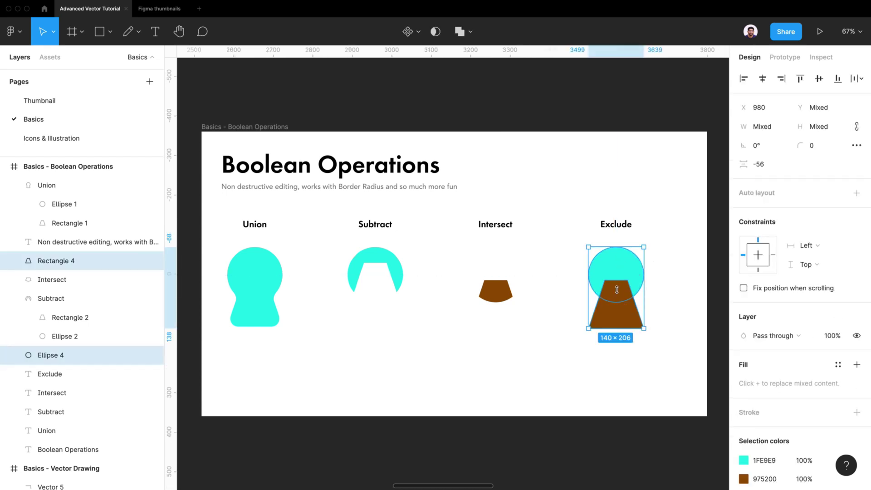
scroll(620, 292, "right", 2)
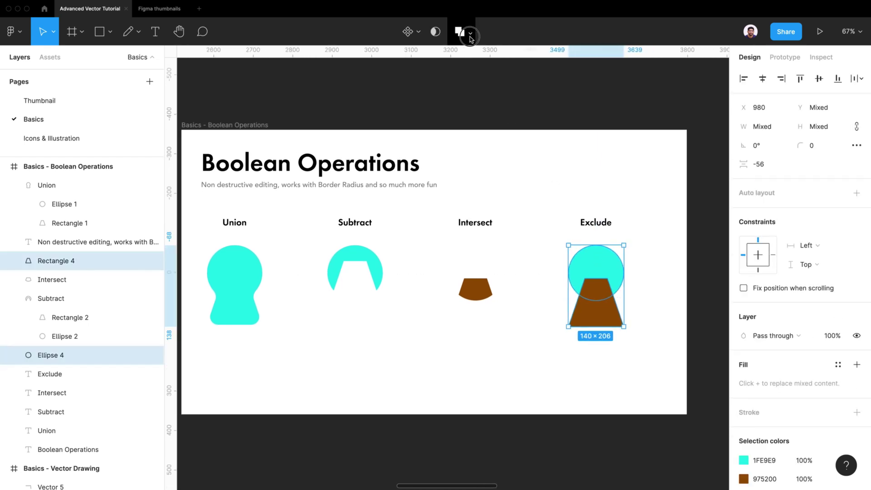
left_click(463, 31)
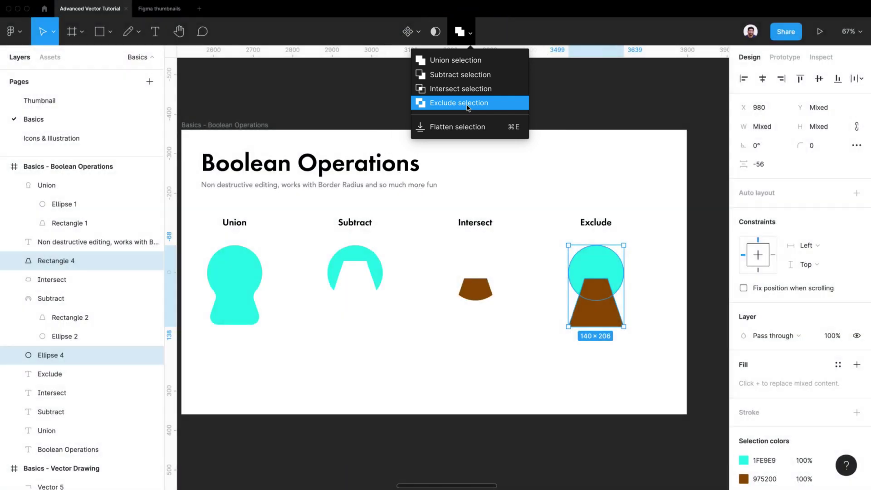
left_click(467, 103)
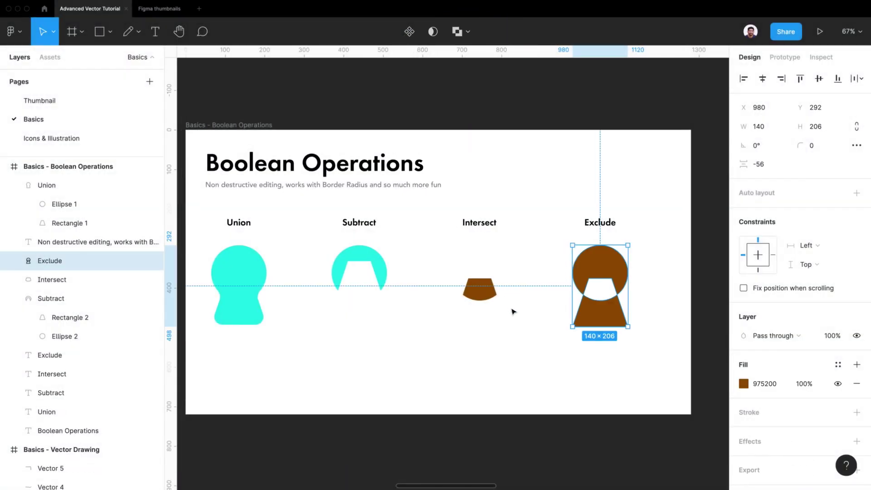
scroll(513, 312, "left", 2)
left_click(276, 129)
key("shift+2")
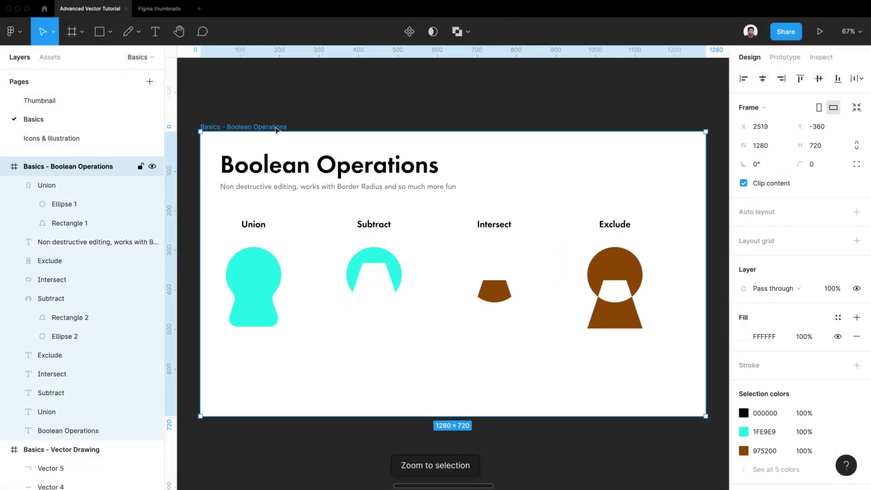
left_click(497, 394)
Examine the nested shapes of the Exclude, Intersect and Subtract groups, and collapse all Boolean groups in the layer list
left_click(631, 315)
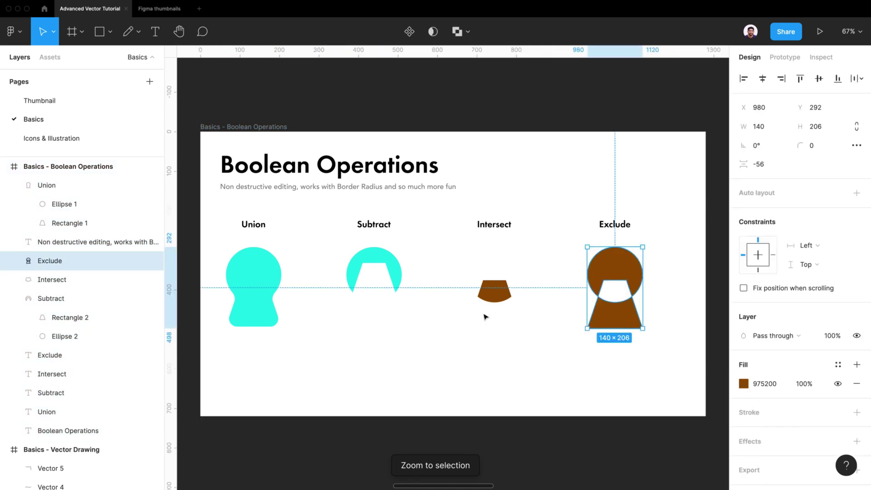
left_click(14, 260)
left_click(14, 260)
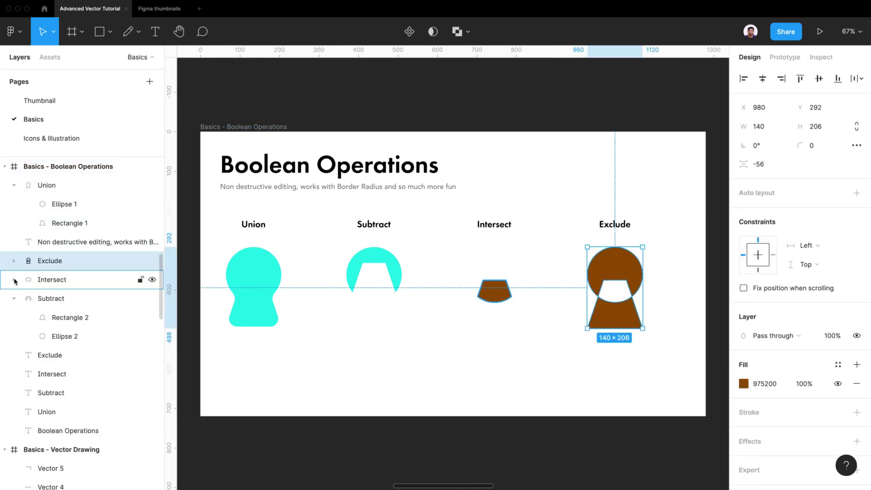
left_click(14, 280)
left_click(14, 280)
left_click(14, 299)
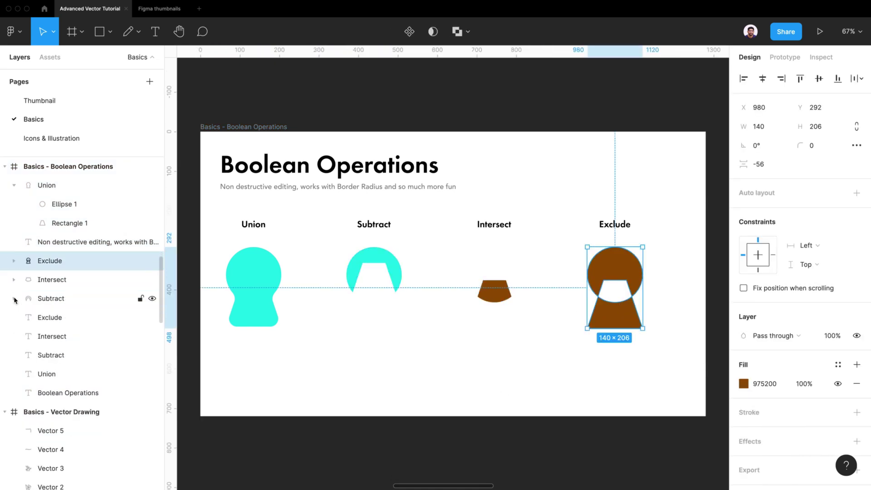
left_click(15, 298)
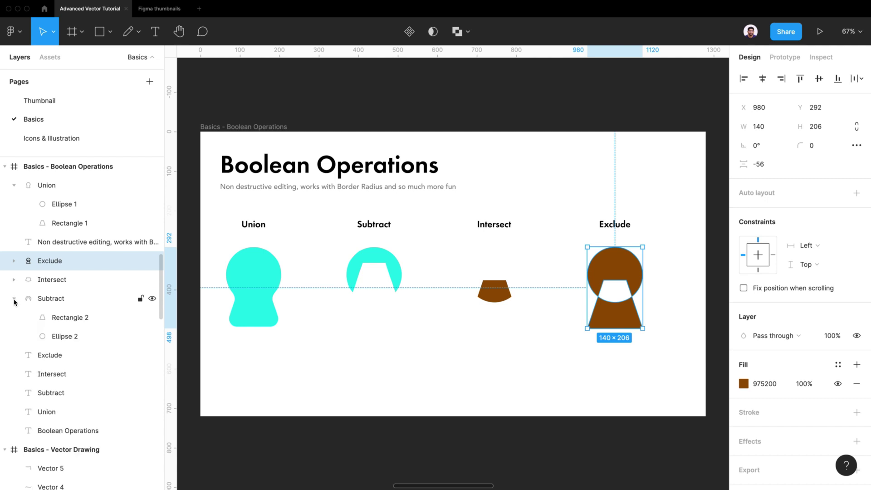
left_click(14, 298)
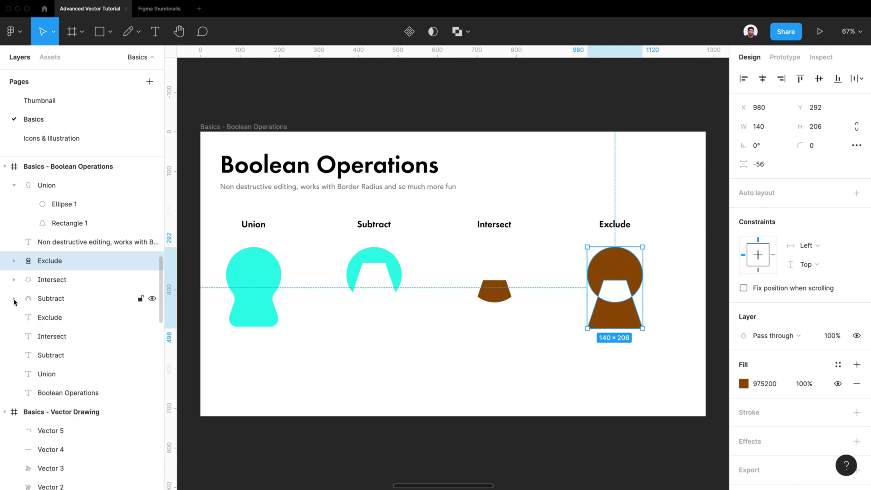
left_click(14, 188)
left_click(317, 372)
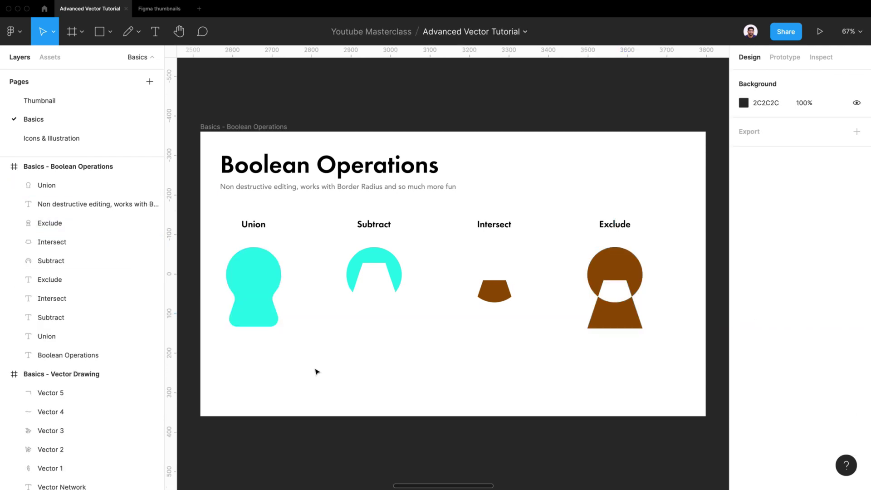
Ungroup the Union shape back into its separate circle and trapezoid
left_click(261, 272)
right_click(43, 185)
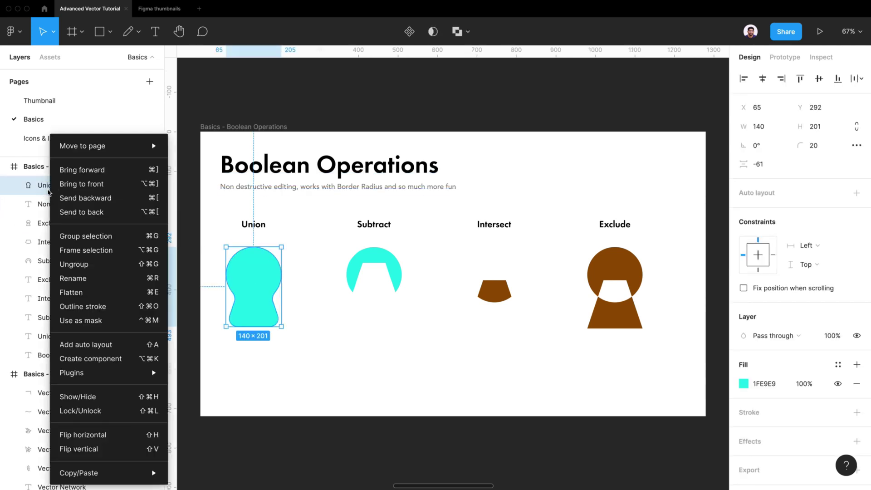
left_click(115, 264)
left_click(348, 342)
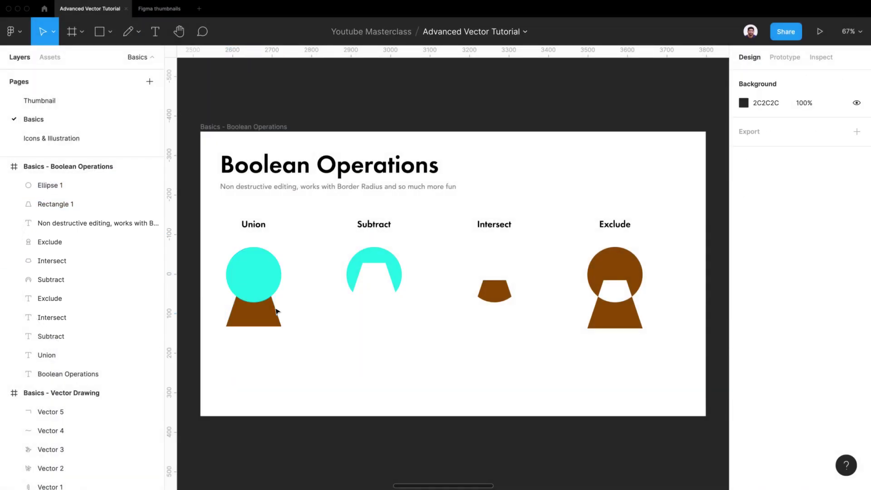
Ungroup the Subtract, Intersect and Exclude shapes into separate circles and trapezoids, and move the Subtract trapezoid down to Y 371
left_click_drag(342, 331, 642, 254)
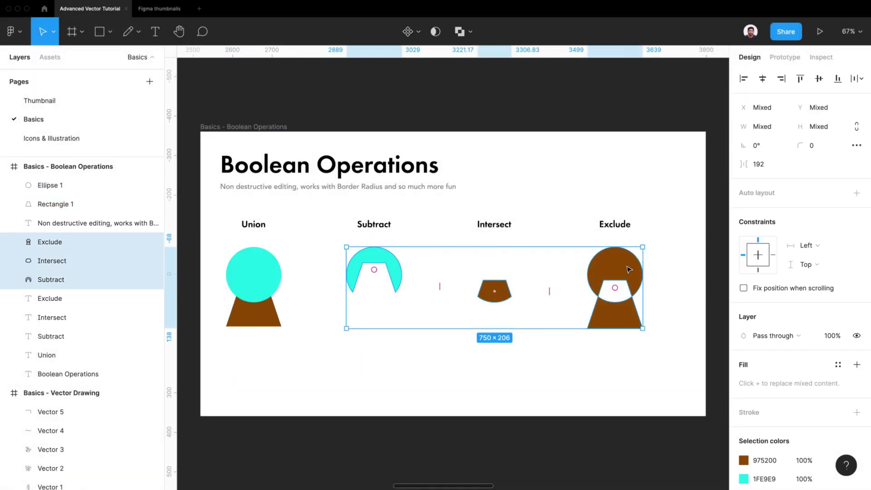
right_click(626, 268)
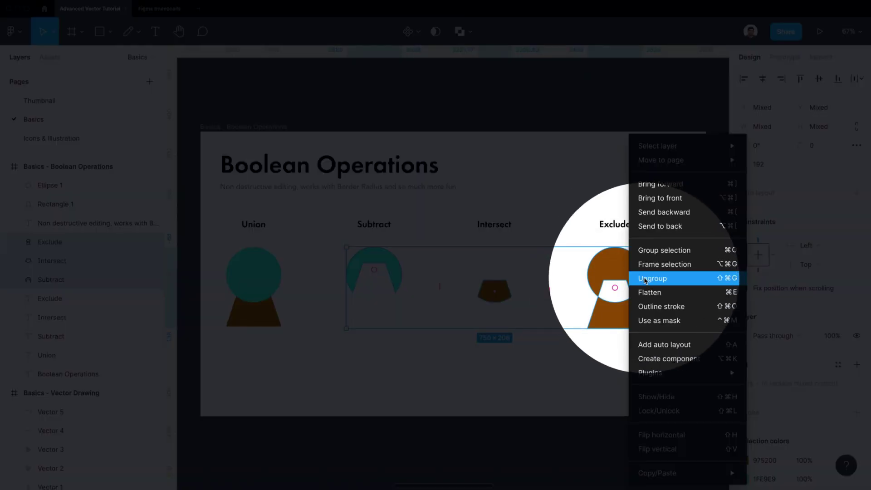
left_click(645, 279)
left_click(506, 385)
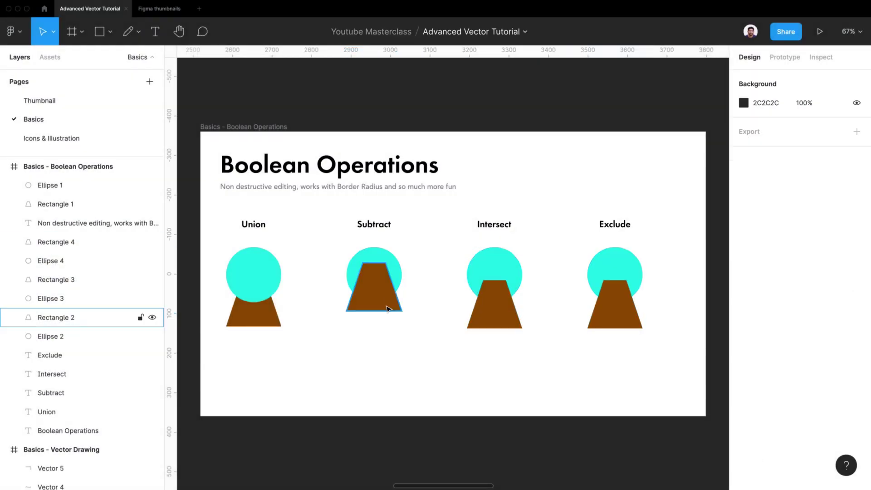
left_click(387, 323)
left_click(426, 367)
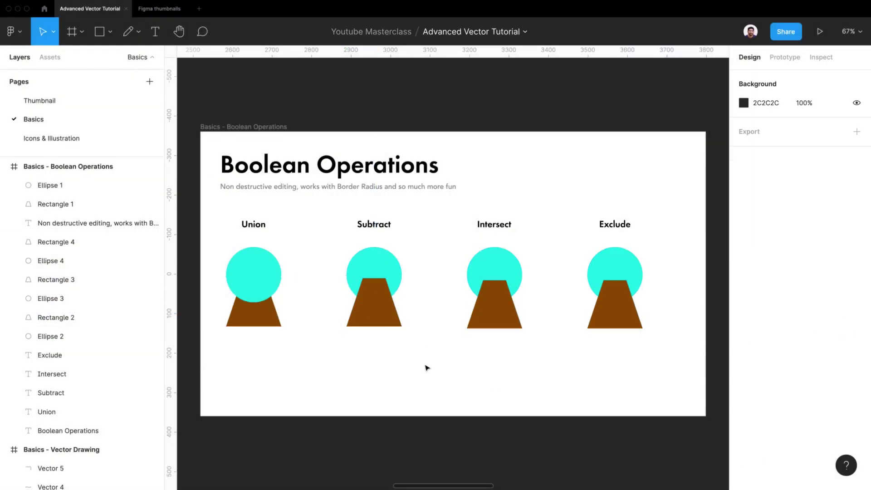
Undo the trapezoid move and all ungrouping so the four Boolean groups are restored, leaving nothing selected
left_click(228, 128)
key("shift+2")
left_click(315, 117)
key("super+z")
key("super+z")
key("super+z")
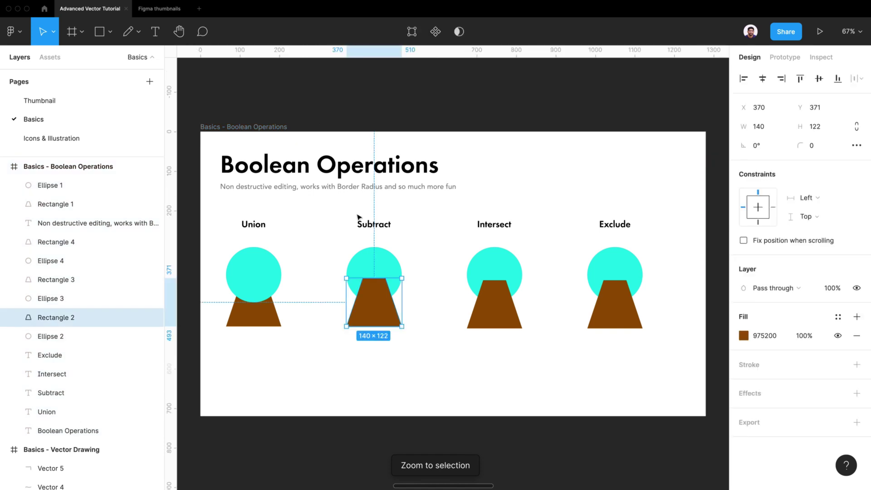
key("super+z")
key("super+z")
key("super+z")
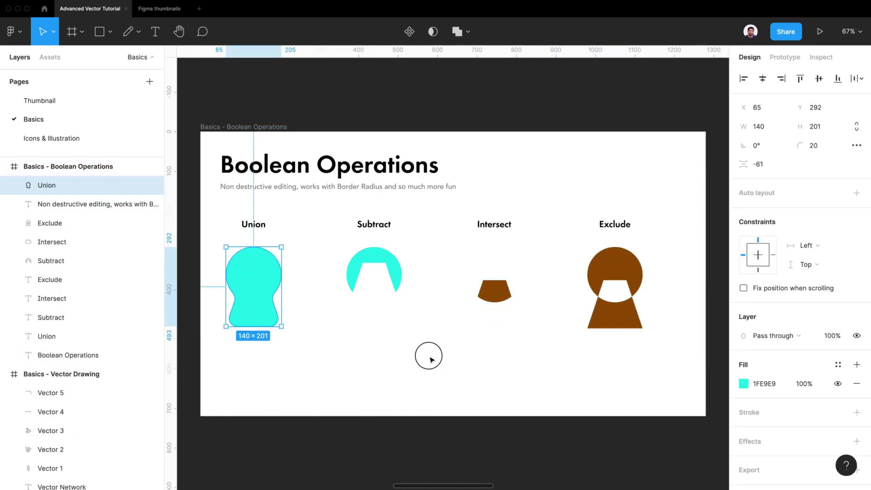
left_click(430, 358)
Draw a 208 × 208 square, horizontally centred below the subtitle of the Nested Boolean Operations frame
scroll(487, 350, "right", 15)
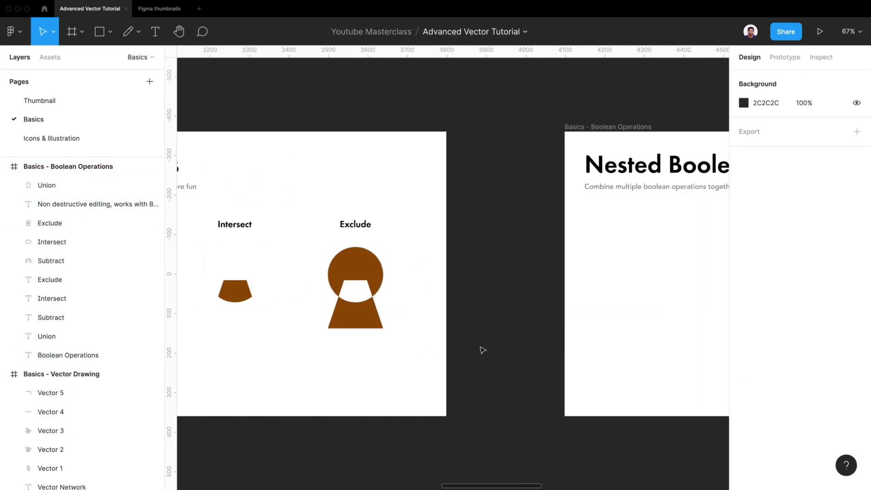
scroll(483, 350, "right", 2)
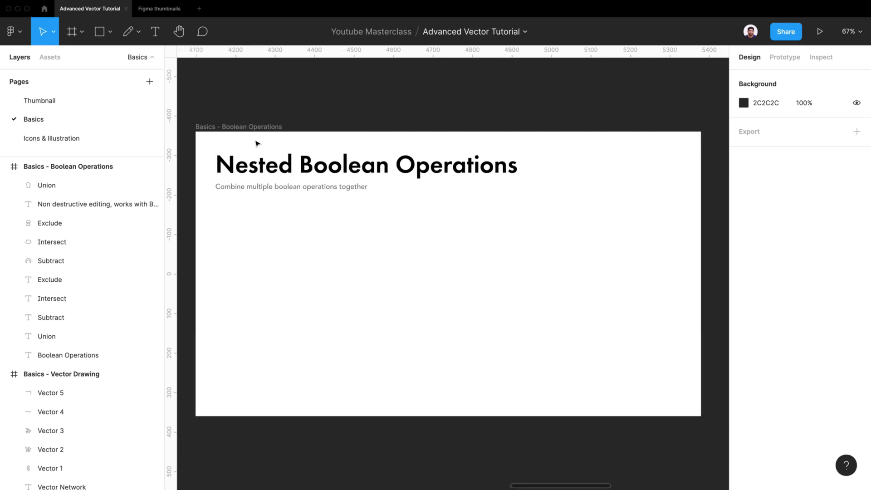
left_click(109, 31)
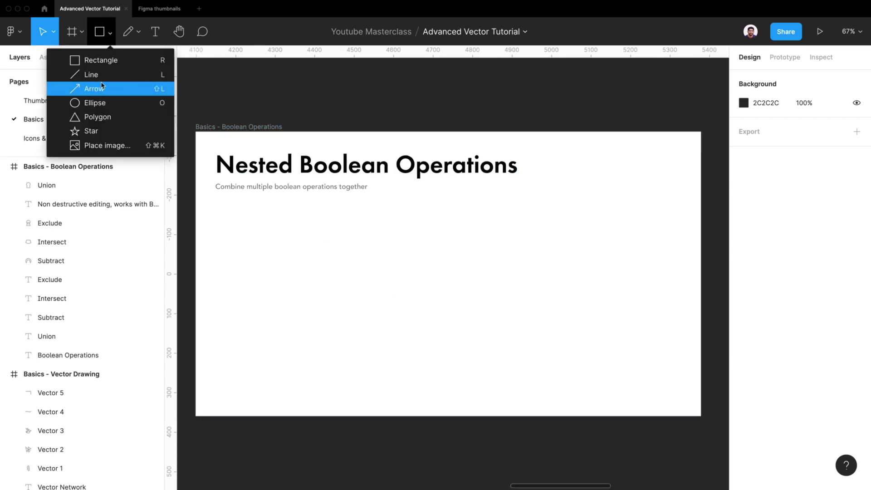
left_click(101, 59)
mouse_move(383, 247)
left_mouse_down()
mouse_move(466, 306)
mouse_move(436, 295)
mouse_move(451, 296)
left_mouse_up()
left_click(442, 374)
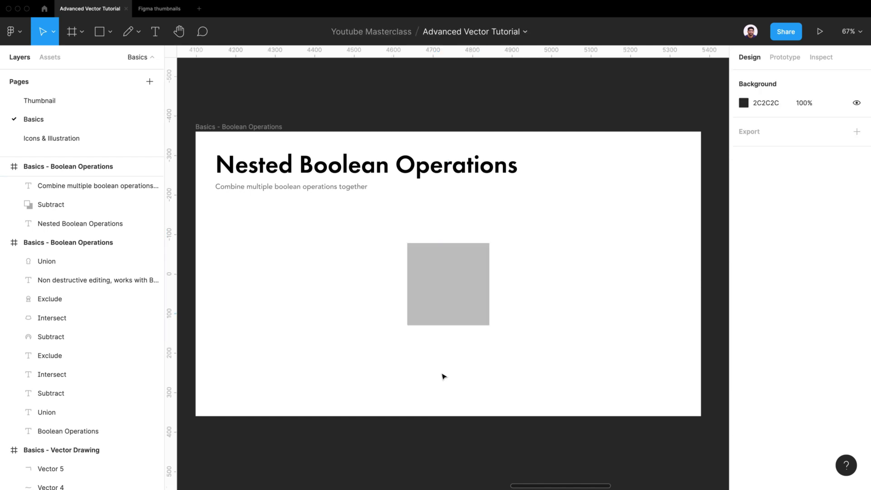
Draw a circle about 284 × 284 overlapping the lower part of the square and horizontally centred with it
key("o")
mouse_move(387, 263)
left_mouse_down()
mouse_move(455, 299)
mouse_move(472, 320)
mouse_move(449, 321)
mouse_move(455, 333)
left_mouse_up()
left_click_drag(491, 358, 518, 387)
left_click_drag(469, 340, 456, 335)
left_click(543, 308)
Combine the square and the circle using Union selection and fill the result with blue 3085D7
left_click(478, 254)
left_click(469, 352, "shift")
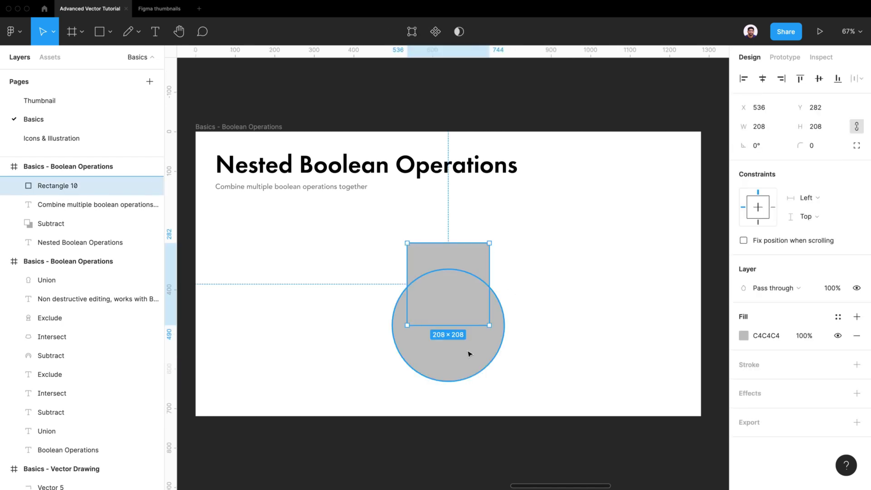
left_click(471, 32)
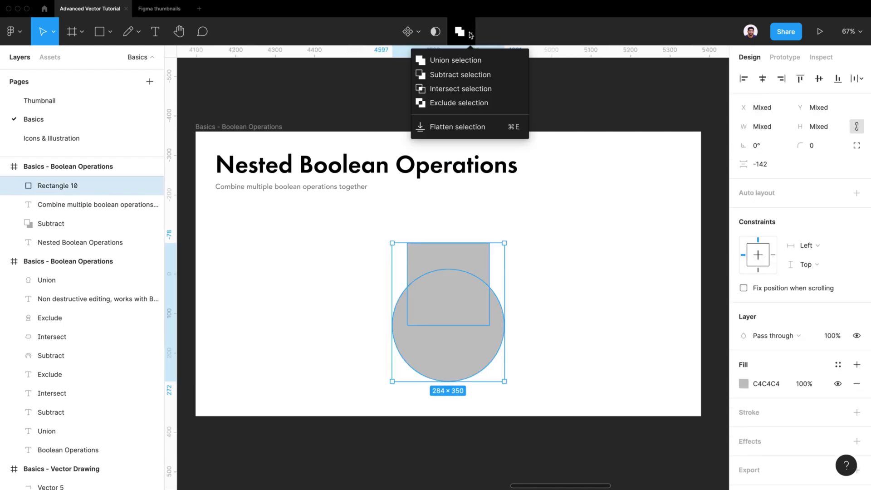
left_click(453, 59)
left_click(743, 384)
left_click(659, 433)
Narrow the square inside the Union to a width of 127 and centre it horizontally over the circle
left_click(541, 272)
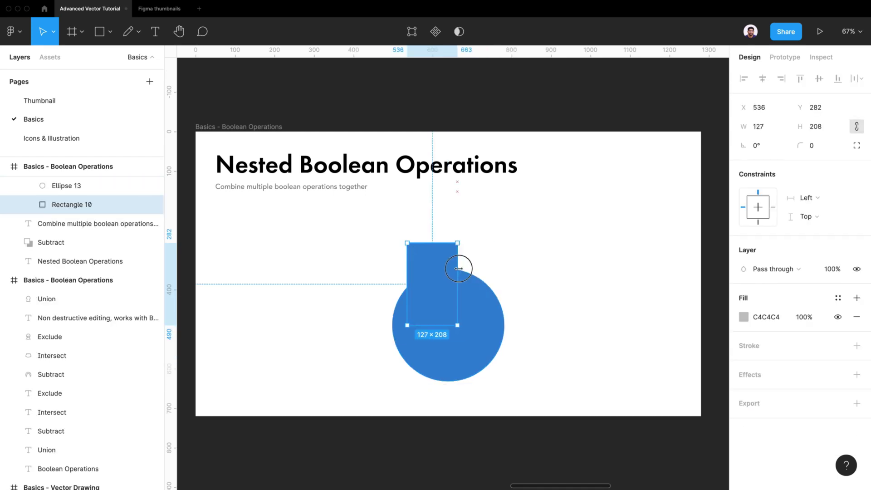
left_click(535, 278)
left_click(387, 294)
scroll(136, 225, "up", 2)
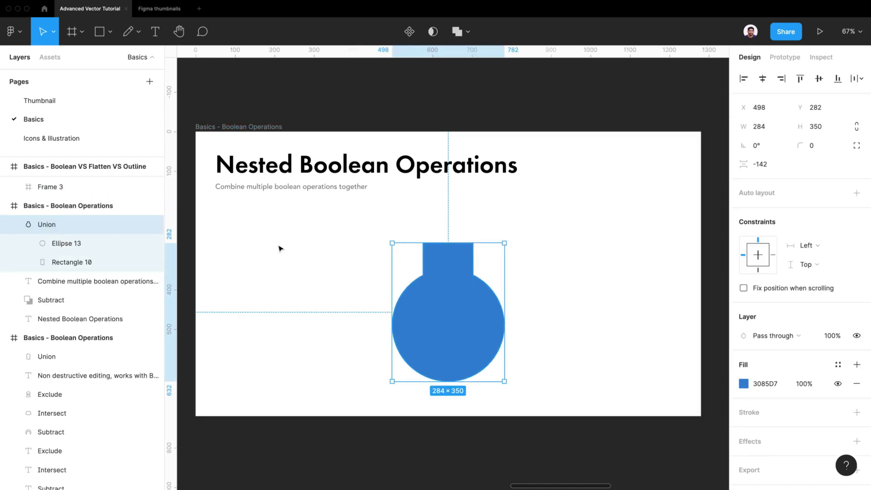
Duplicate the circle inside the Union and scale the copy down to about half size near the circle's centre
left_click(20, 225)
right_click(447, 303)
left_click(439, 305)
double_click(438, 304)
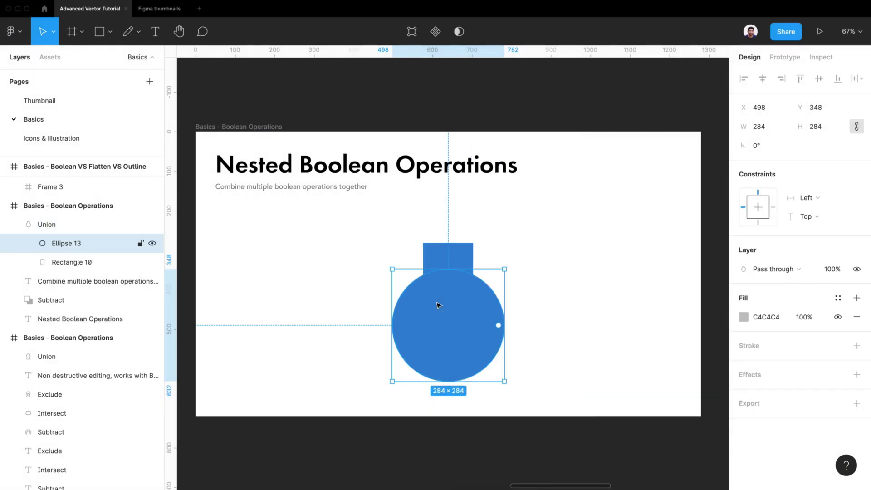
key("ctrl+d")
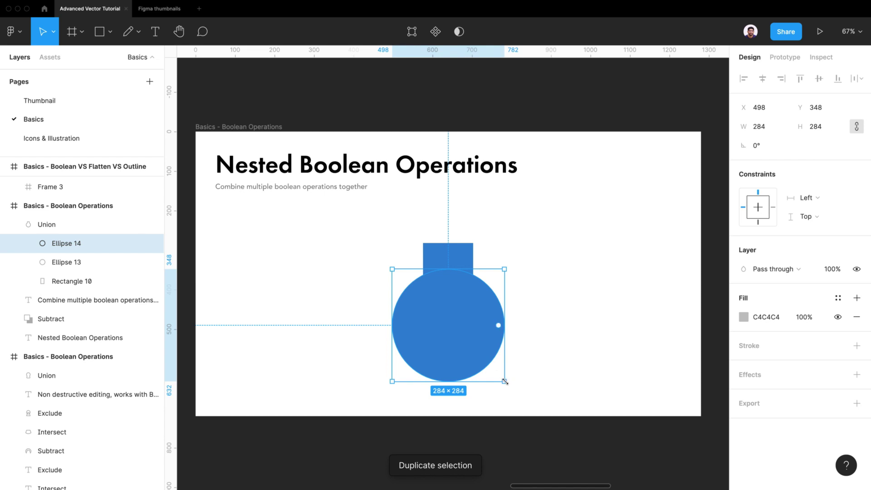
left_click_drag(505, 381, 447, 332)
Align the vertical centres of both circles and cut the small one out of the large one using Subtract selection
left_click(498, 313, "shift")
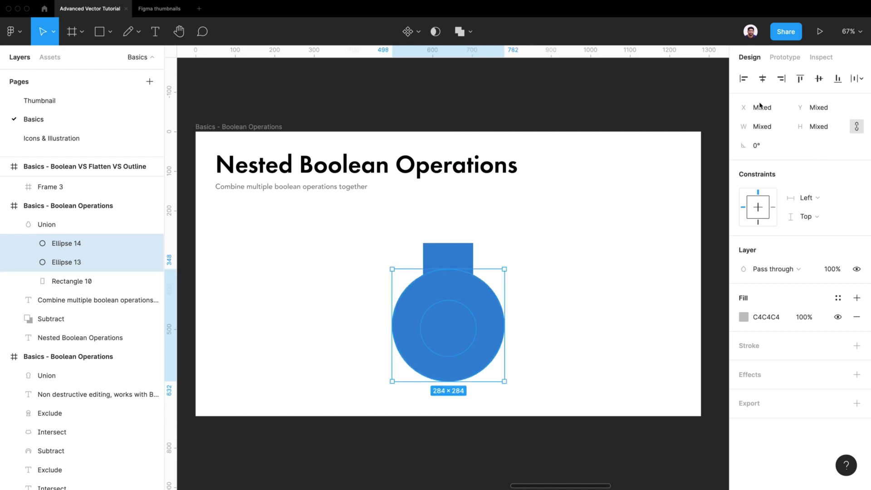
left_click(821, 81)
left_click(461, 32)
left_click(461, 76)
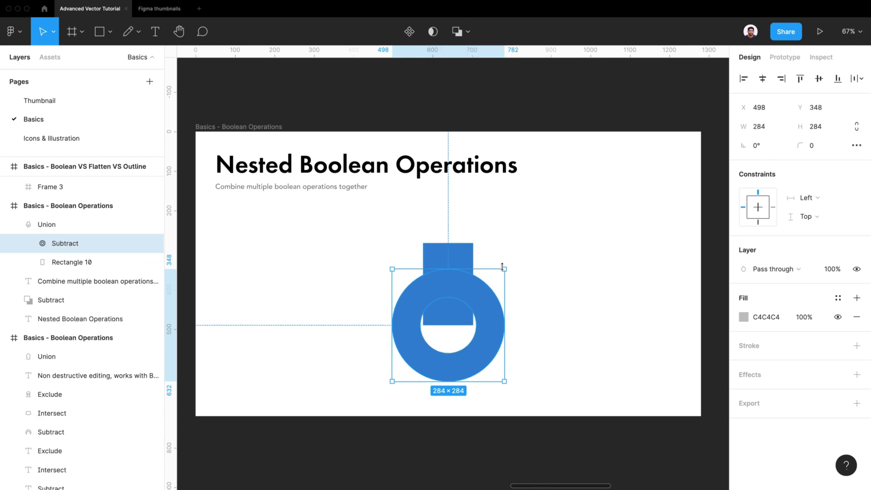
Shorten the rectangle inside the Union to a height of 133 so it ends above the ring's hole
scroll(540, 257, "right", 1)
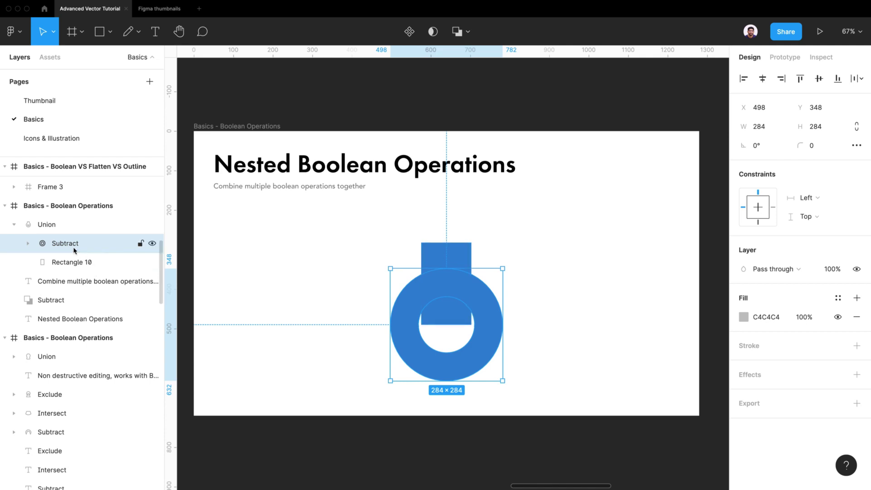
left_click(73, 262)
left_click_drag(432, 323, 443, 295)
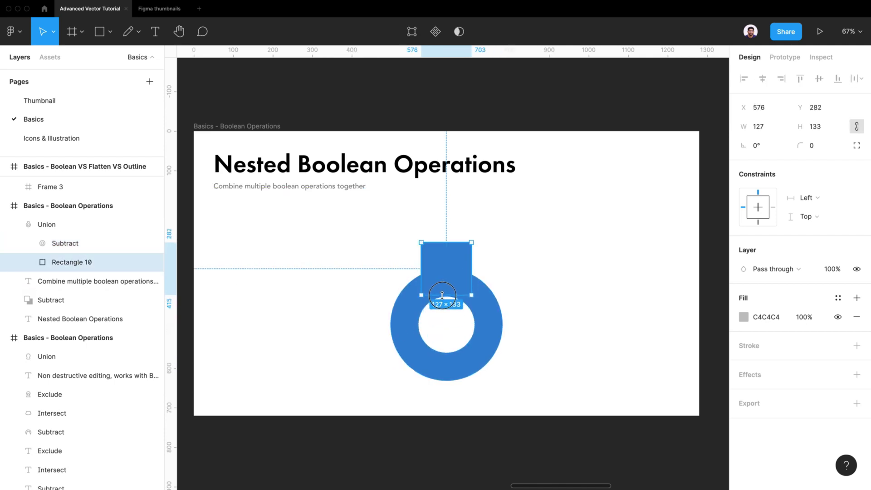
left_click(529, 289)
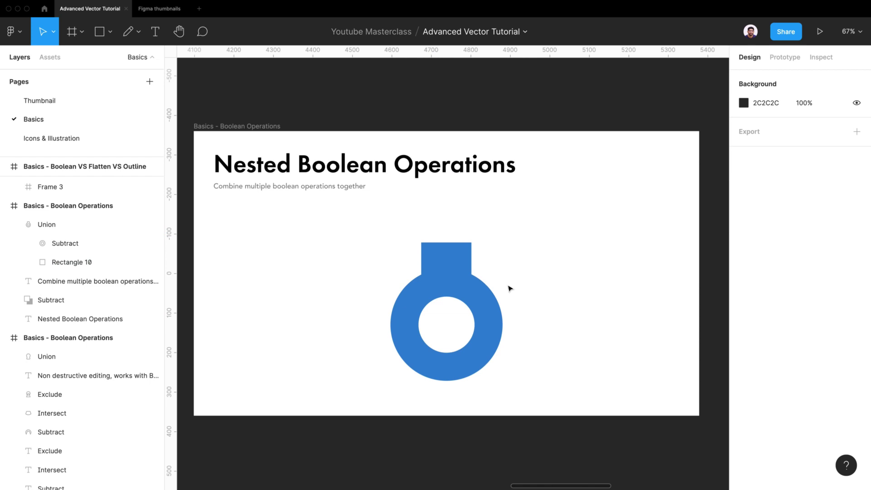
Resize the rectangle inside the Union to 82 × 193, horizontally centred on top of the ring
left_click(55, 244)
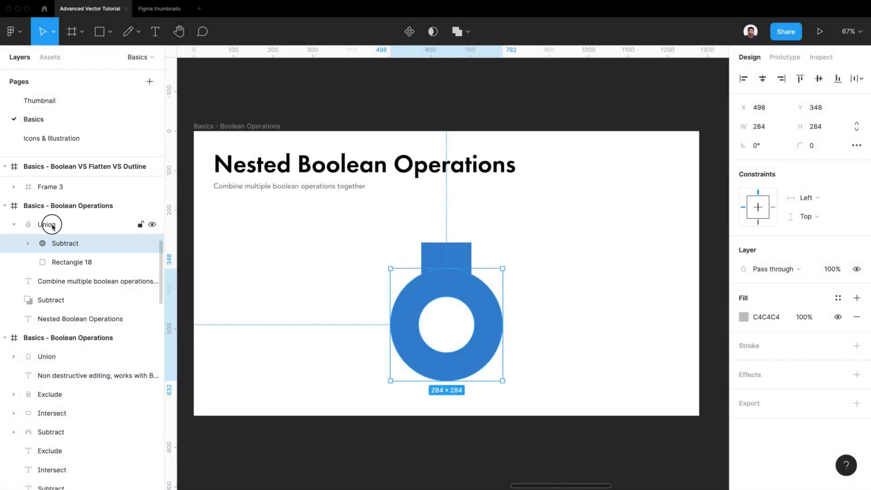
left_click(50, 224)
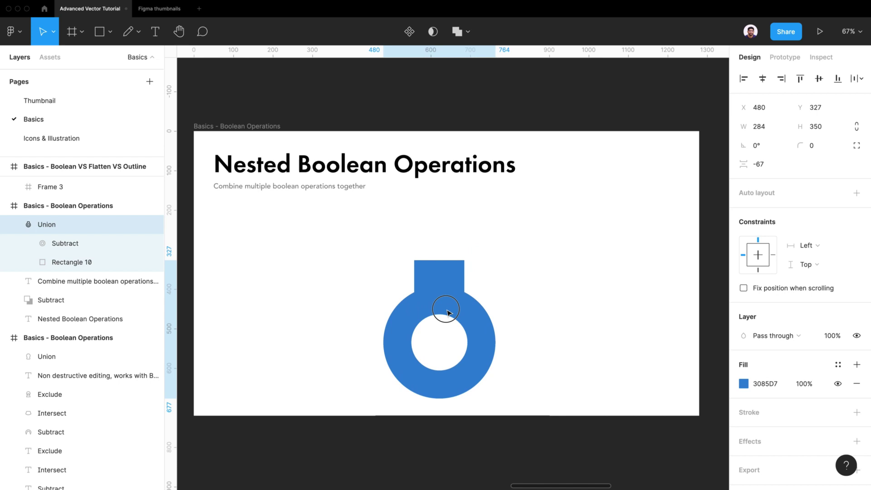
mouse_move(454, 281)
left_mouse_down()
mouse_move(474, 295)
mouse_move(451, 272)
left_mouse_up()
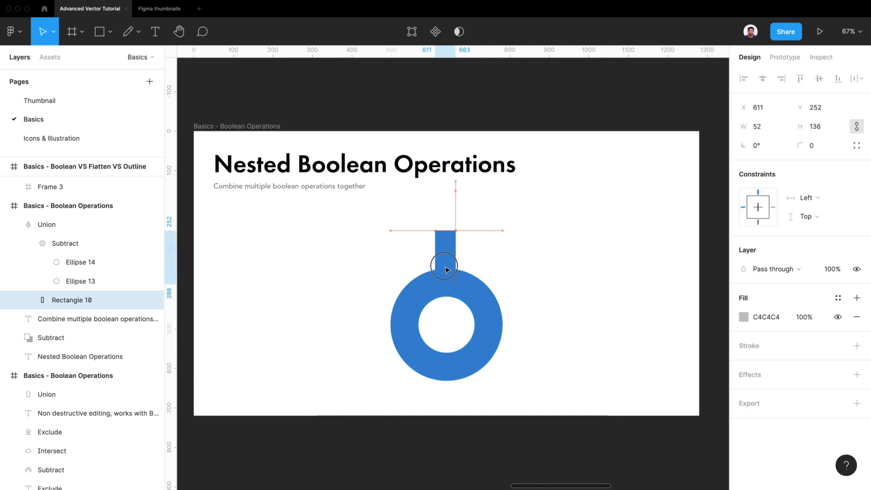
left_click(44, 225)
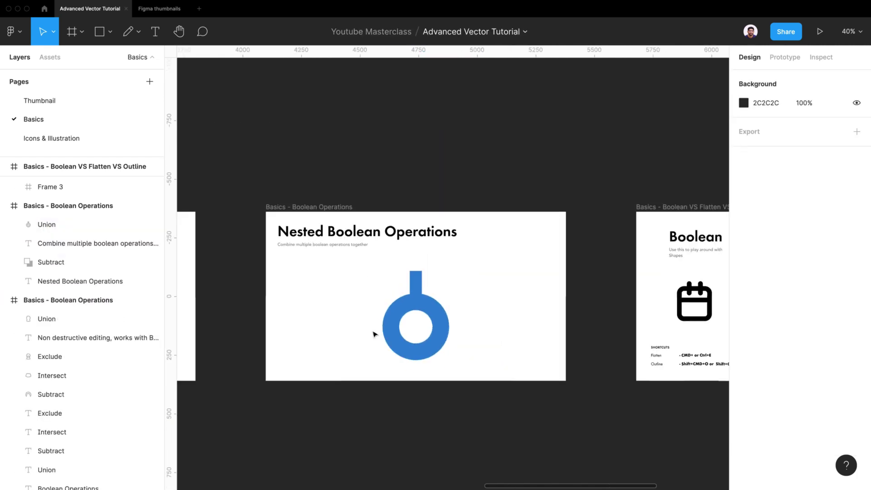
left_click(373, 332)
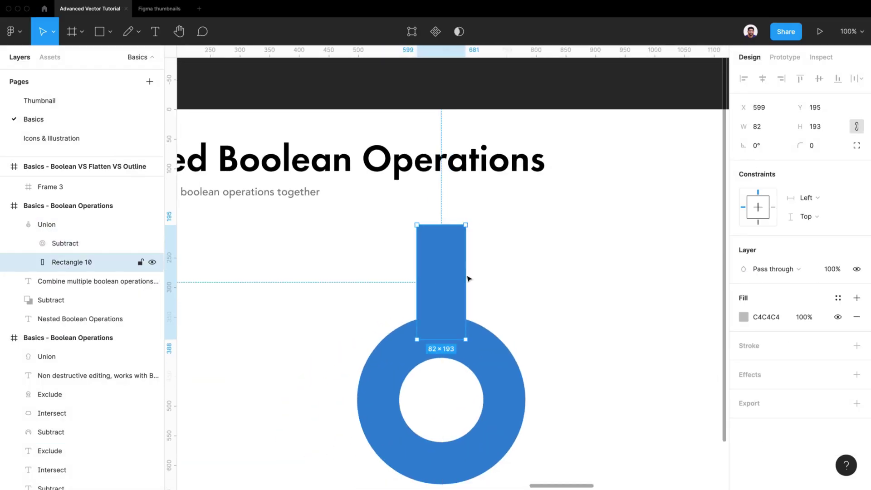
Duplicate the vertical rectangle, rotate the copy to -90° and place it across the original at Y 239
key("super+d")
left_click_drag(468, 219, 510, 311)
left_click_drag(452, 289, 454, 284)
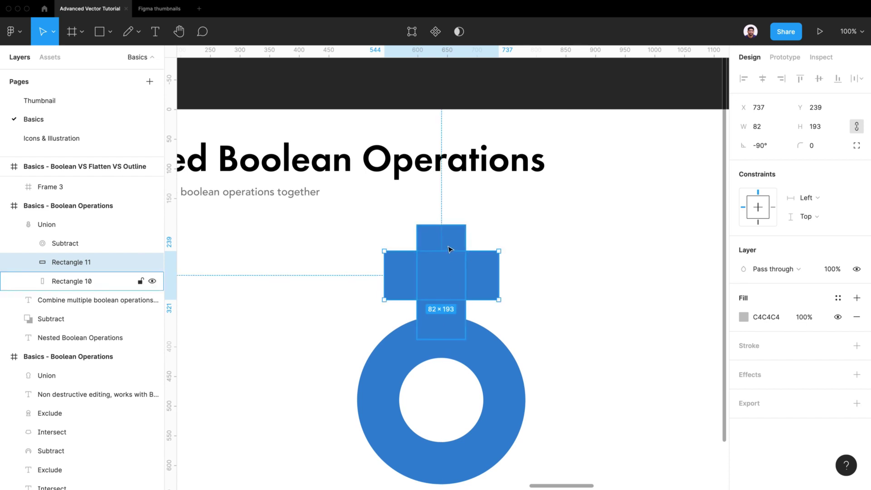
Combine the two crossed rectangles inside the Union using Intersect selection, and select the whole Union
scroll(449, 249, "right", 1)
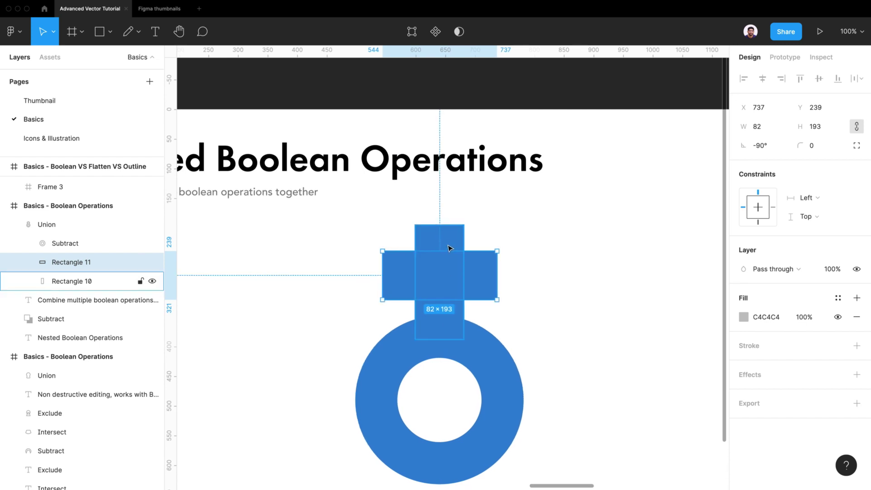
left_click(449, 249, "shift")
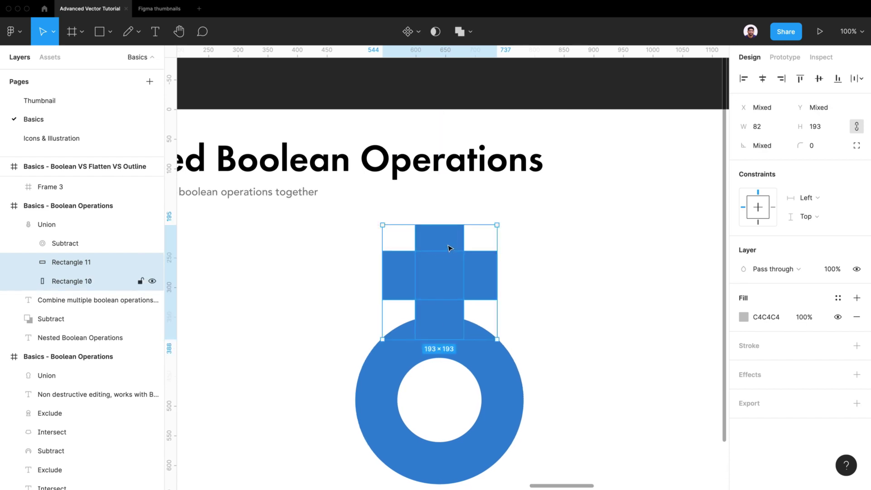
left_click(461, 31)
left_click(451, 91)
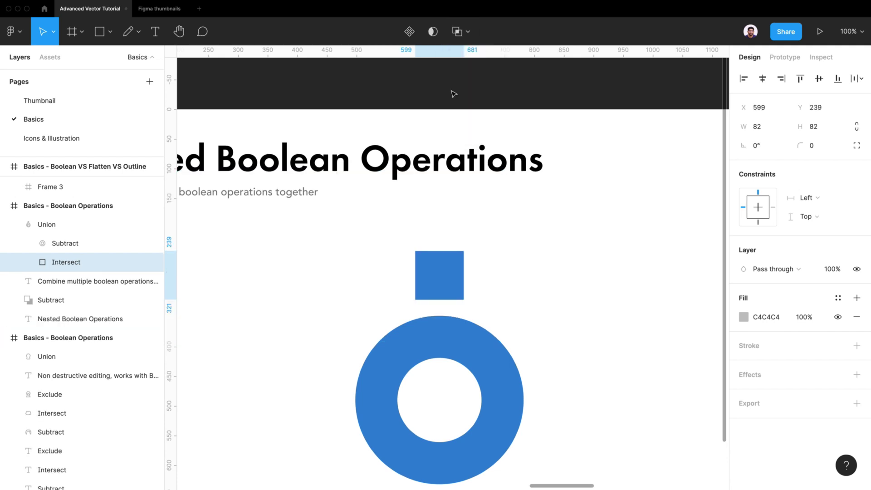
left_click(476, 294)
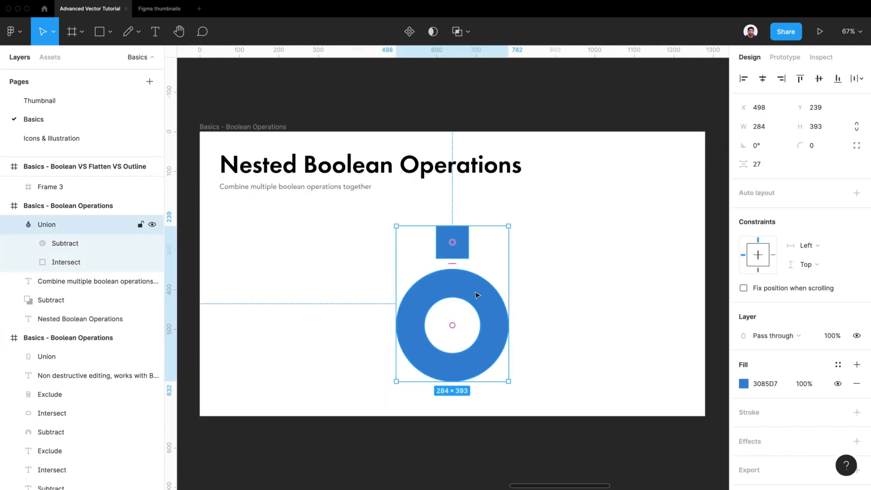
mouse_move(463, 286)
left_mouse_down()
mouse_move(408, 267)
mouse_move(434, 304)
mouse_move(463, 280)
left_mouse_up()
Set the corner radius of the nested Intersect square to 100, leaving nothing selected
left_click(63, 261)
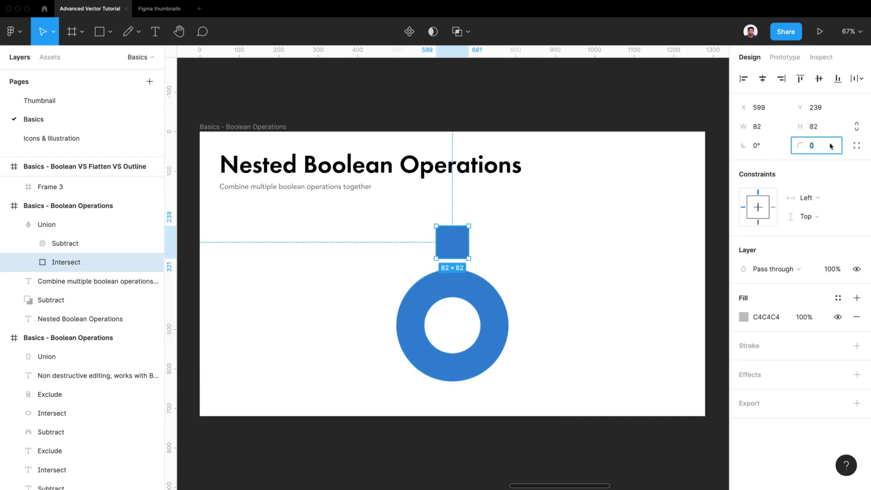
type("100")
key("Return")
left_click(548, 233)
Examine the Subtract and Intersect shapes nested inside the Union, ending with the whole Union selected
left_click(455, 293)
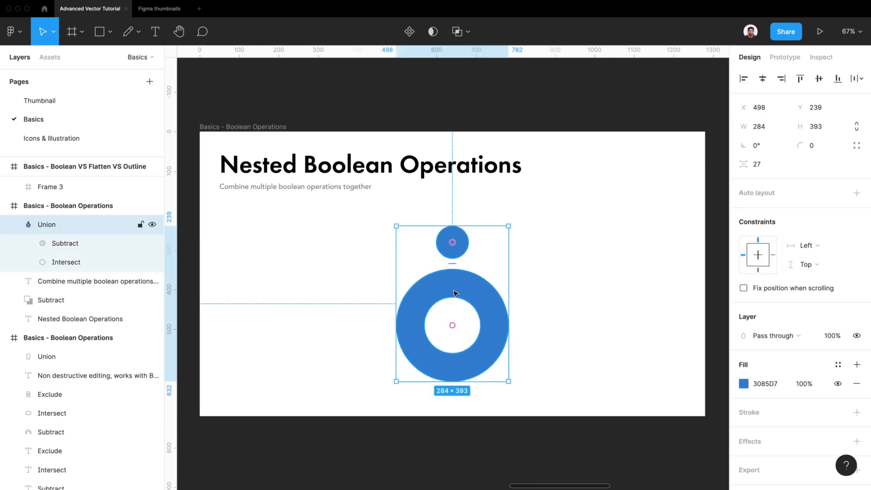
left_click(57, 243)
left_click(60, 261)
left_click(58, 244)
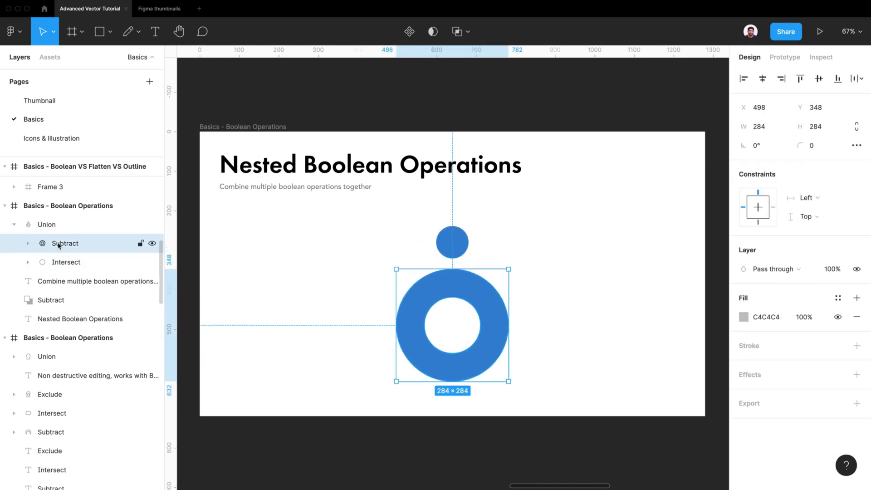
left_click(55, 225)
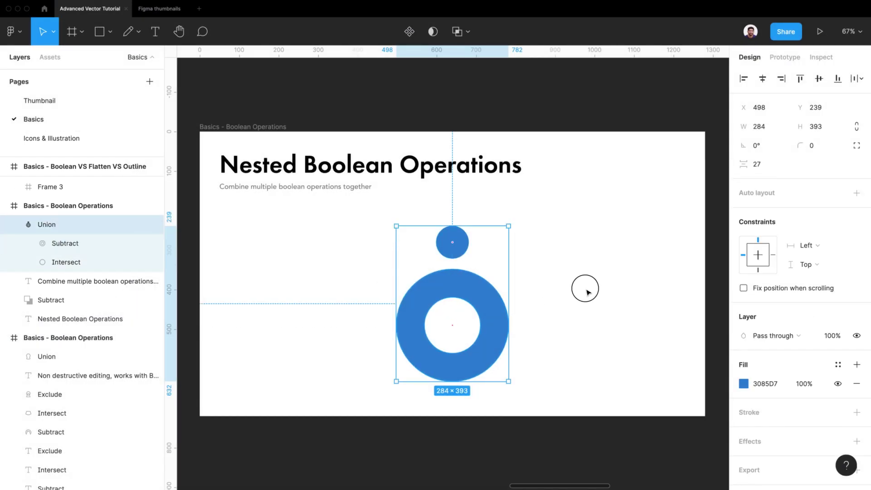
Examine the three calendar icons and their separate line and rectangle layers in the frame "Basics - Boolean VS Flatten VS Outline"
left_click(586, 291)
scroll(548, 292, "down", 5)
scroll(602, 287, "right", 5)
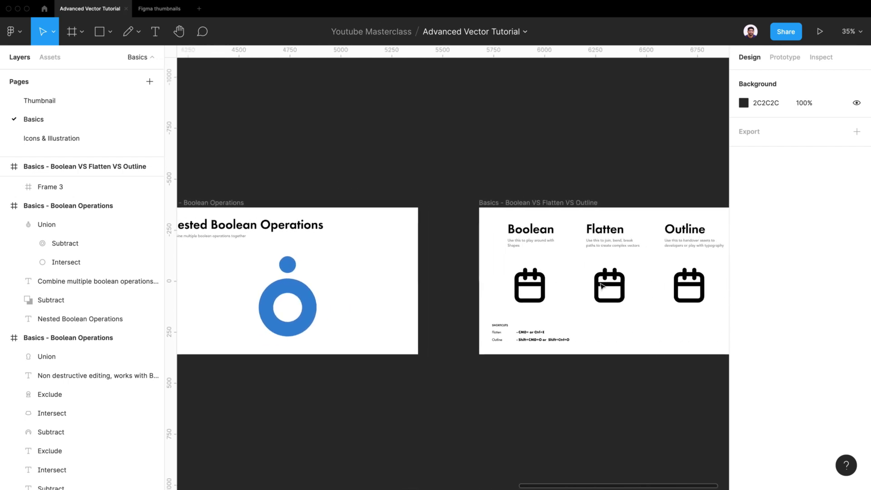
left_click(603, 285)
key("shift+2")
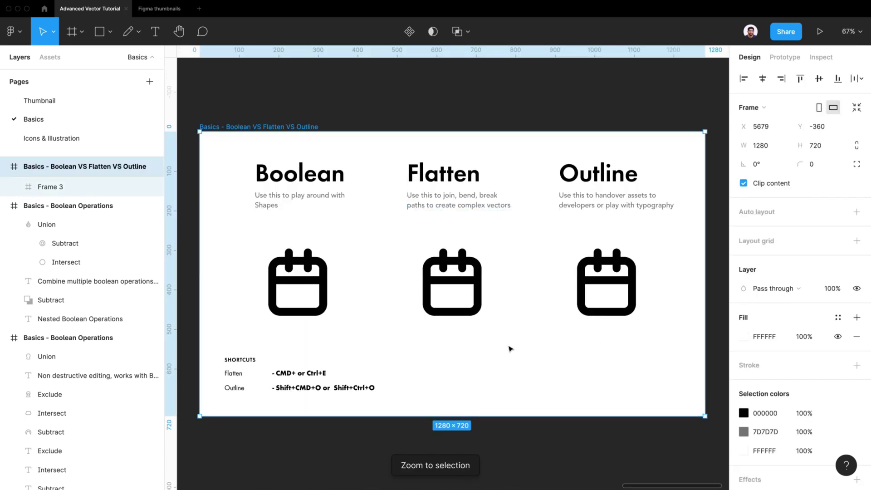
left_click(308, 284)
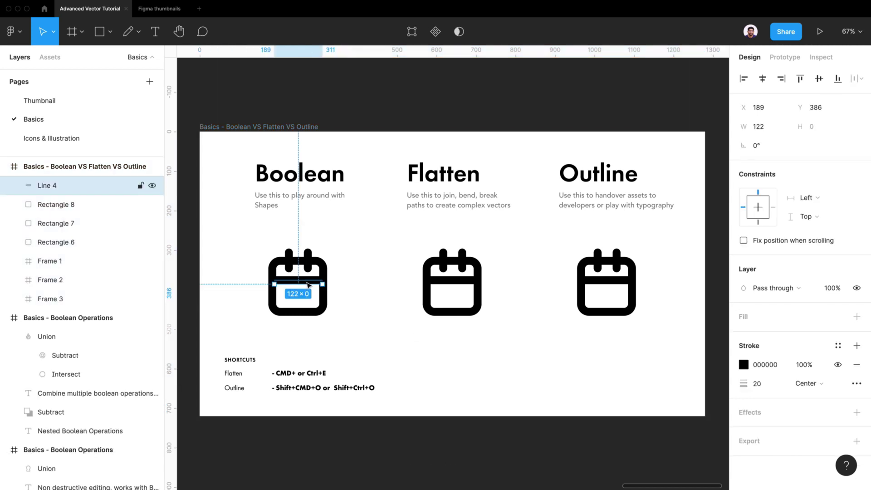
scroll(308, 284, "up", 3)
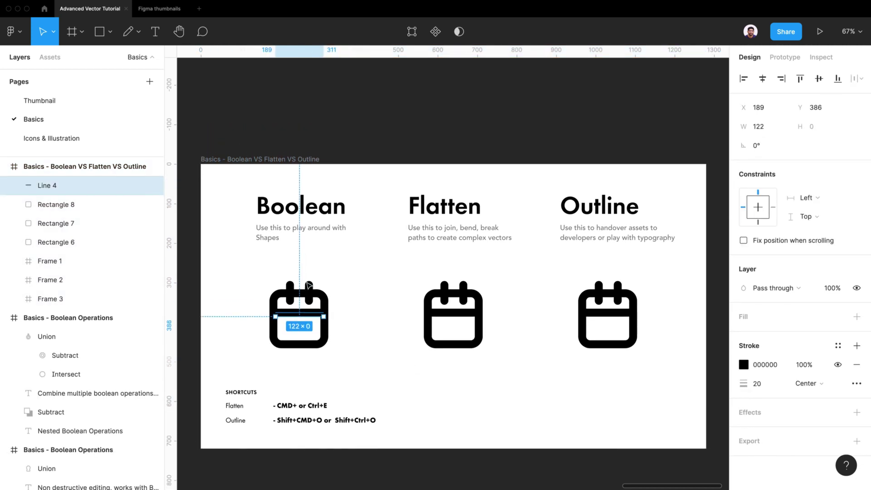
left_click(258, 159)
key("shift+2")
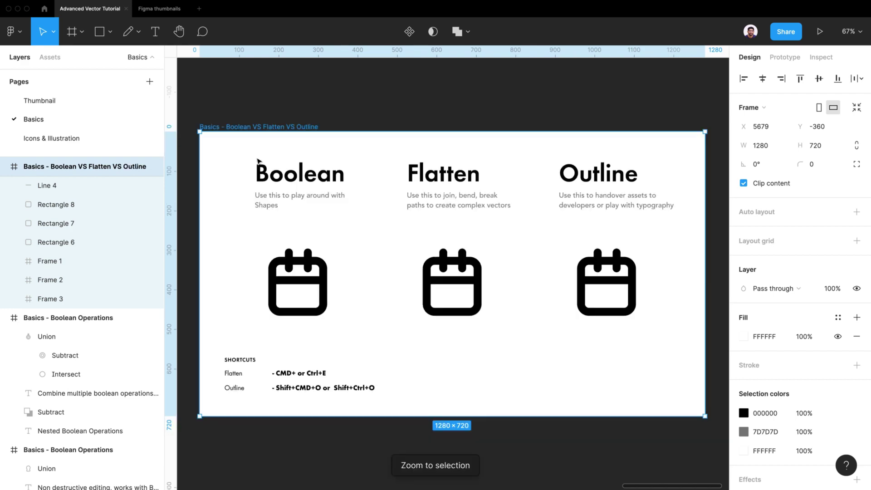
scroll(91, 236, "up", 5)
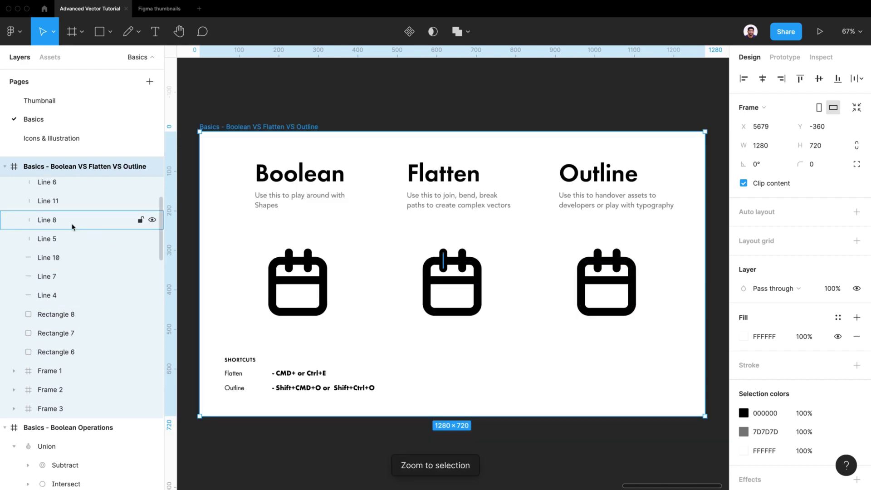
Pull the ring lines and the rounded square of the calendar under Boolean apart
left_click(287, 262)
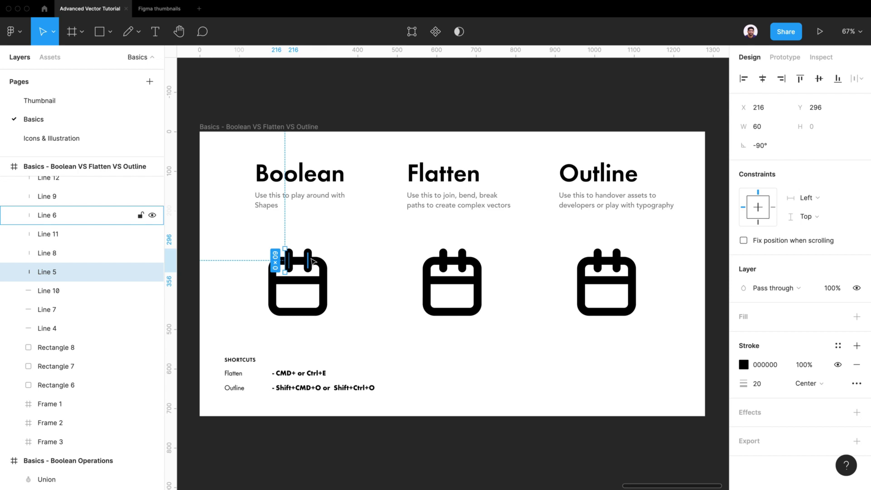
left_click(309, 261)
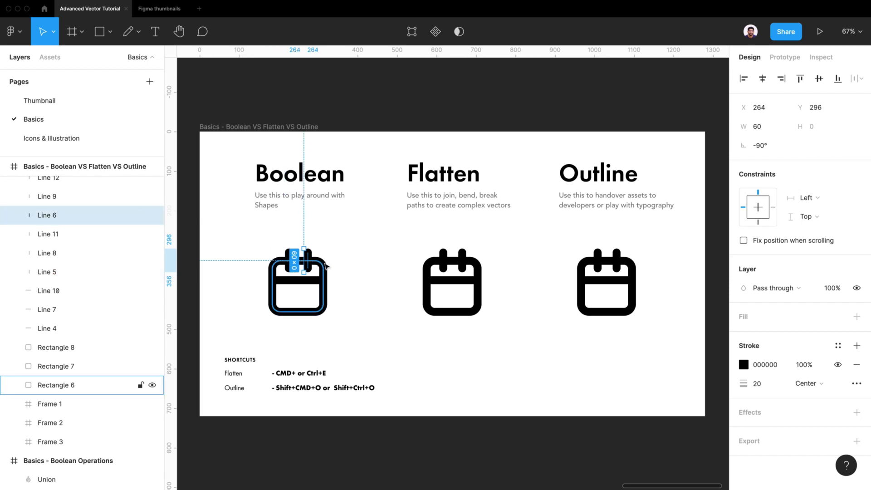
left_click(325, 265)
left_click(301, 282)
left_click_drag(306, 256, 305, 232)
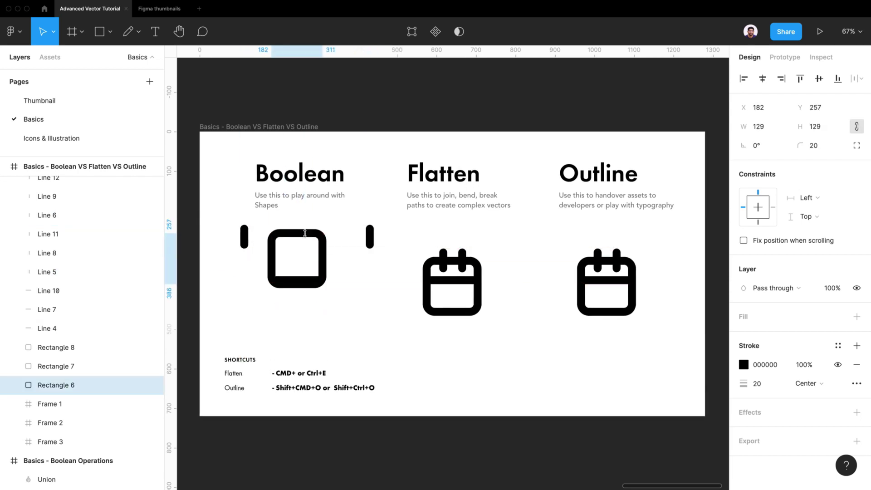
Undo the moves of the separate parts of the calendar under Boolean
key("ctrl+z")
key("ctrl+z")
key("ctrl+z")
key("ctrl+z")
key("ctrl+z")
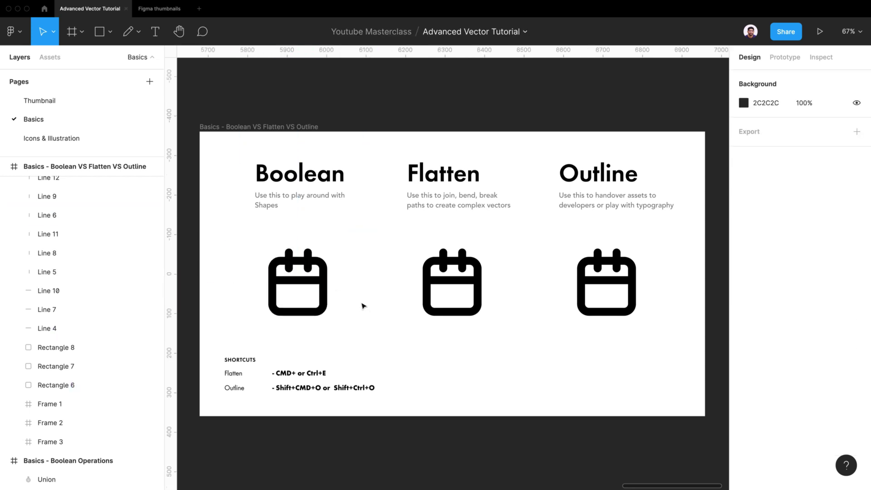
Combine all parts of the calendar under Boolean with Union selection and rename the resulting layer "Boolean"
left_click_drag(357, 232, 250, 335)
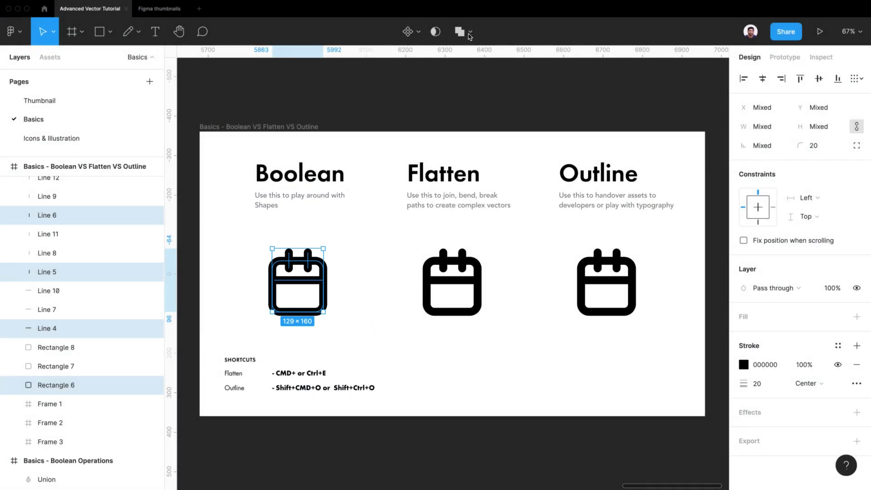
left_click(468, 33)
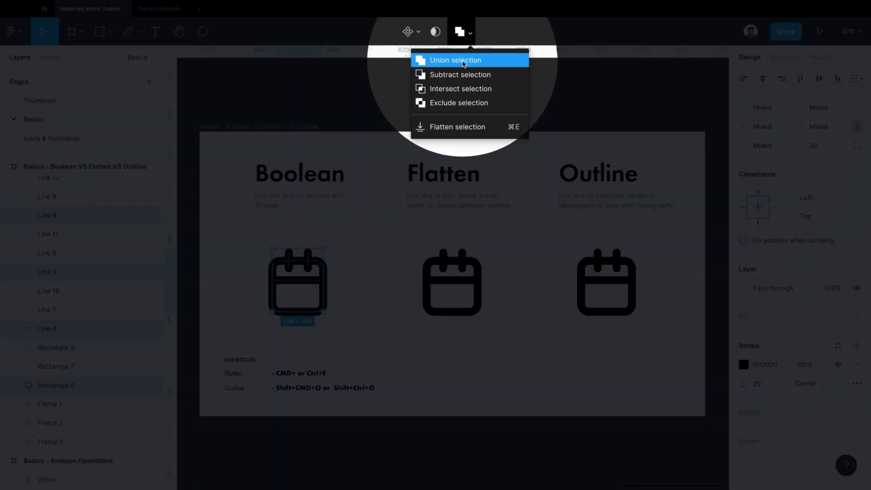
left_click(463, 63)
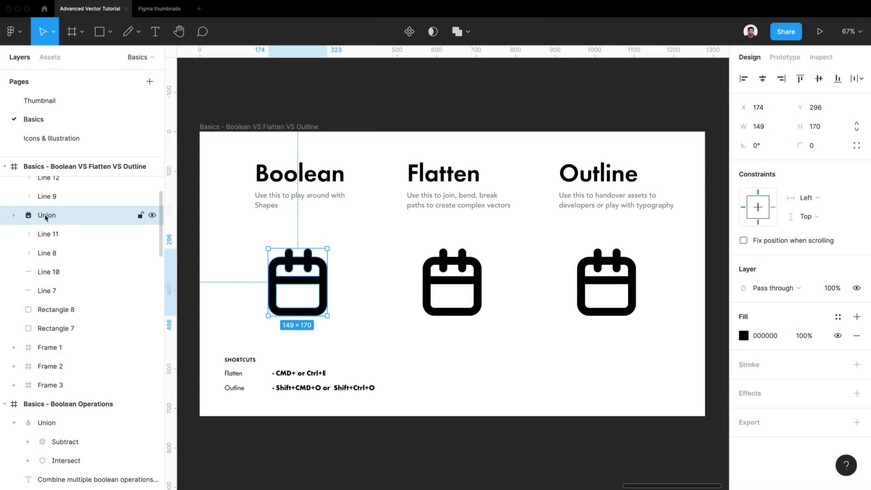
left_click(14, 216)
left_click(14, 215)
double_click(46, 215)
type("Boolean")
key("Return")
Try moving the combined Boolean calendar sideways as one object to X 140, and undo the move
left_click(354, 265)
left_click_drag(320, 262, 307, 262)
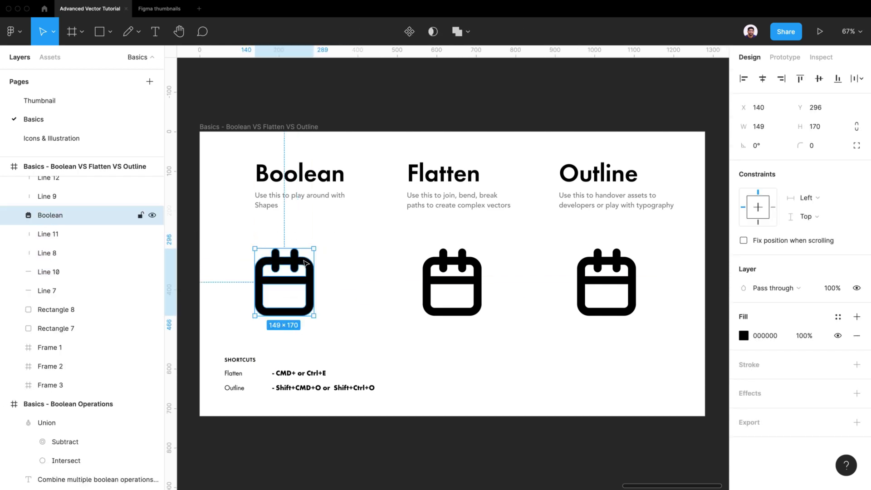
key("super+z")
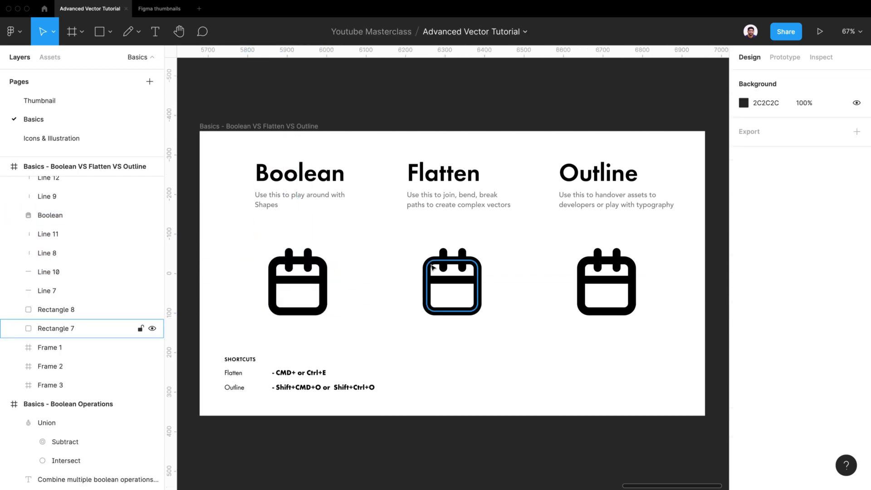
Flatten the lines and rounded rectangle of the middle calendar into one vector, rename it "Flatten" and clear the selection
left_click(432, 268)
left_click_drag(515, 242, 419, 327)
left_click(407, 320)
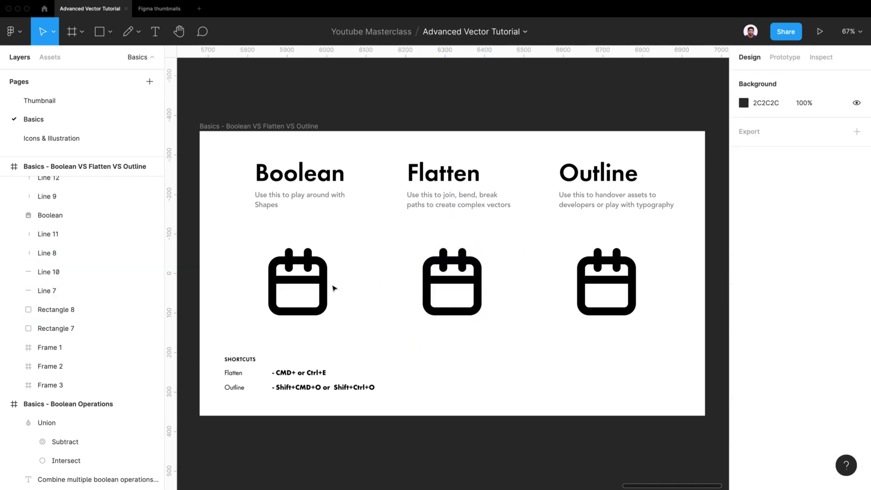
left_click_drag(403, 252, 507, 332)
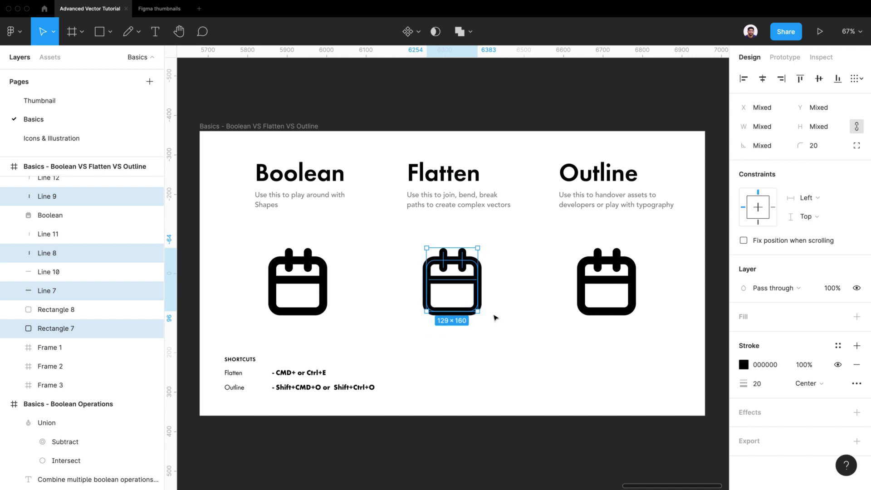
left_click(471, 32)
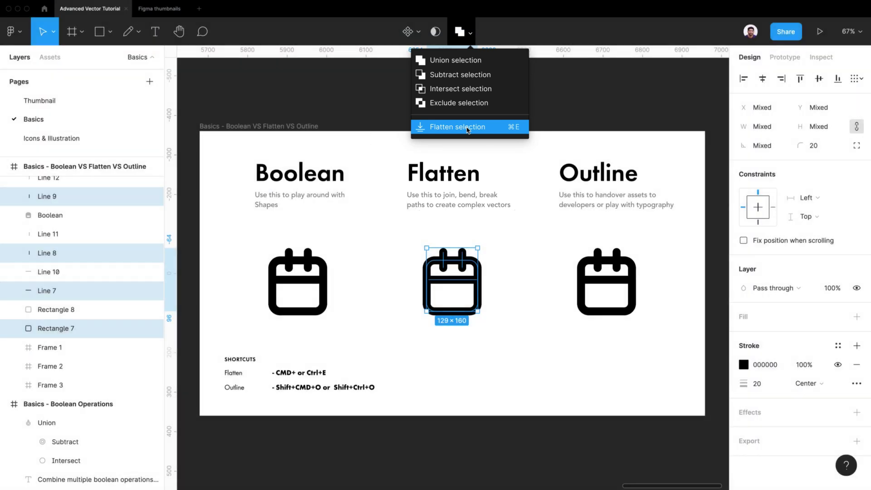
left_click(467, 129)
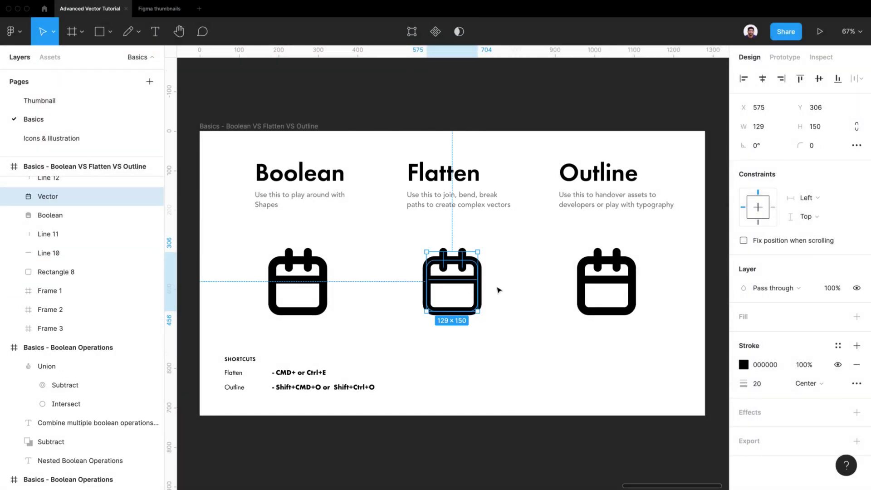
double_click(48, 197)
type("Flatten")
key("Return")
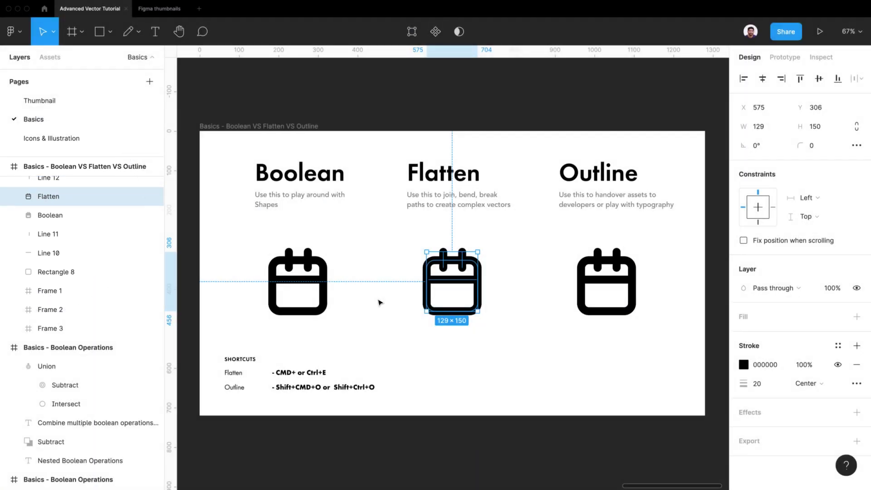
left_click(380, 300)
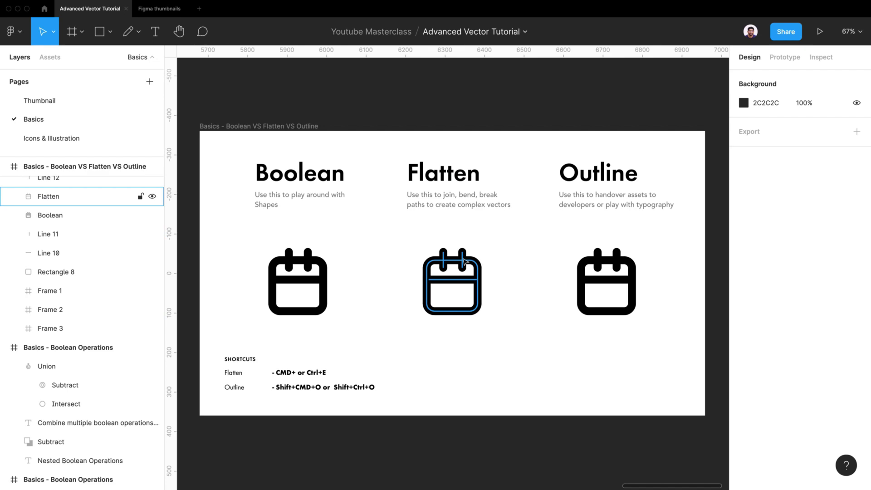
Examine the vector points of the Flatten calendar in vector edit mode, and leave that mode
double_click(465, 261)
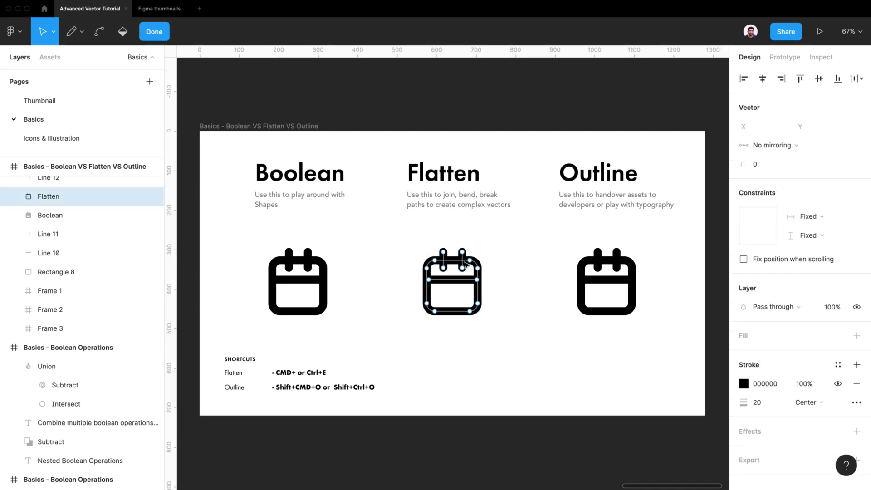
scroll(465, 267, "up", 5)
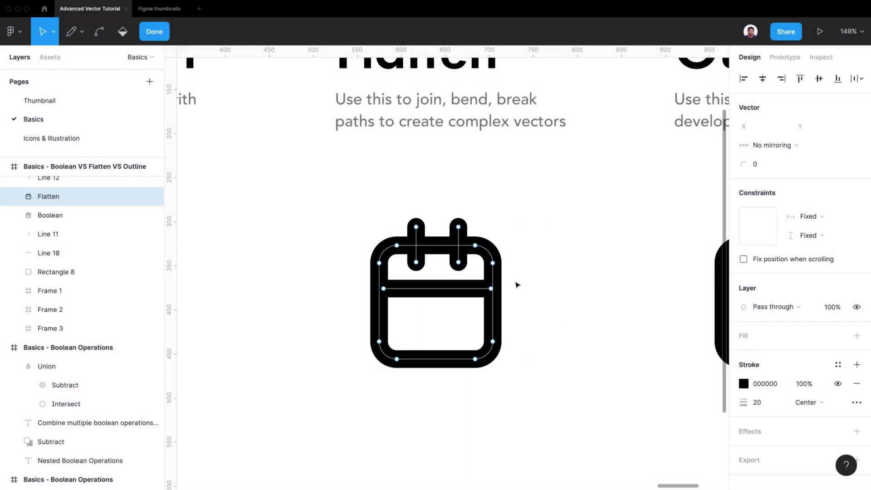
scroll(524, 285, "down", 5)
scroll(524, 285, "down", 4)
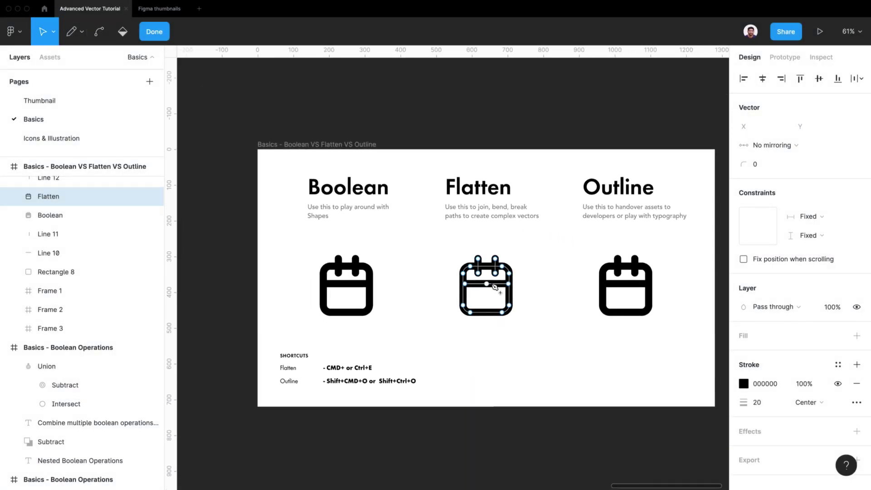
left_click(161, 36)
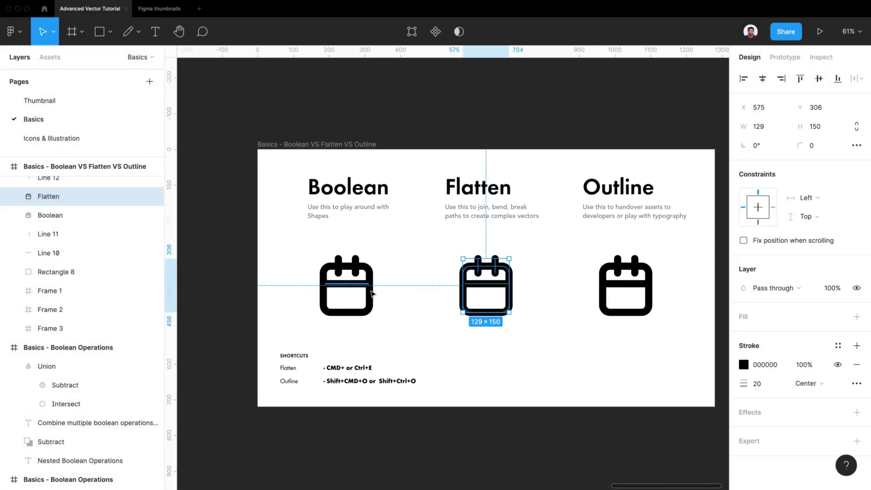
Try moving the right ring line inside the Boolean calendar away from the icon, and undo the move
scroll(371, 293, "up", 3)
left_click(353, 286)
double_click(353, 287)
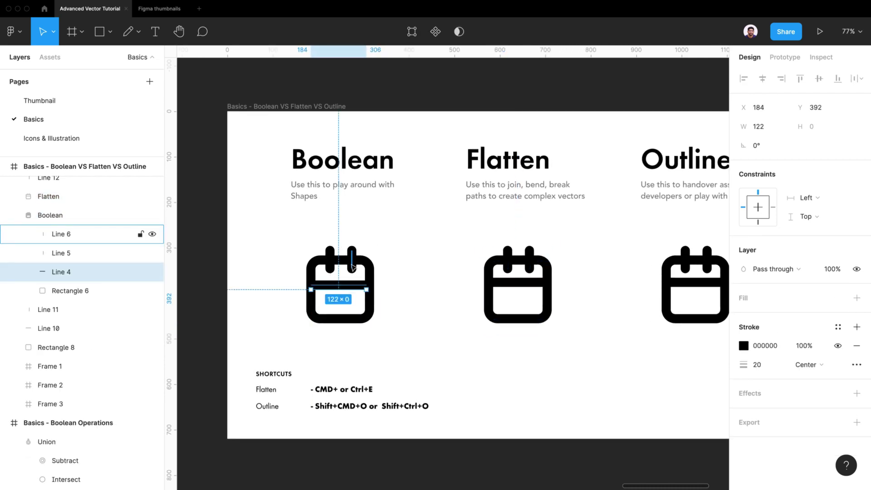
left_click_drag(355, 266, 381, 239)
key("super+z")
Try moving the right ring's lower point in the Flatten vector, undo the changes and leave vector editing
double_click(533, 263)
left_click_drag(530, 261, 567, 229)
key("super+z")
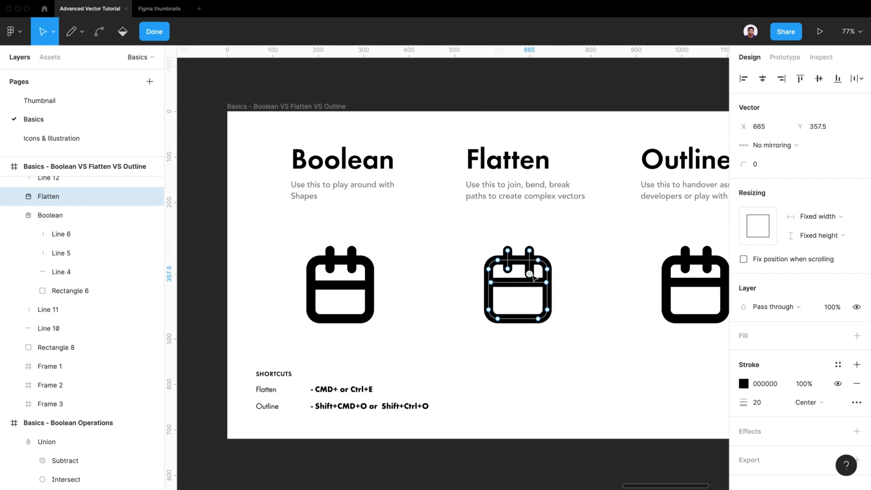
key("super+z")
left_click(154, 31)
Try rounding the square inside the Boolean calendar into a circle with corner radius 64.5, and undo it
left_click(367, 301, "super")
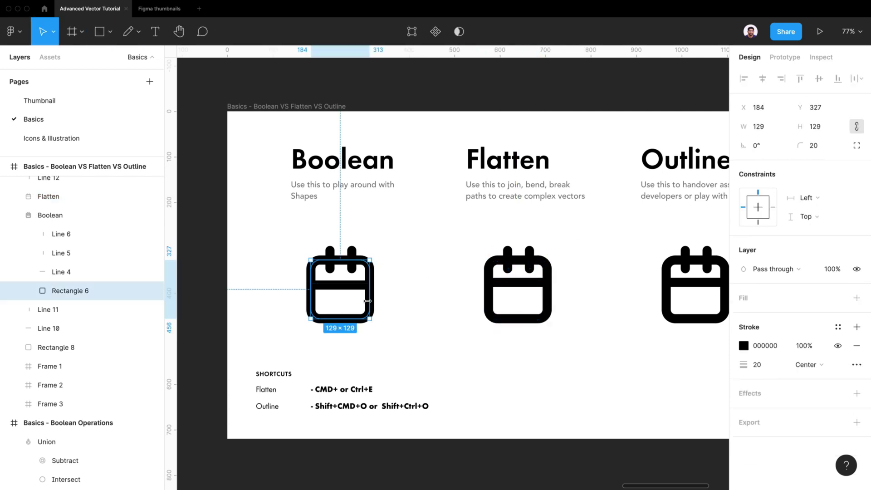
scroll(346, 268, "up", 5)
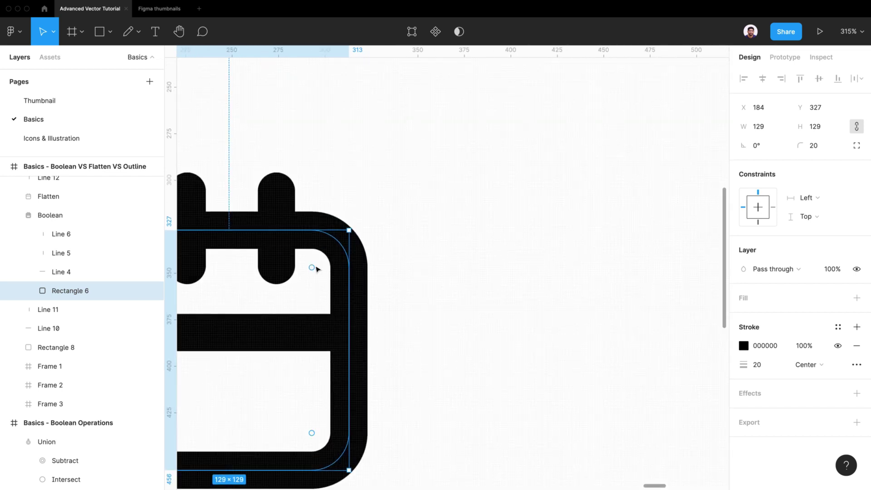
left_click_drag(312, 268, 244, 385)
scroll(404, 299, "down", 5)
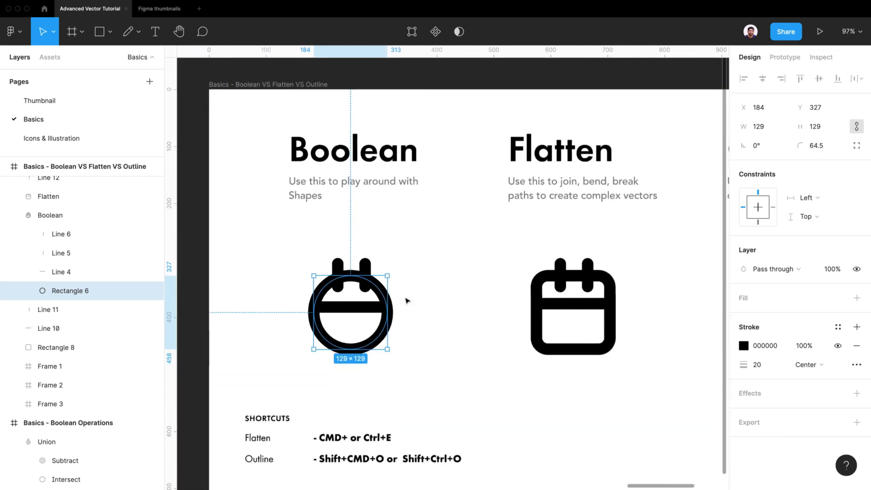
key("super+z")
left_click(462, 293)
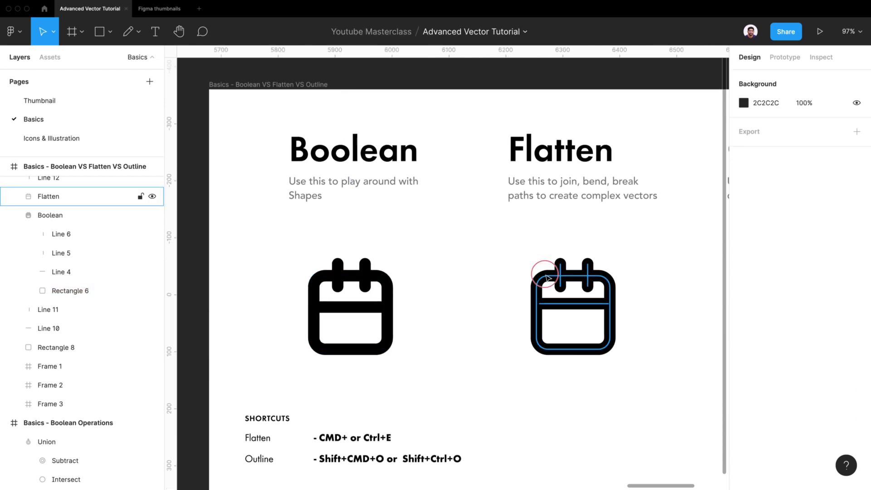
Try bending the upper-right corner curve of the Flatten vector inward, undo the bend and leave vector editing
left_click(548, 279)
double_click(547, 279)
scroll(599, 279, "up", 3)
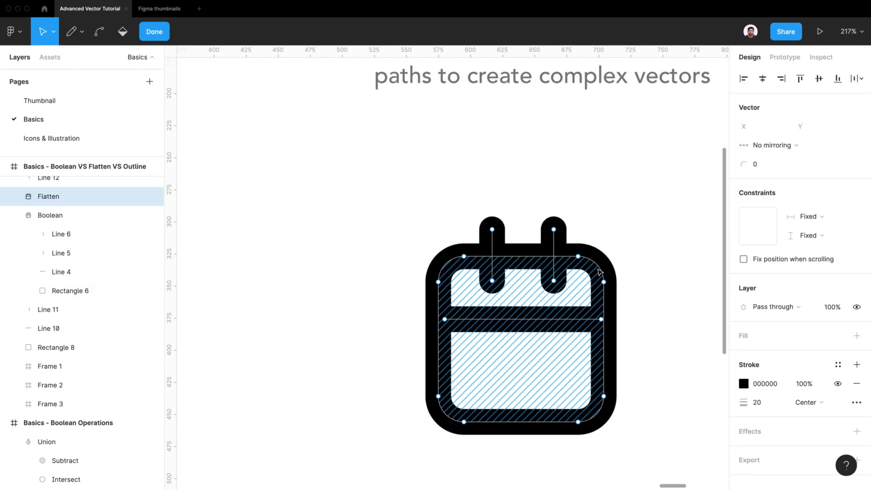
scroll(605, 274, "up", 3)
key("v")
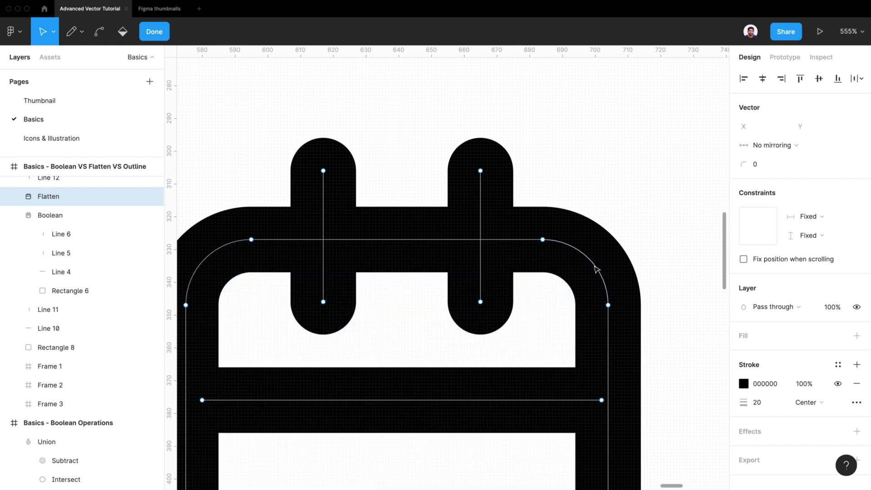
left_click_drag(597, 271, 565, 297)
key("super+z")
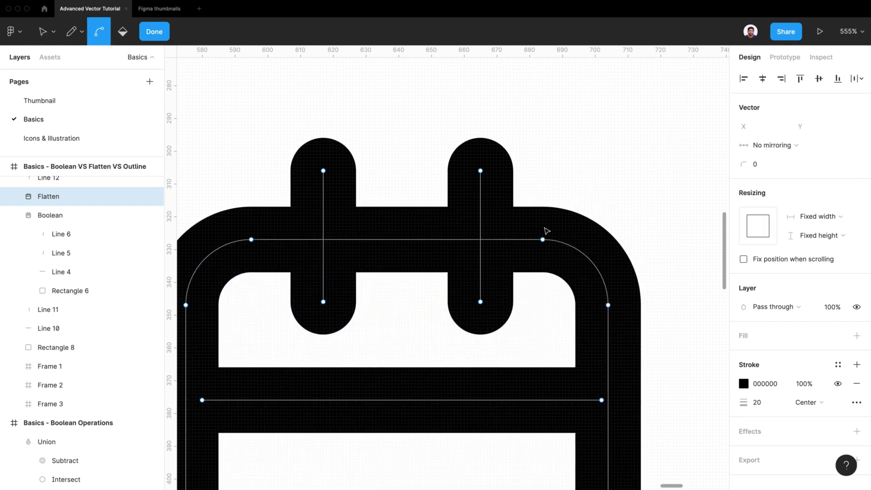
scroll(548, 231, "down", 5)
left_click(151, 34)
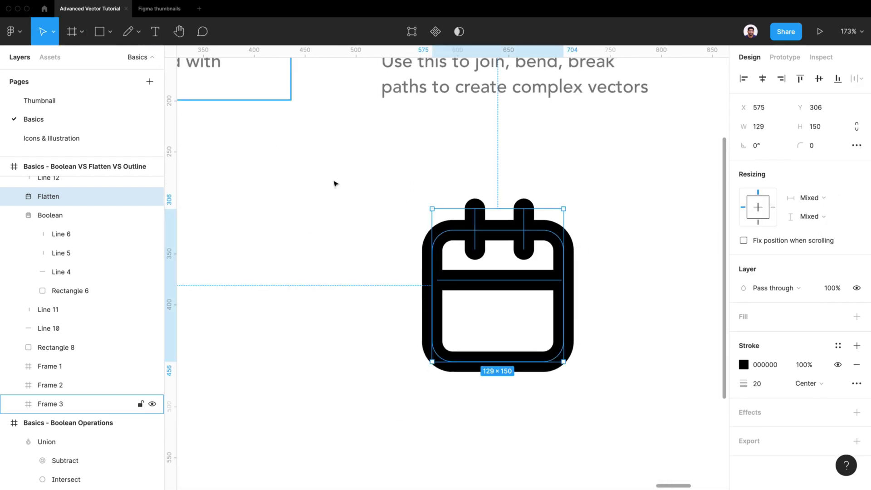
Try shrinking the square inside the Boolean calendar from its top edge to 129 × 70, and undo the resize
left_click(527, 302)
scroll(526, 301, "down", 3)
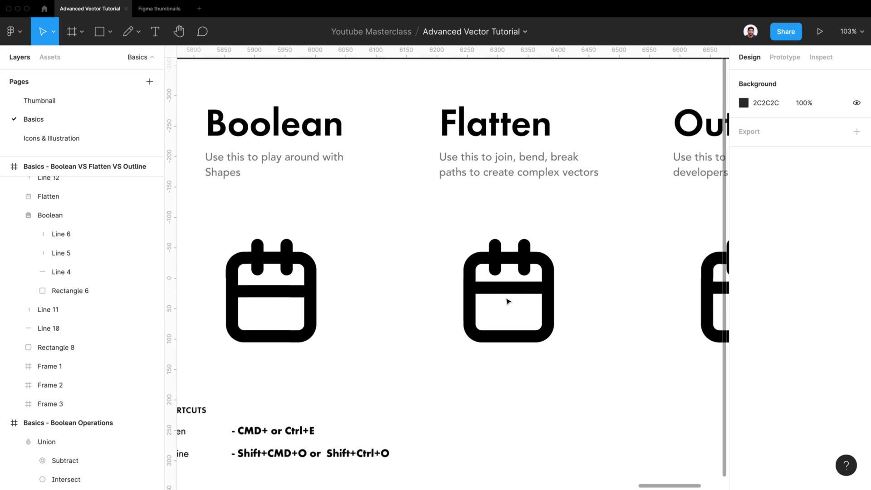
double_click(269, 255)
left_click_drag(271, 257, 271, 292)
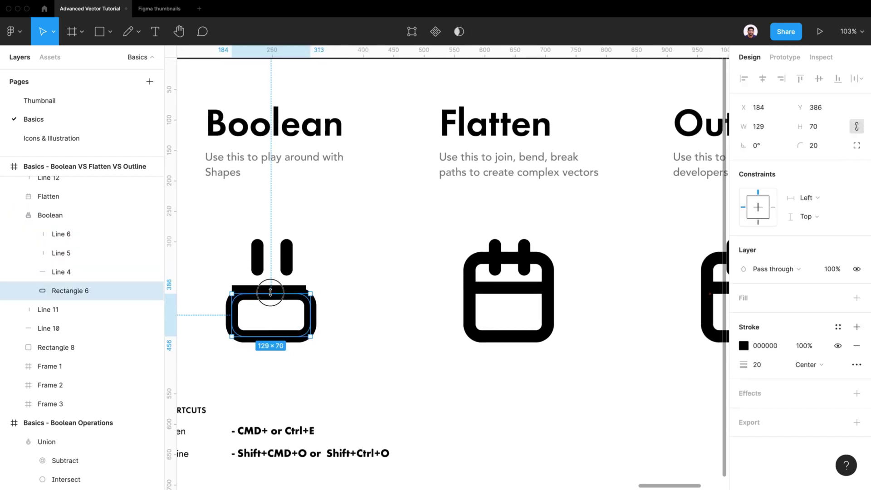
key("super+z")
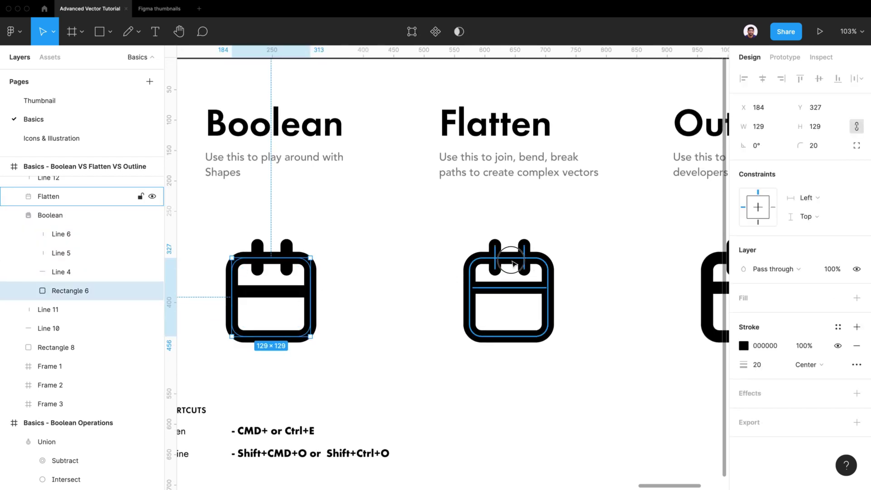
Try bending the midpoint of the bottom edge of the Flatten vector into an S-curve, and undo the bend
double_click(513, 263)
scroll(510, 261, "up", 5)
left_click_drag(507, 259, 503, 297)
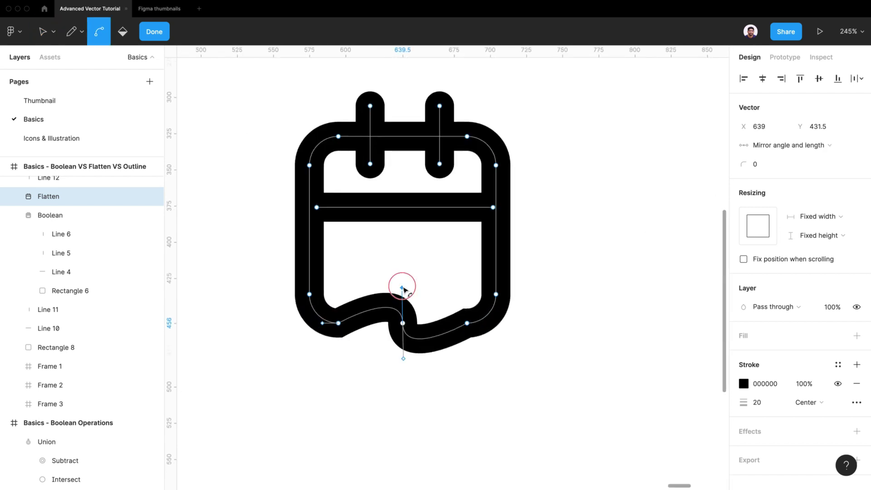
key("super+z")
Try moving the Flatten vector's bottom midpoint up into a pointed notch, leave vector editing and undo the change
left_click_drag(402, 323, 403, 278)
key("super+z")
left_click(479, 343)
scroll(477, 347, "down", 6)
left_click(471, 363)
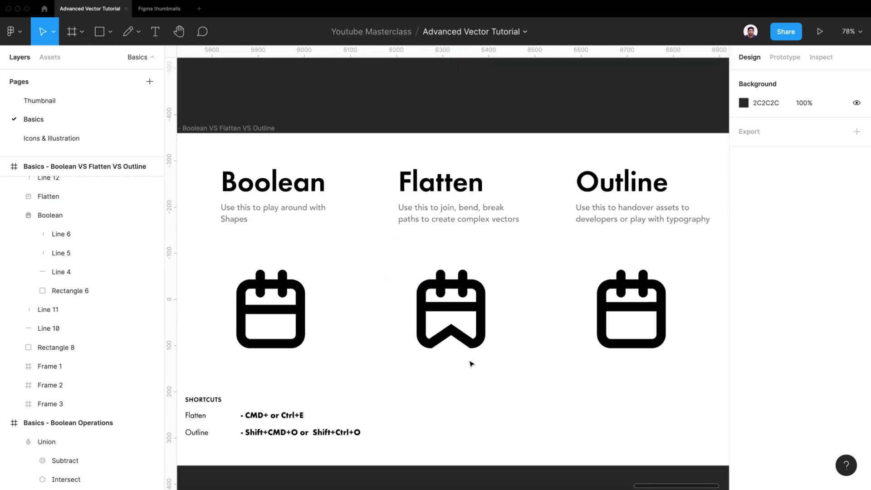
key("super+z")
key("super+z")
Delete all the lines and the rectangle that make up the calendar icon under the Outline heading
double_click(515, 307)
scroll(539, 308, "right", 2)
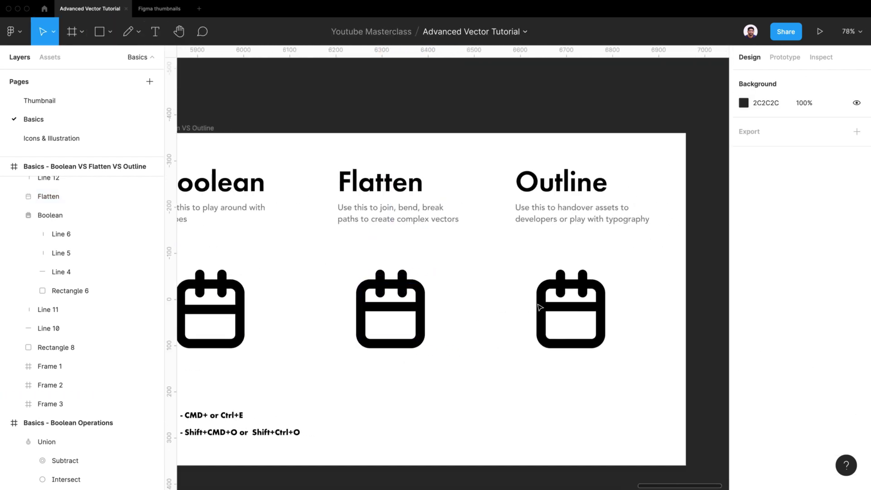
left_click(540, 309)
left_click_drag(619, 264, 506, 382)
key("Delete")
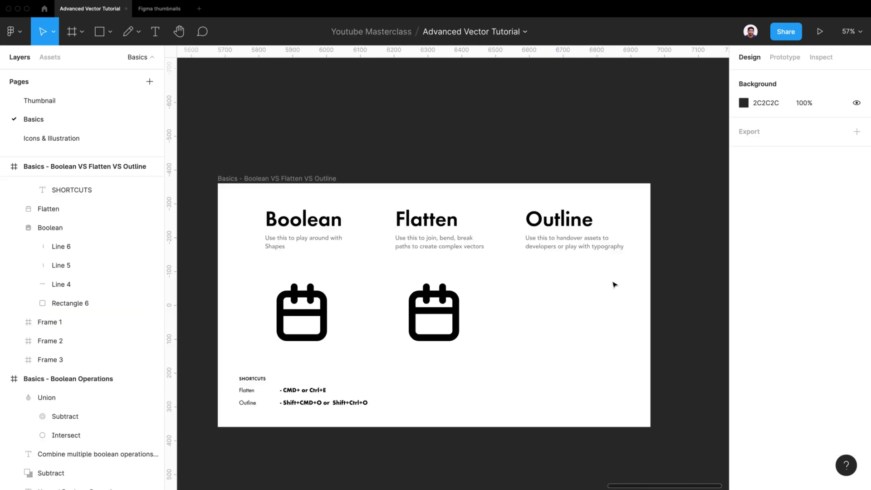
Duplicate the Flatten calendar and place the copy under the Outline heading at X 945, Y 306
left_click_drag(515, 278, 381, 364)
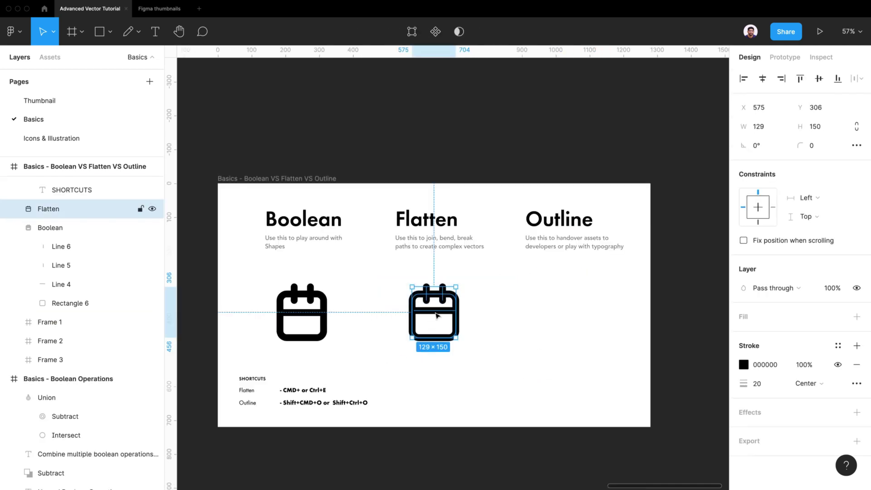
key("super+d")
left_click_drag(436, 315, 560, 313)
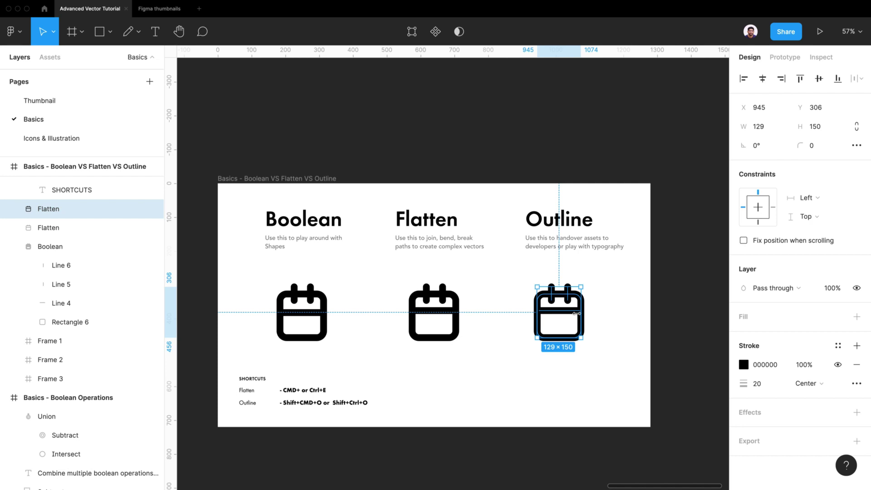
Apply Outline Stroke to the calendar copy under the Outline heading and deselect it
left_click(132, 6)
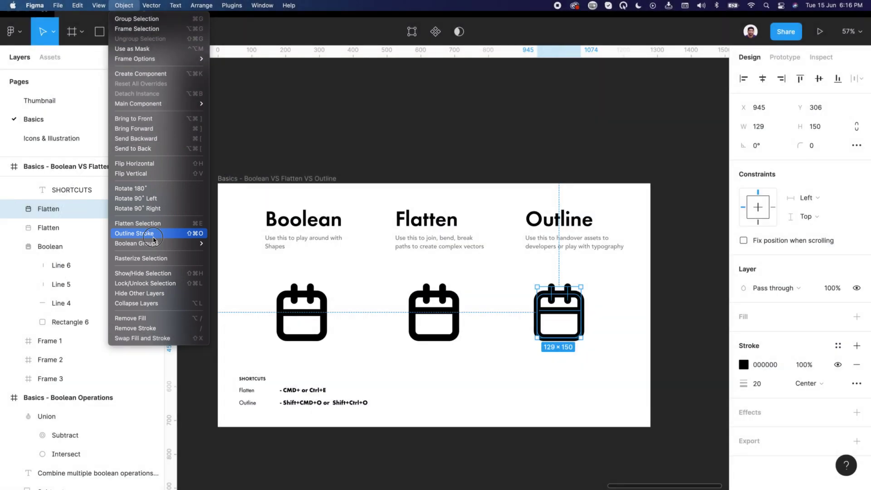
left_click(153, 233)
left_click(497, 367)
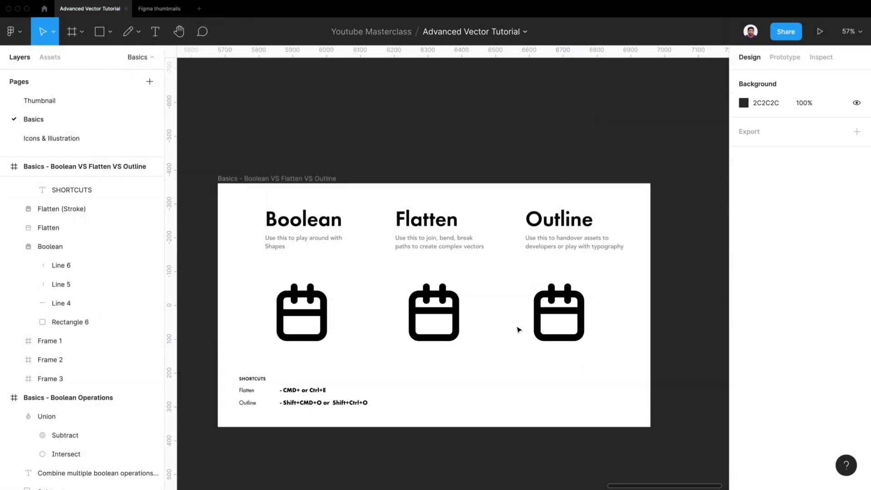
Enter vector editing on the outlined calendar, try pulling the right ring's top point away, and undo the move
left_click(561, 312)
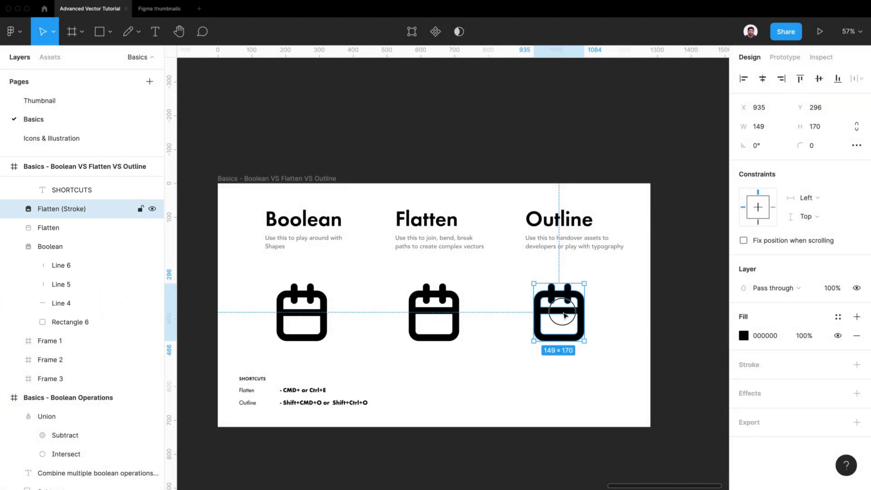
double_click(565, 316)
scroll(564, 316, "up", 5)
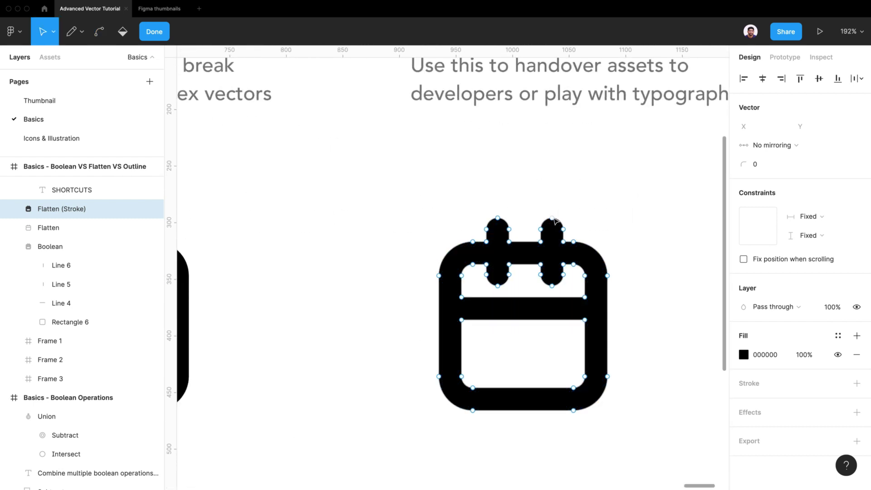
left_click_drag(553, 219, 585, 169)
key("super+z")
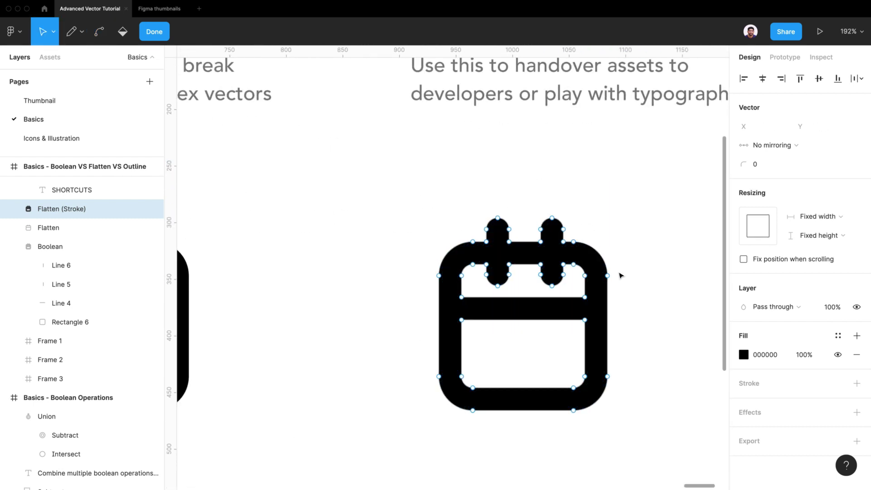
Try moving the outer right-side point and bending the inner point beside it on the outlined calendar, and undo the changes
left_click_drag(604, 273, 643, 270)
key("super+z")
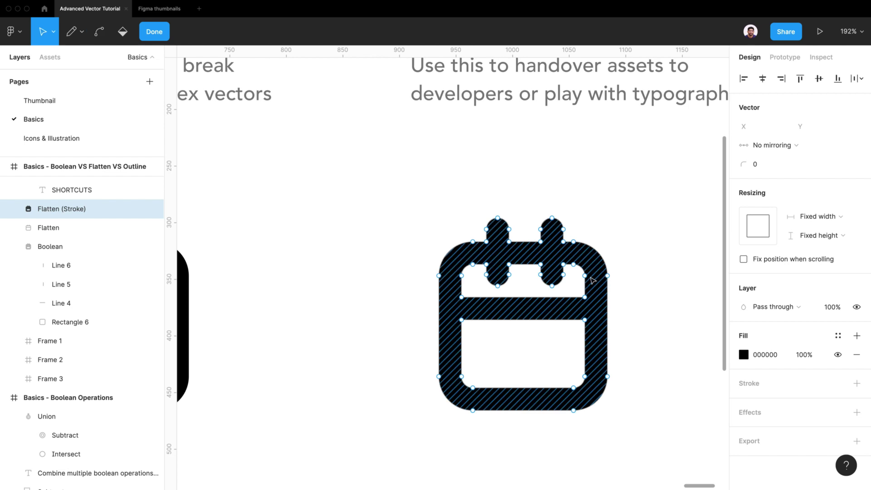
mouse_move(585, 276)
left_mouse_down()
mouse_move(574, 286)
mouse_move(581, 281)
left_mouse_up()
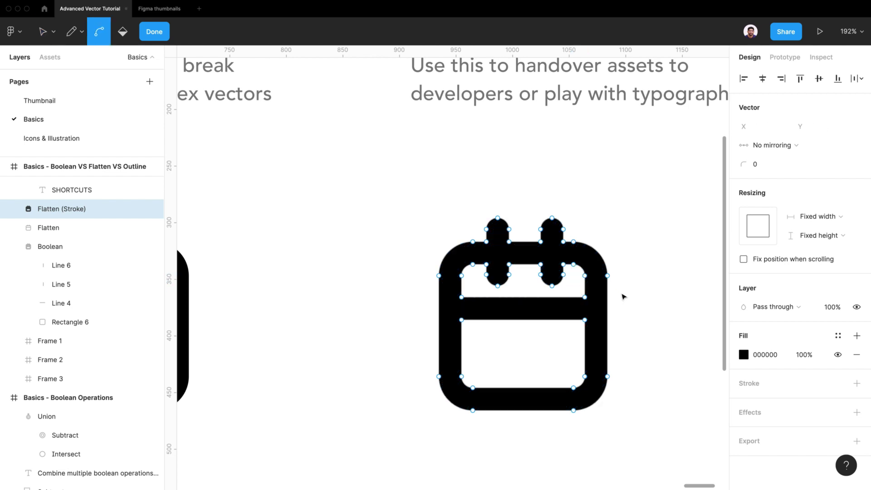
scroll(623, 297, "down", 5)
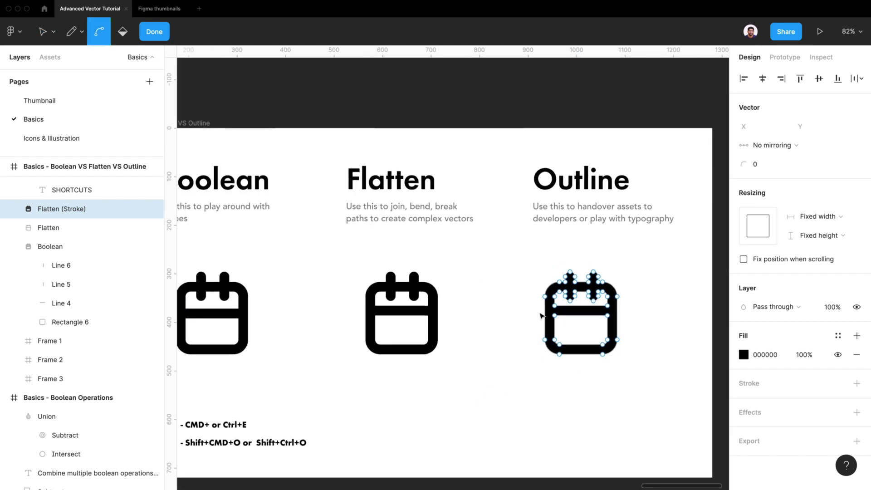
Try moving the lower-left point of the outlined calendar's middle bar down to Y 415, undo it and leave vector editing
scroll(542, 316, "up", 2)
scroll(542, 317, "down", 1)
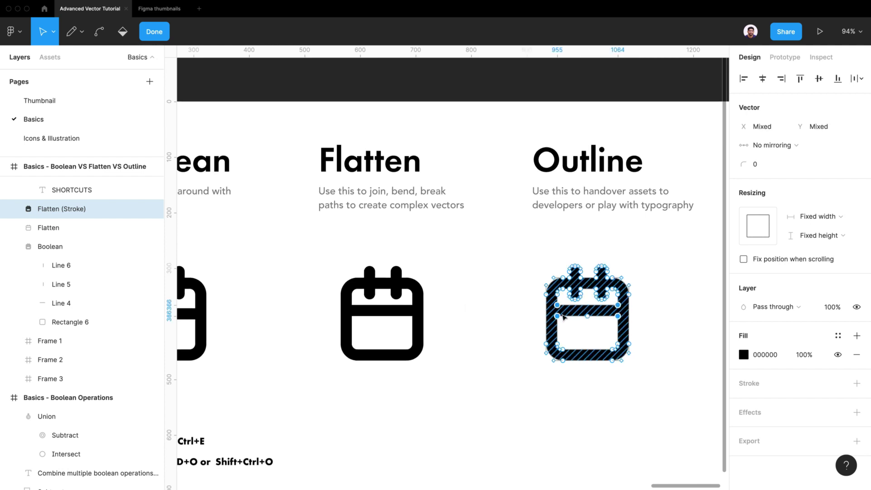
left_click_drag(559, 316, 558, 333)
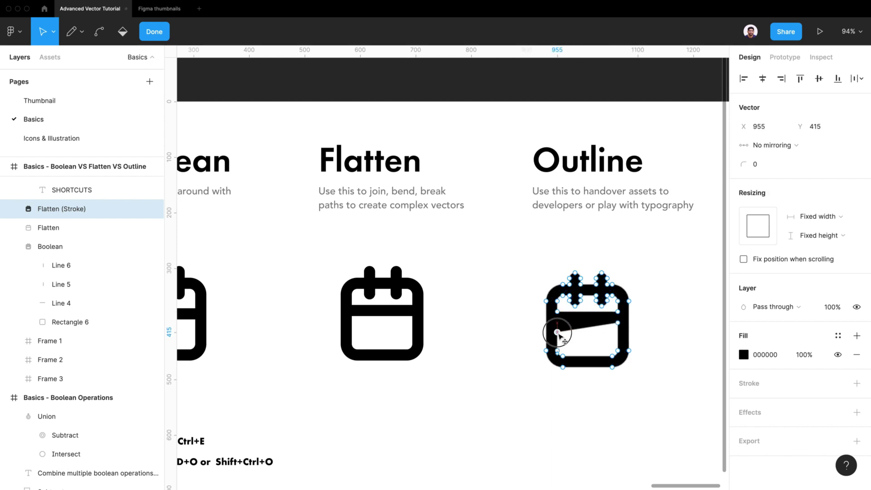
key("ctrl+z")
key("Escape")
Try reshaping the upper-right corner of the square inside the Boolean calendar, undo the change and deselect the square
scroll(492, 311, "left", 5)
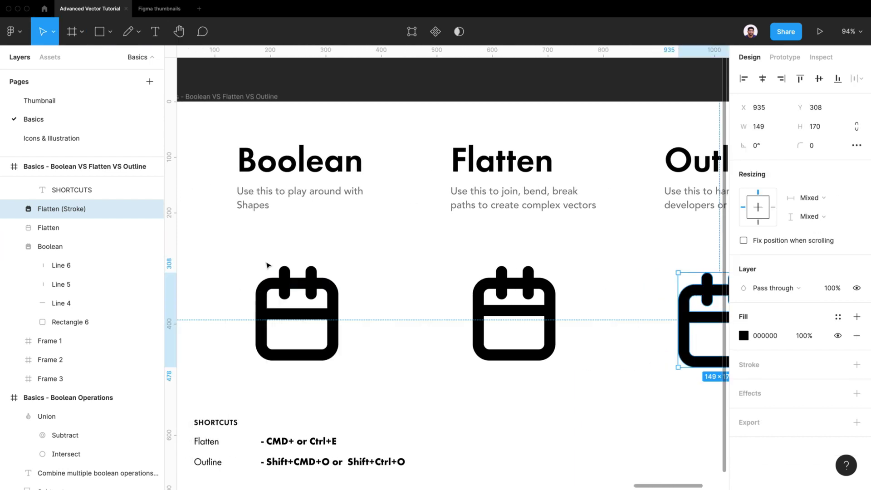
double_click(293, 313)
left_click(334, 286)
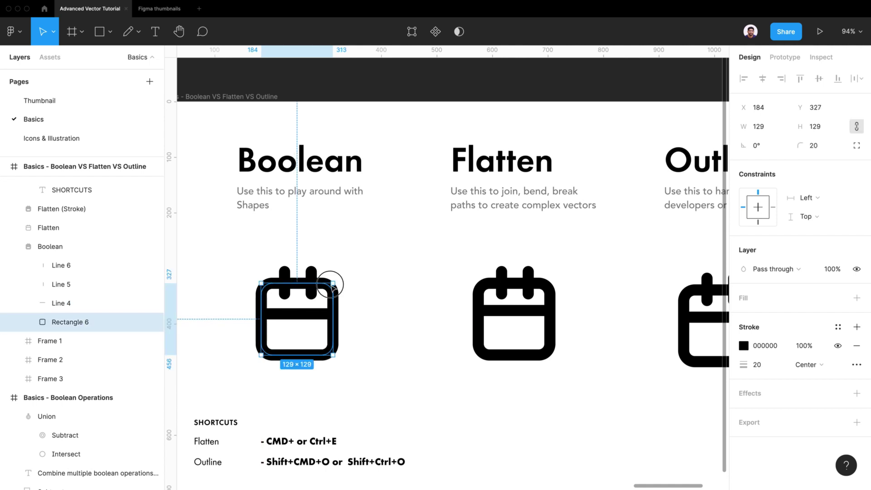
left_click_drag(322, 294, 362, 259)
key("ctrl+z")
left_click(479, 301)
left_click(441, 290)
scroll(441, 290, "right", 2)
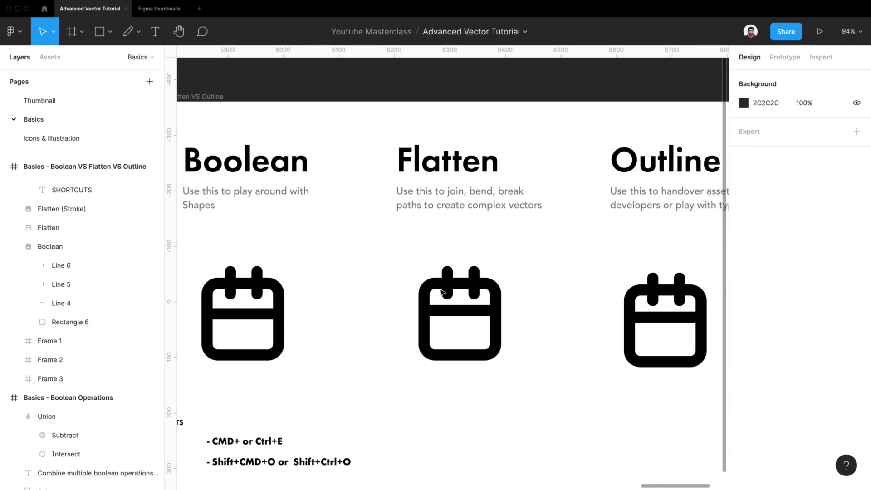
Try resizing the Boolean, Flatten and Outline calendars in turn from their lower-right corners, and restore their original sizes
key("shift+1")
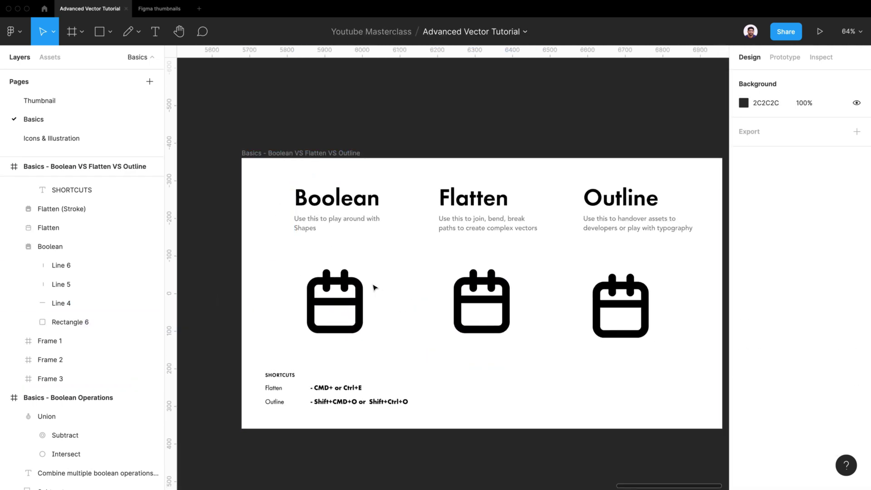
left_click(363, 324)
mouse_move(363, 334)
left_mouse_down()
mouse_move(463, 395)
mouse_move(334, 273)
mouse_move(480, 400)
mouse_move(424, 358)
mouse_move(386, 308)
mouse_move(363, 333)
left_mouse_up()
left_click(481, 334)
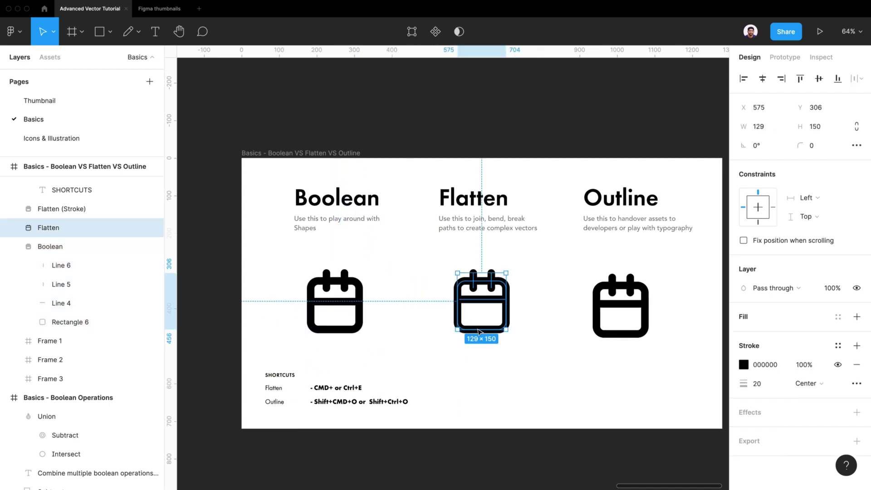
left_click_drag(507, 331, 544, 328)
key("ctrl+z")
left_click(571, 329)
left_click(645, 328)
mouse_move(650, 337)
left_mouse_down()
mouse_move(704, 385)
mouse_move(629, 310)
mouse_move(685, 356)
mouse_move(722, 363)
mouse_move(667, 344)
mouse_move(631, 308)
mouse_move(701, 383)
mouse_move(648, 320)
left_mouse_up()
left_click(602, 358)
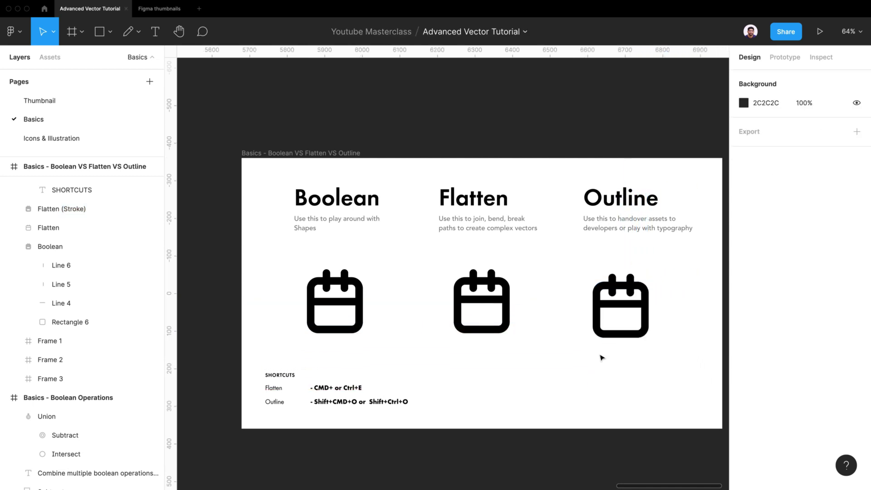
Fit the whole Basics - Boolean VS Flatten VS Outline frame in view to compare the three calendars
left_click(303, 153)
key("shift+2")
left_click(363, 117)
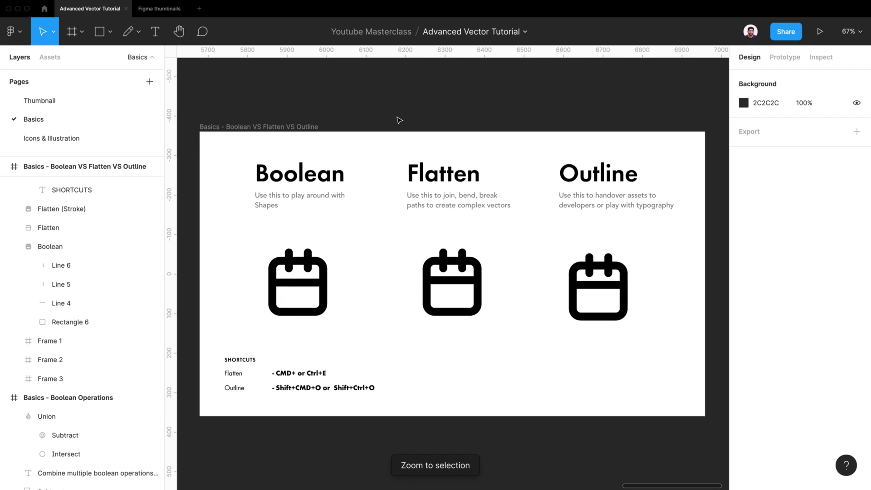
scroll(426, 126, "right", 10)
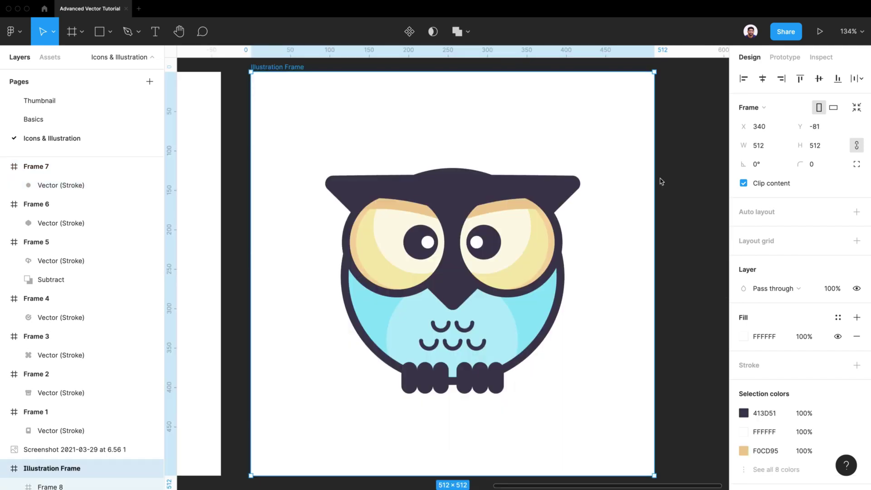
mouse_move(664, 3)
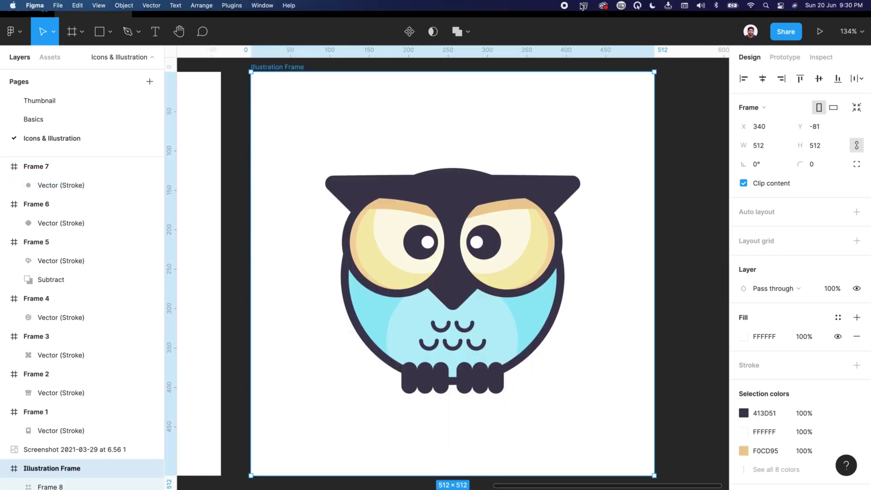